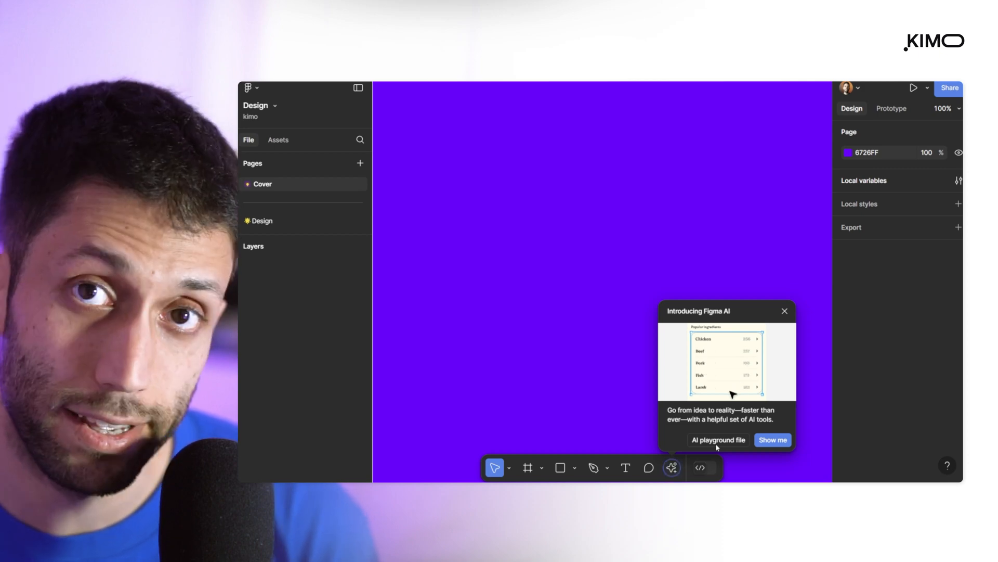
Dismiss the Figma AI introduction and look through the available AI actions for design, writing and image editing.
left_click(785, 311)
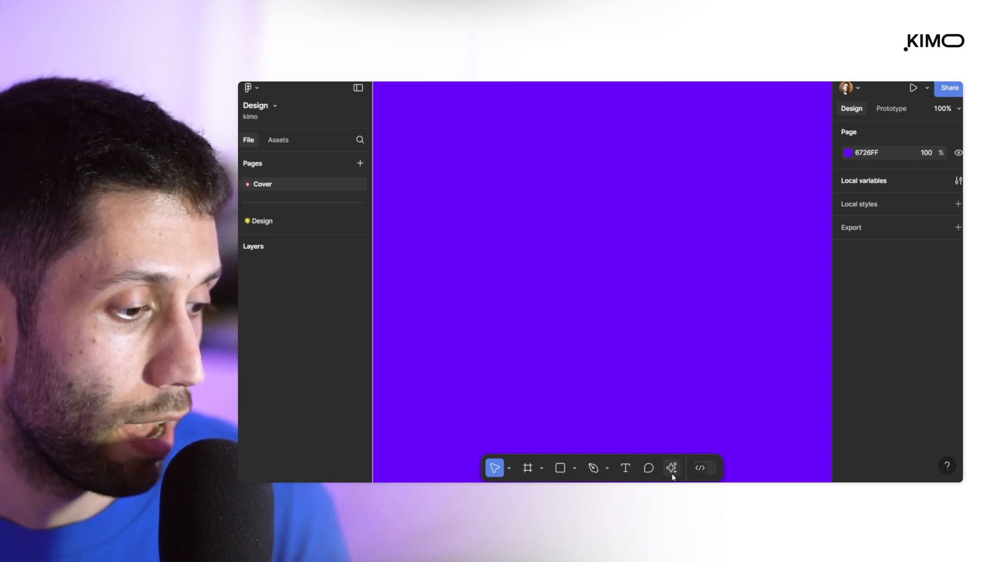
left_click(672, 468)
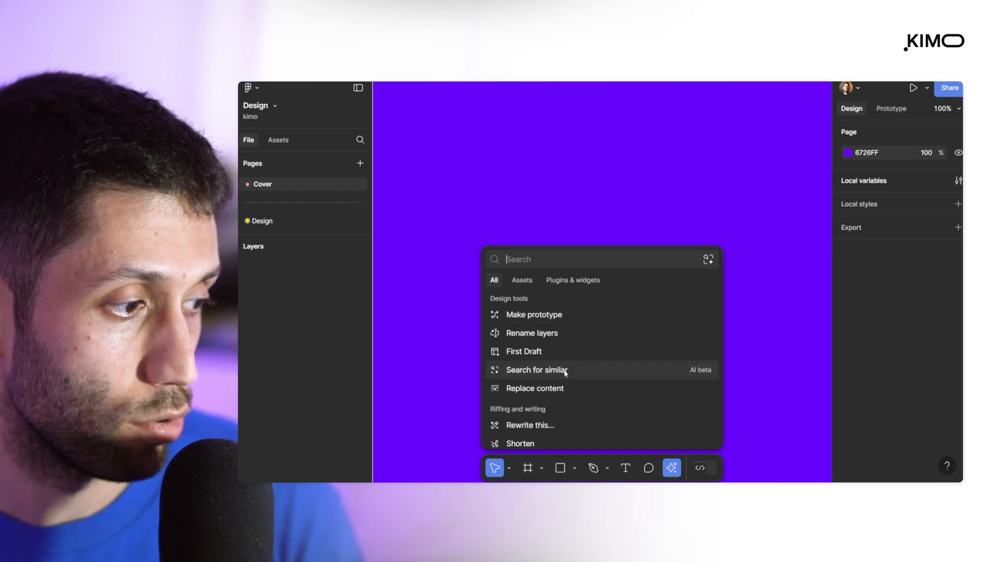
left_click(744, 304)
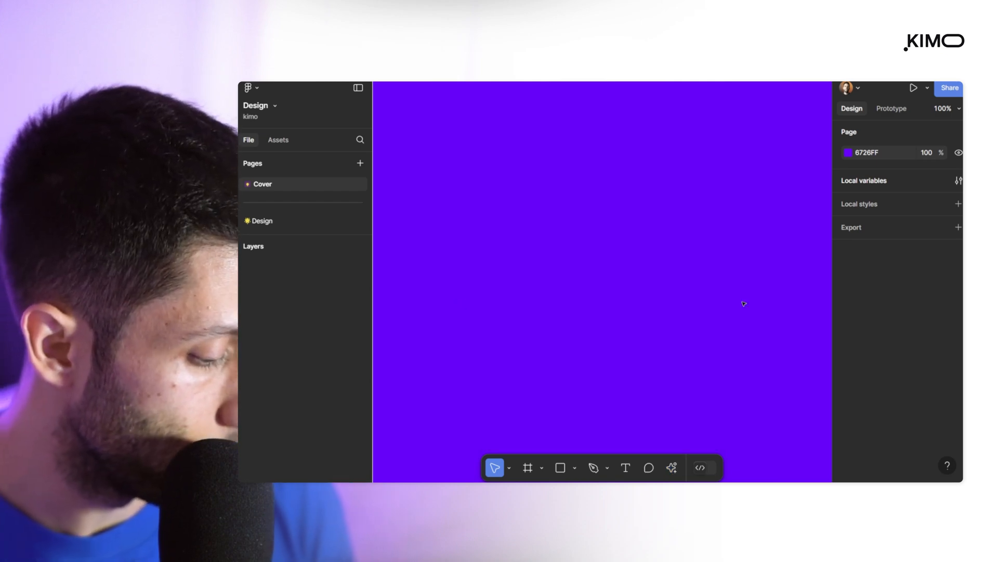
key("ctrl+k")
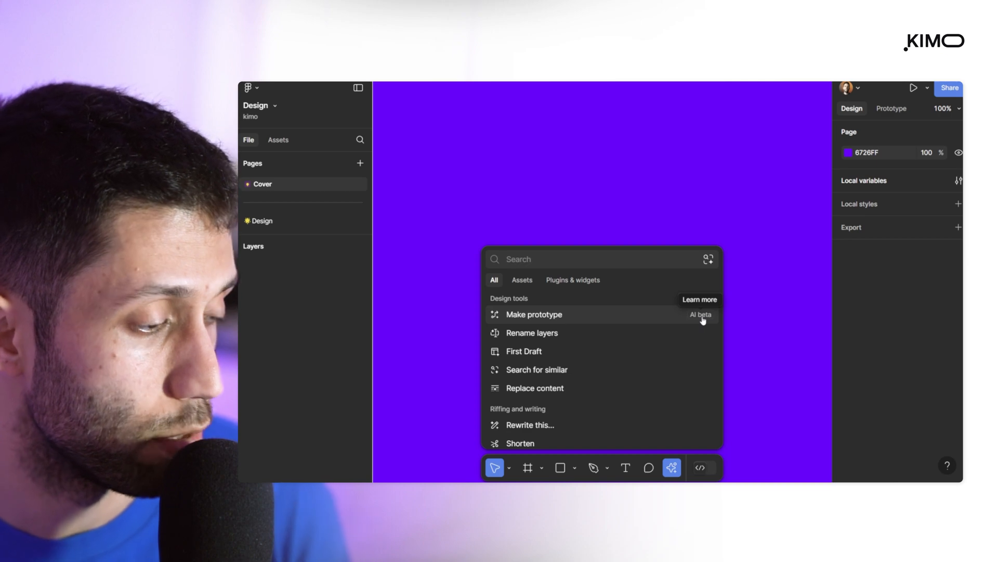
scroll(564, 385, "down", 3)
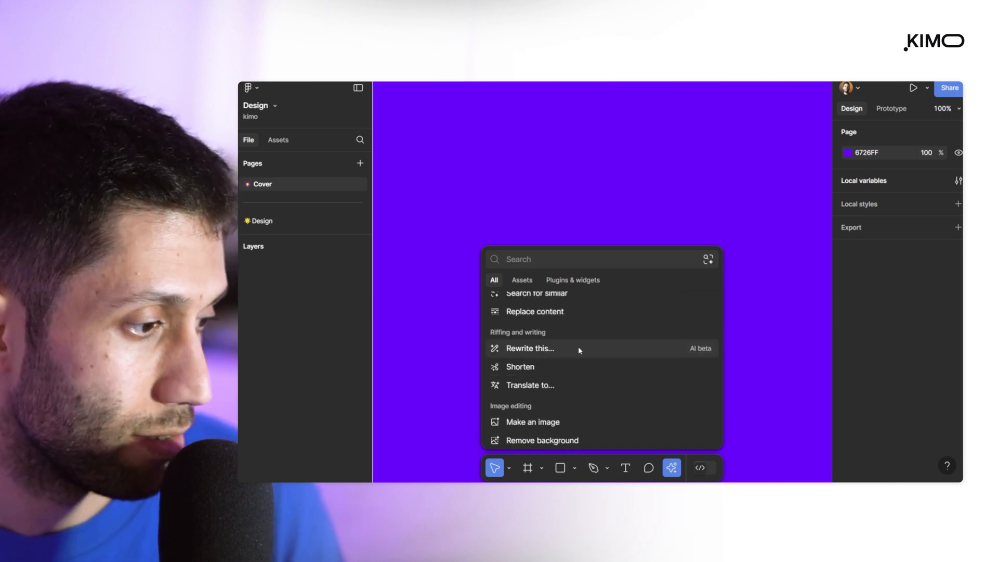
scroll(619, 381, "down", 1)
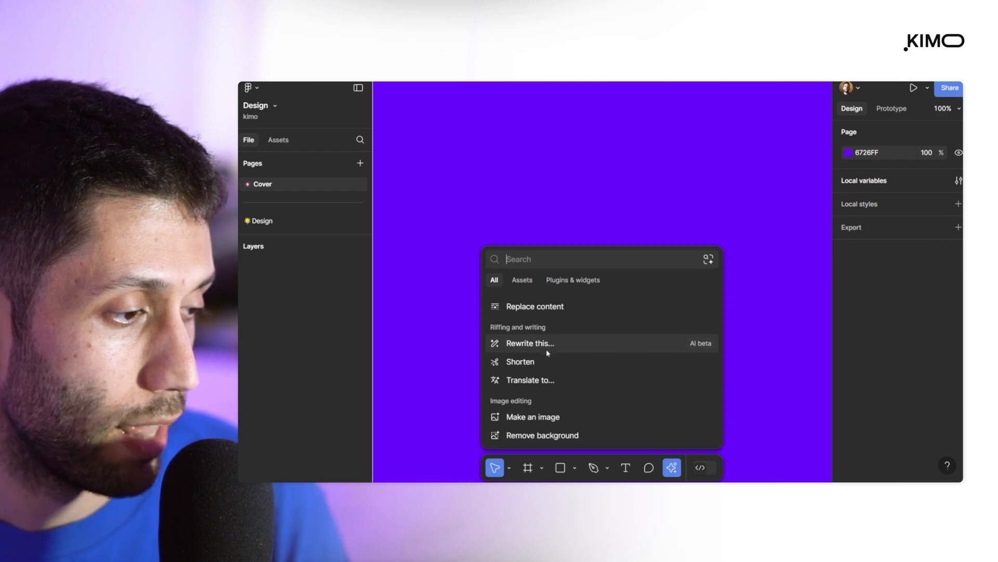
scroll(551, 364, "up", 3)
scroll(561, 371, "down", 3)
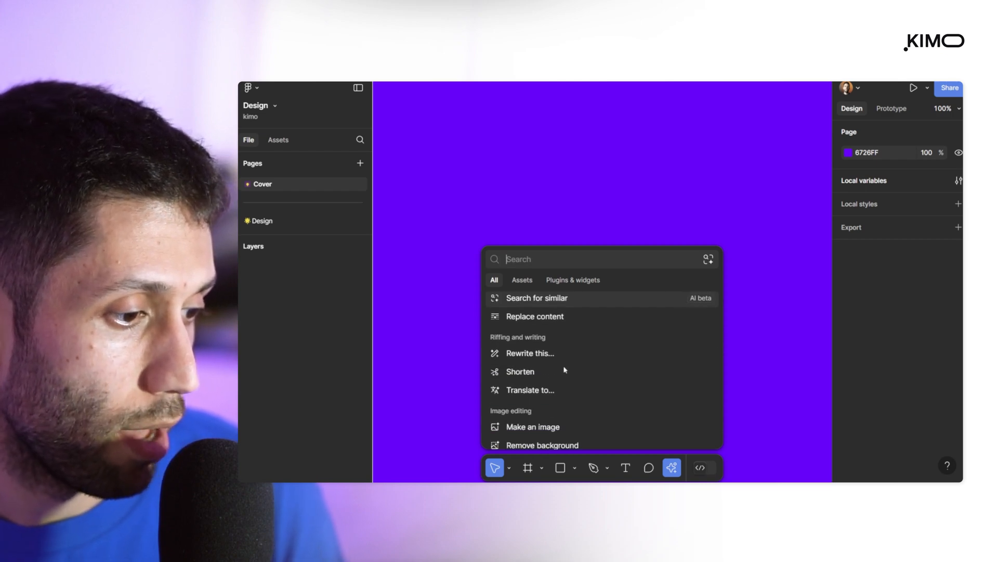
scroll(581, 383, "up", 1)
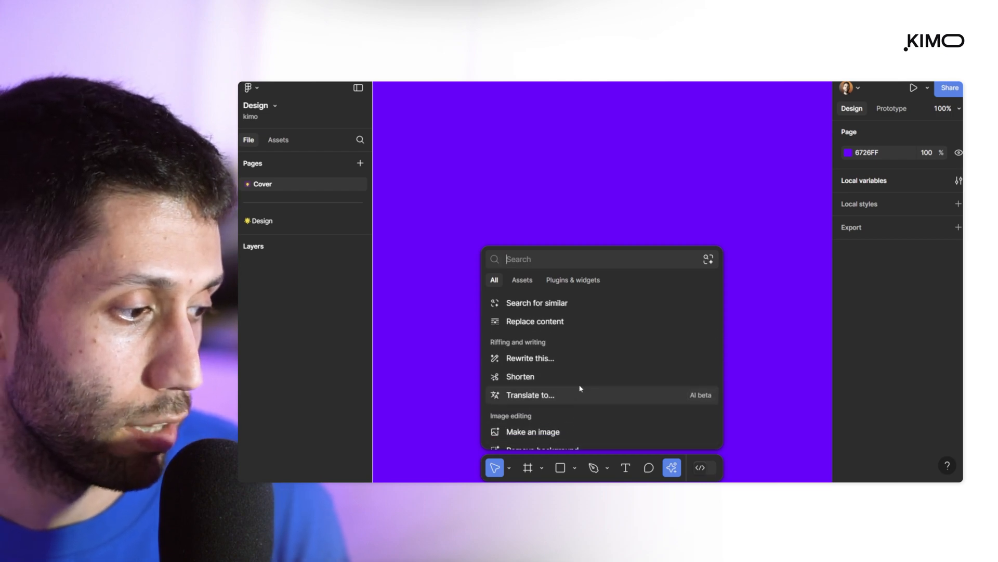
scroll(583, 383, "down", 1)
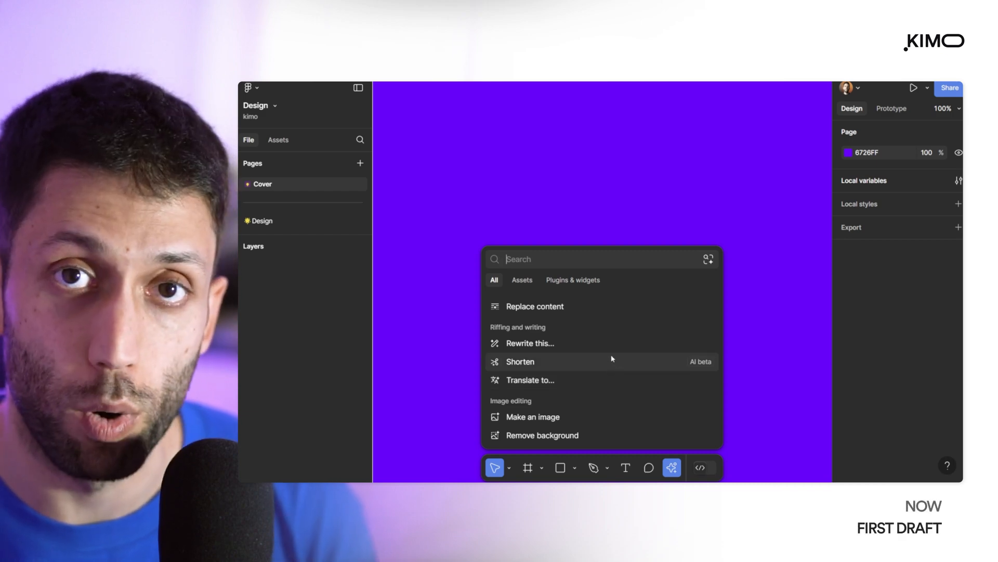
left_click(757, 310)
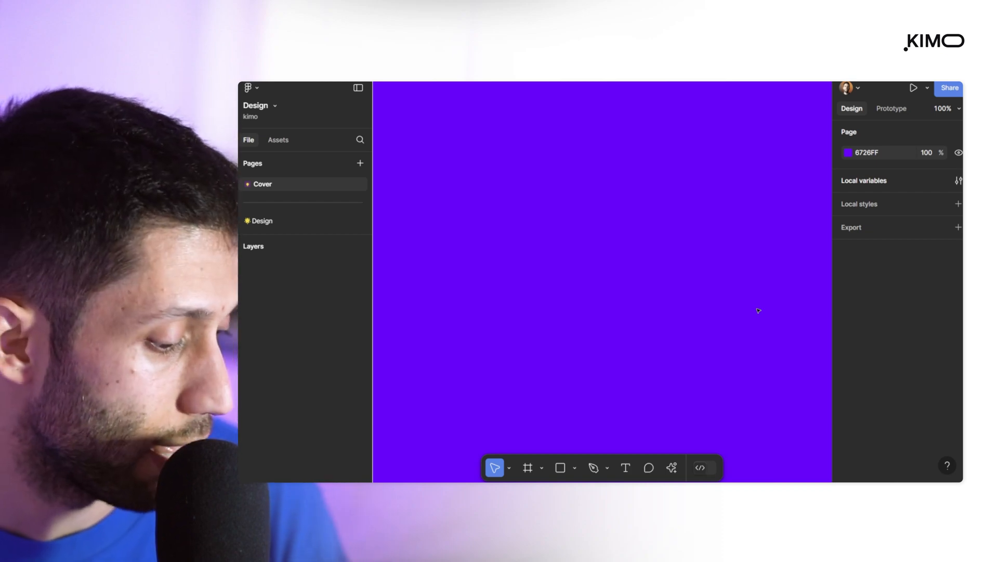
Find the First Draft action and start it with the Basic app library.
key("ctrl+k")
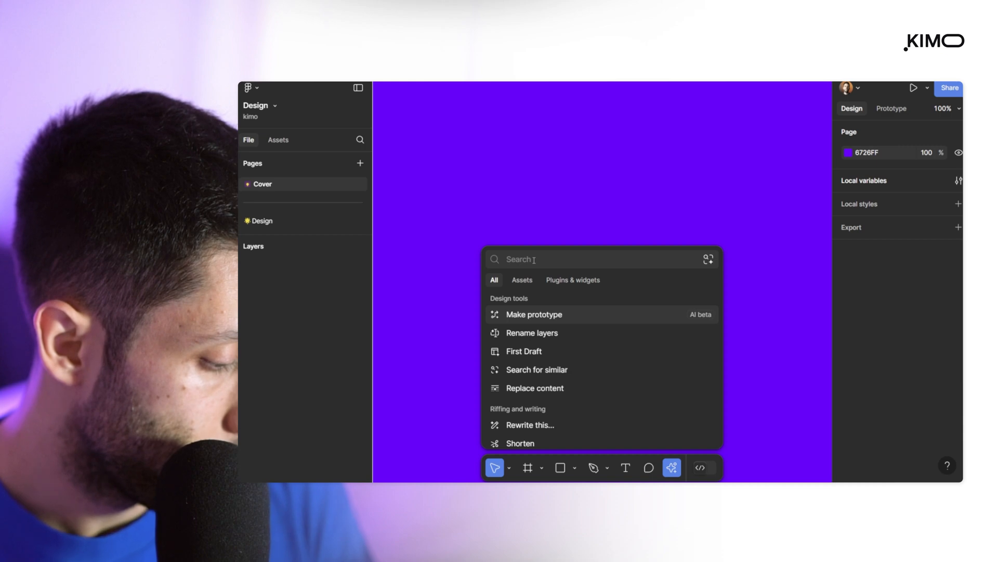
type("fir")
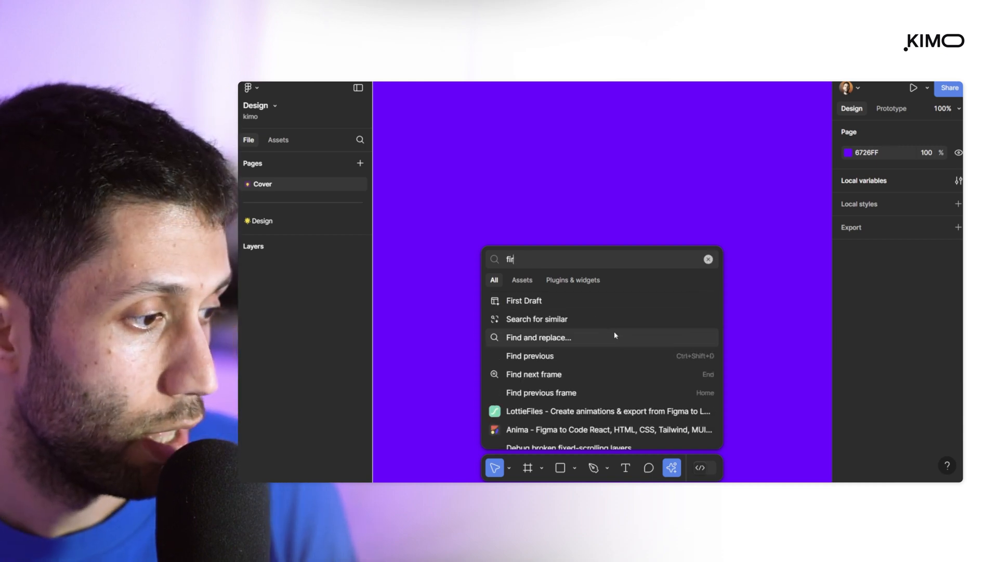
left_click(524, 301)
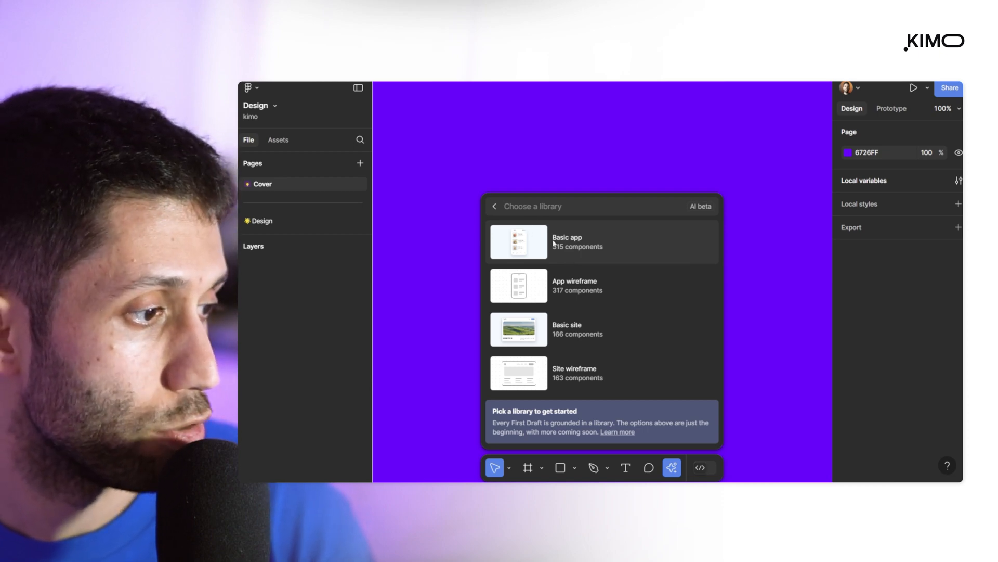
left_click(580, 245)
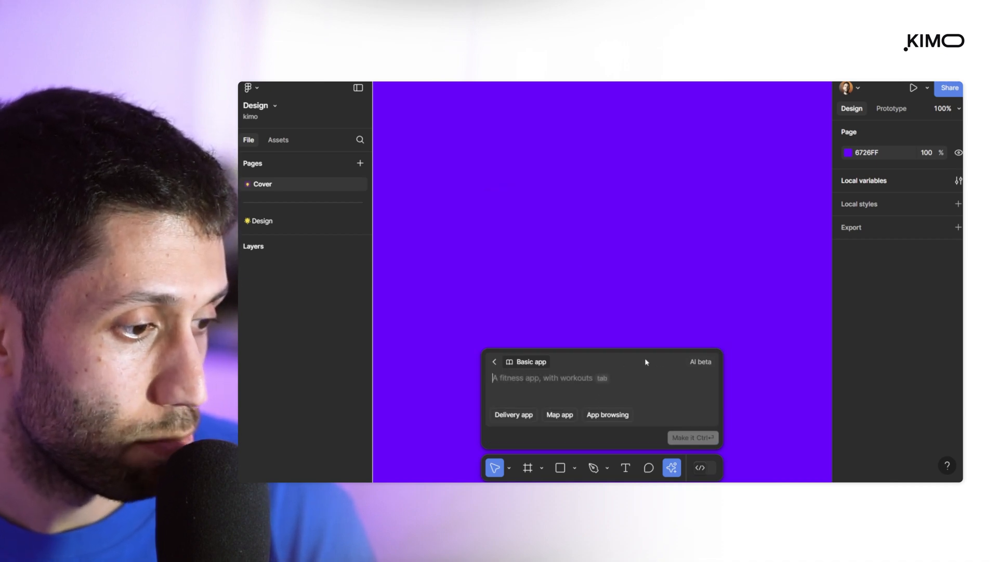
Reopen the First Draft library choices to compare them and select Basic app again.
left_click(523, 363)
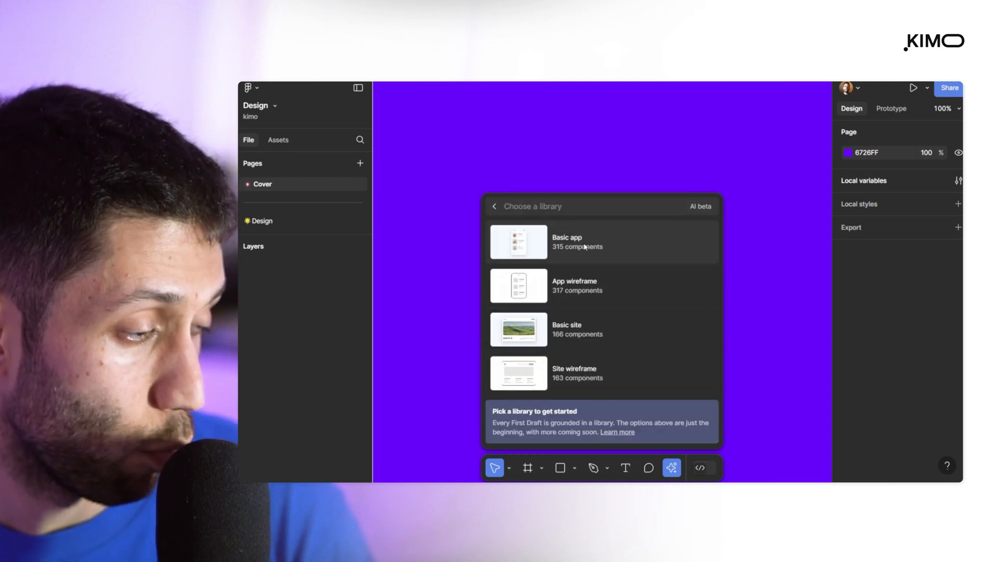
left_click(565, 254)
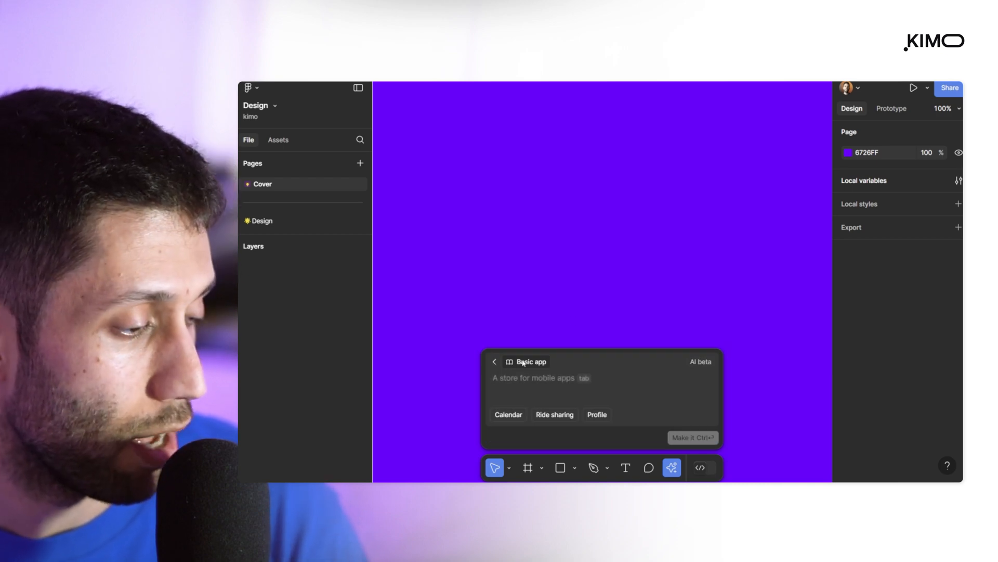
left_click(523, 363)
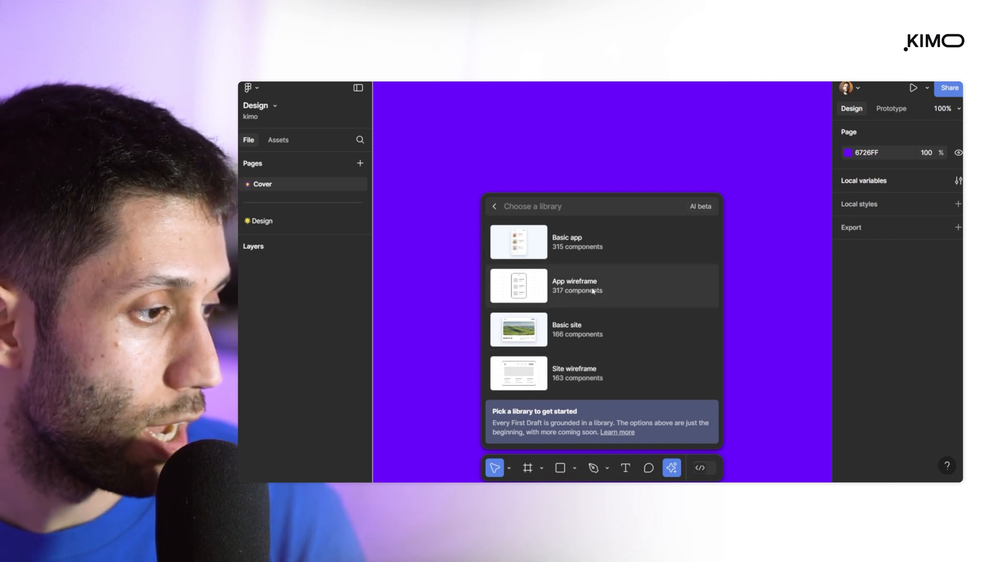
left_click(572, 252)
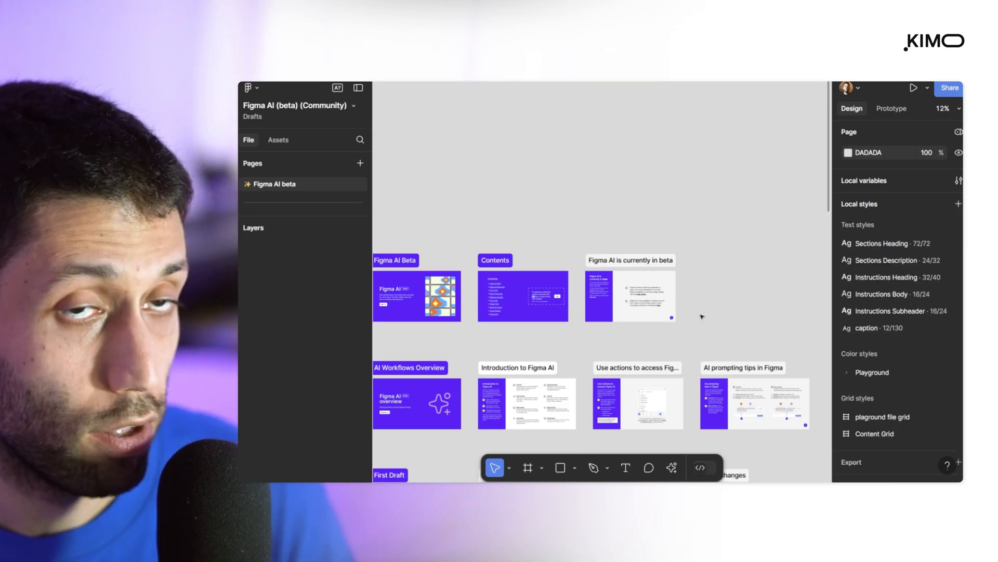
Read the First Draft prompting tips on product type, use case and description in the Figma AI (beta) community file.
scroll(701, 315, "down", 3)
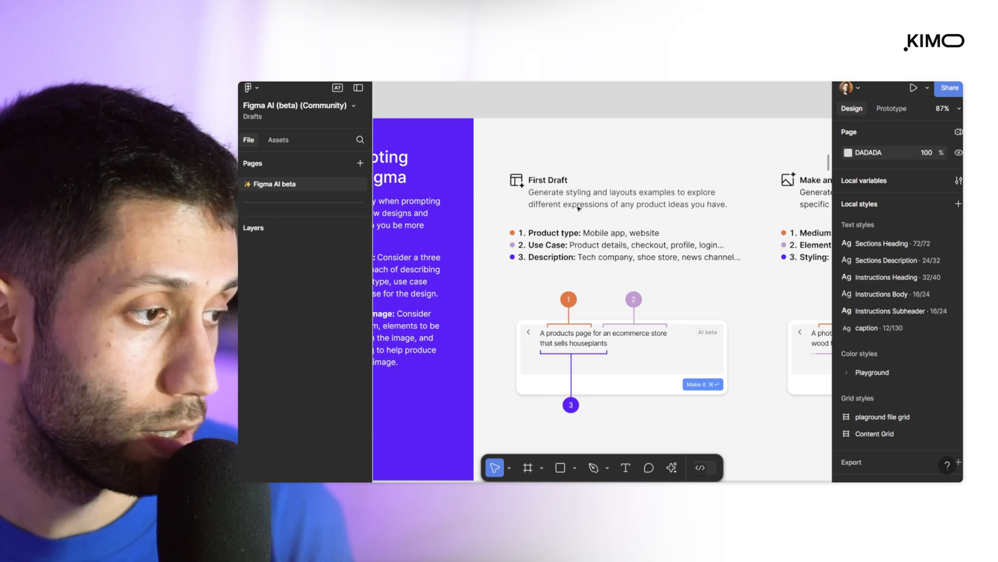
scroll(661, 287, "up", 3)
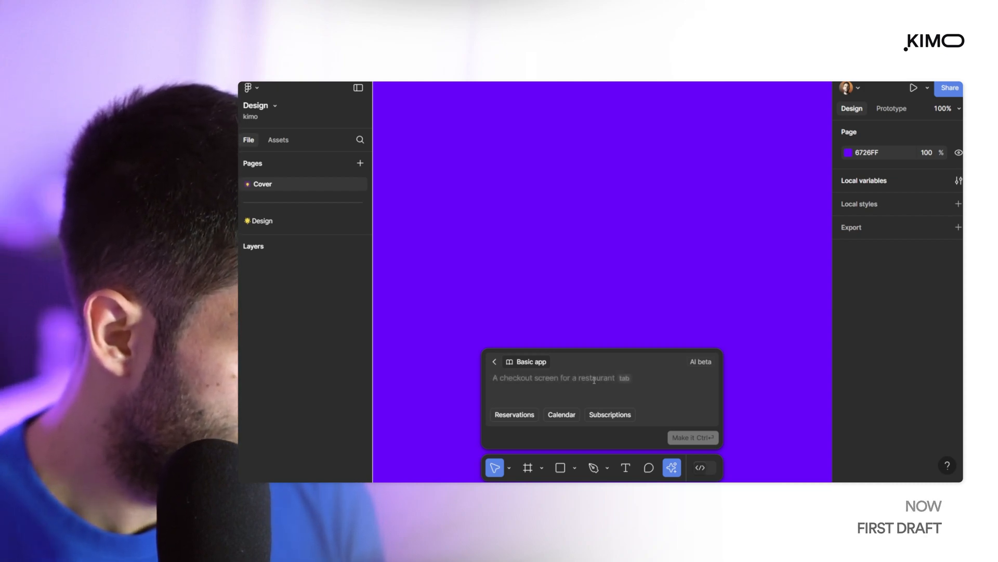
Generate a draft from "An article page for a news company, a news website. Minimal design, flat design, and sharp colors. it should monochromic".
type("An article page ")
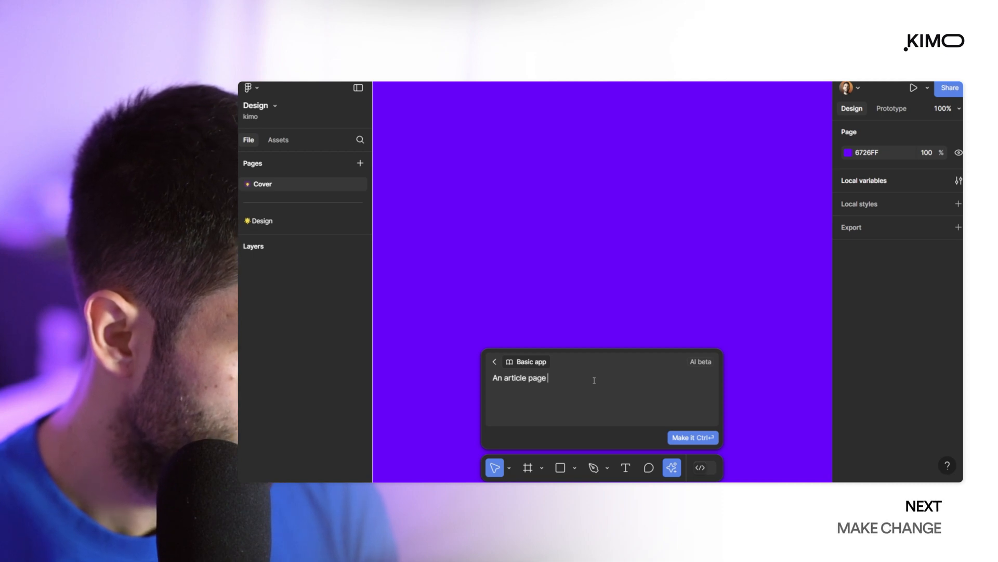
type("for a news ")
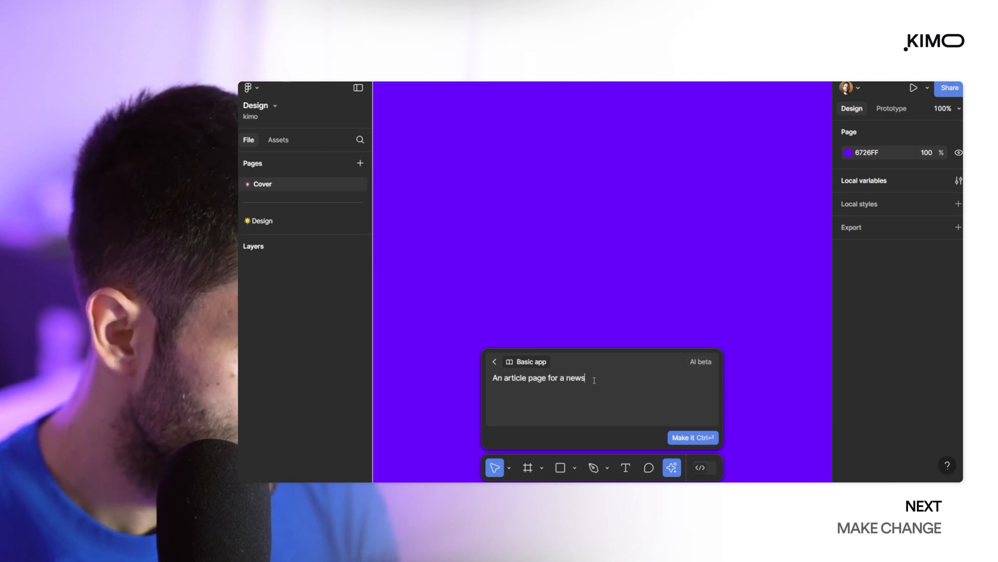
type("company,")
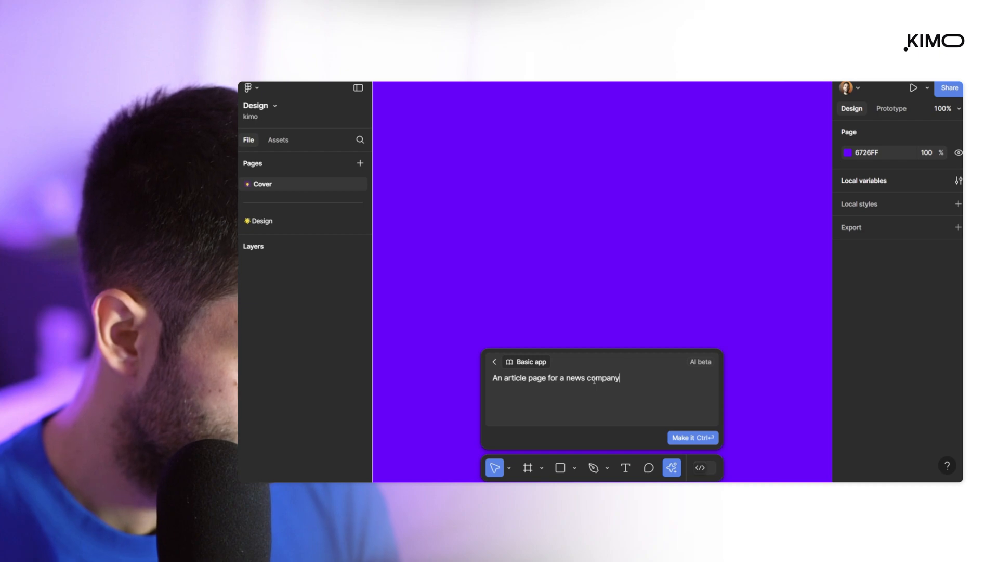
type(" a news website. Minimal")
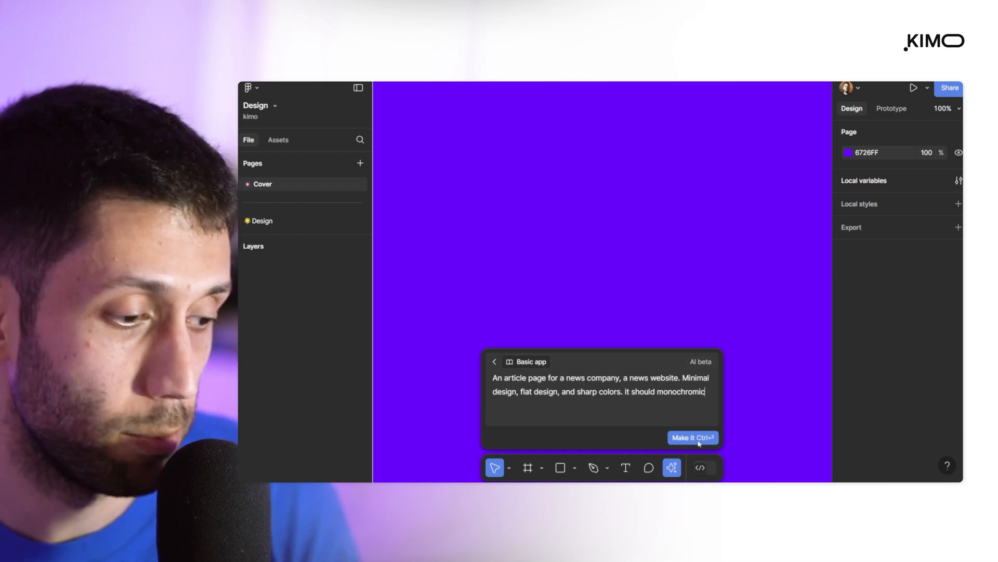
left_click(693, 438)
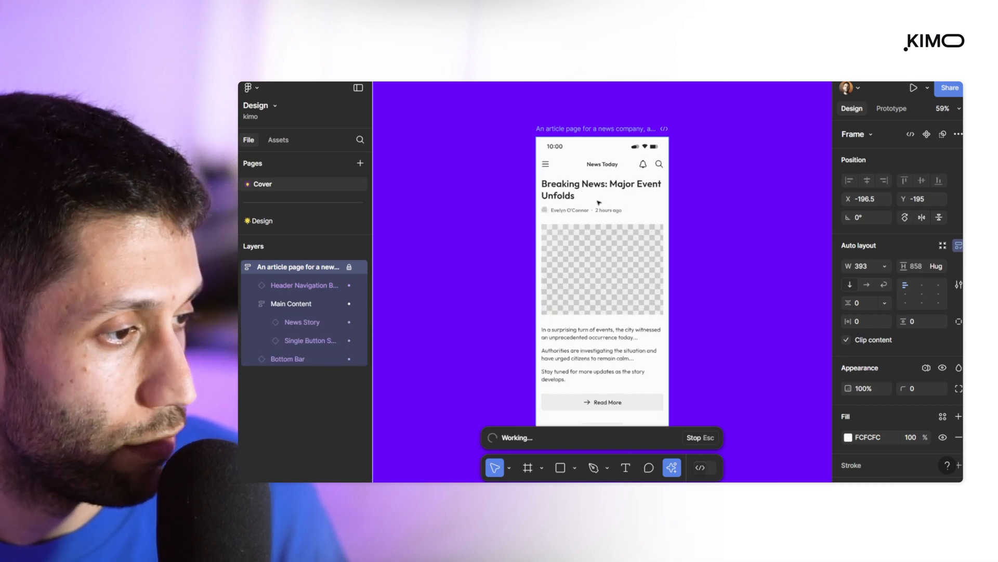
Examine the generated news article screen from header to bottom bar, including the headline, author avatar, photo and body text.
scroll(660, 287, "down", 5)
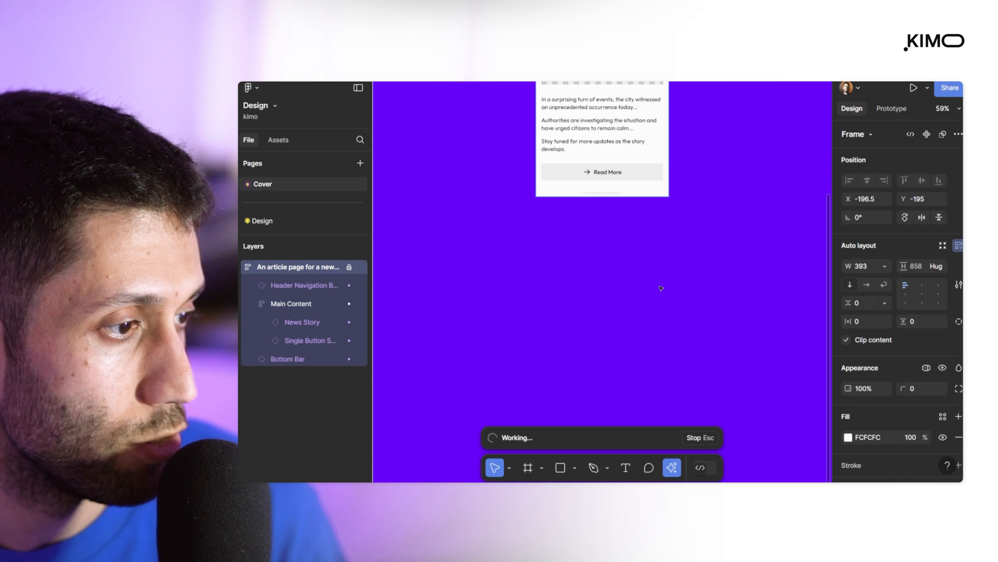
scroll(661, 287, "up", 6)
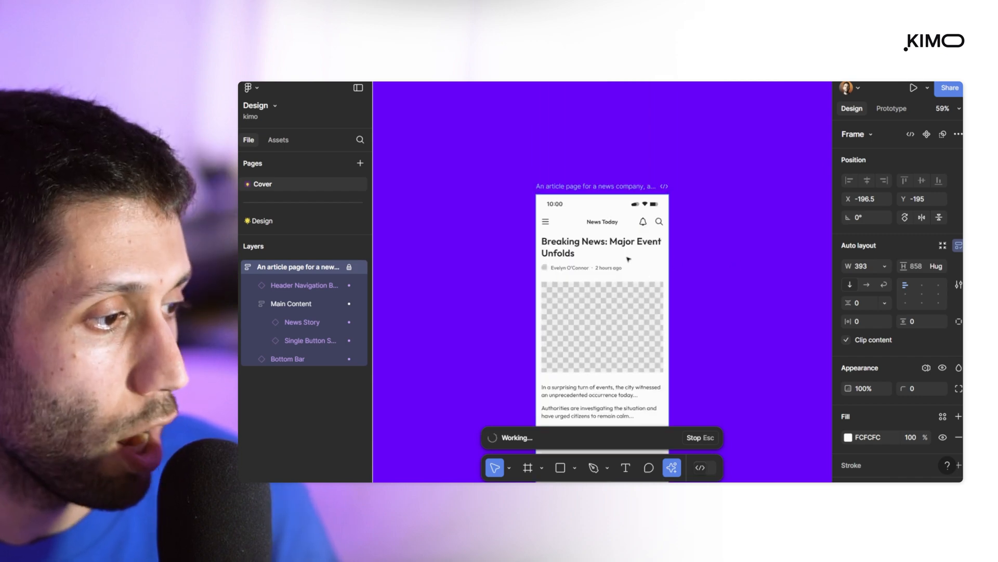
scroll(628, 259, "down", 3)
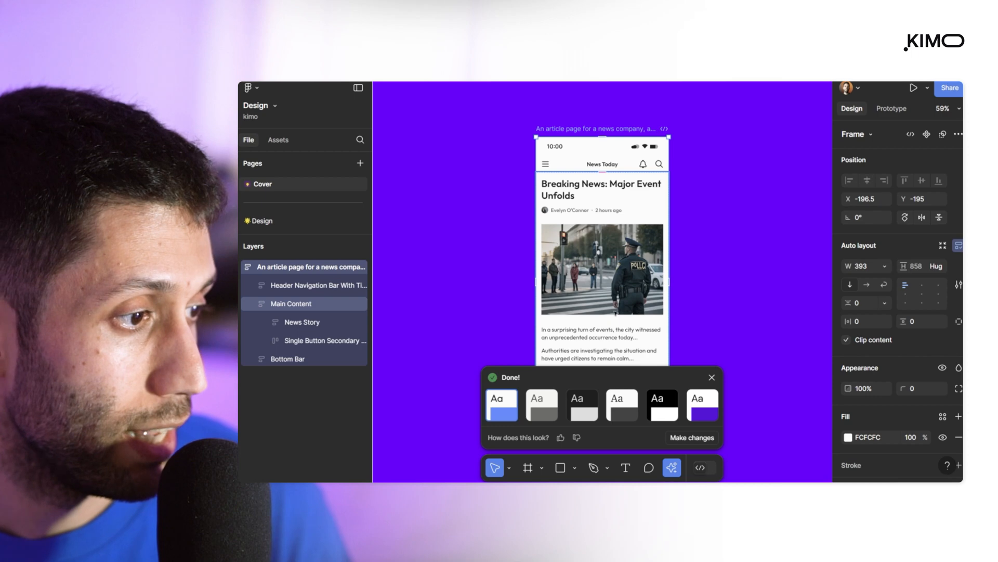
scroll(604, 264, "down", 3)
scroll(605, 276, "up", 3)
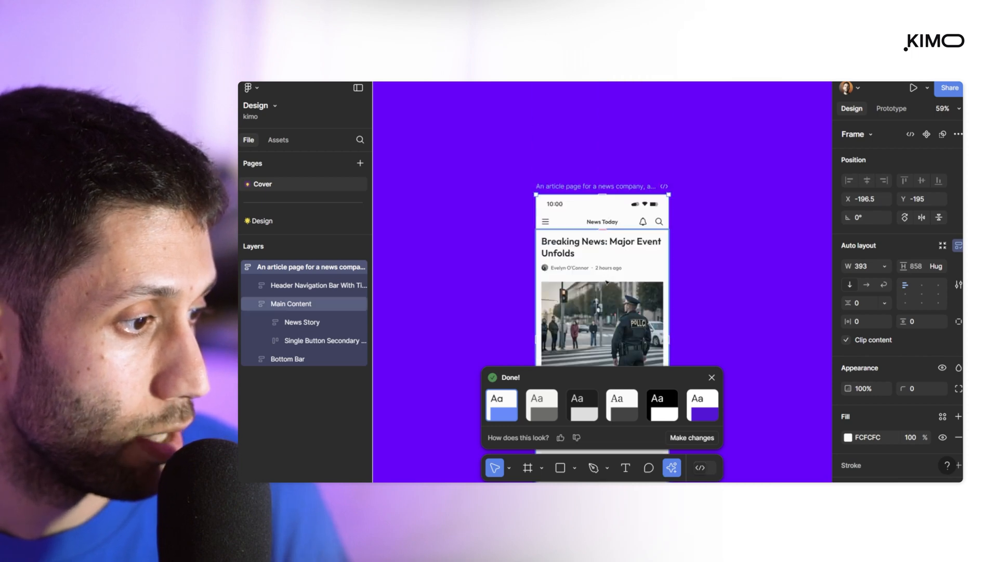
scroll(602, 267, "up", 3)
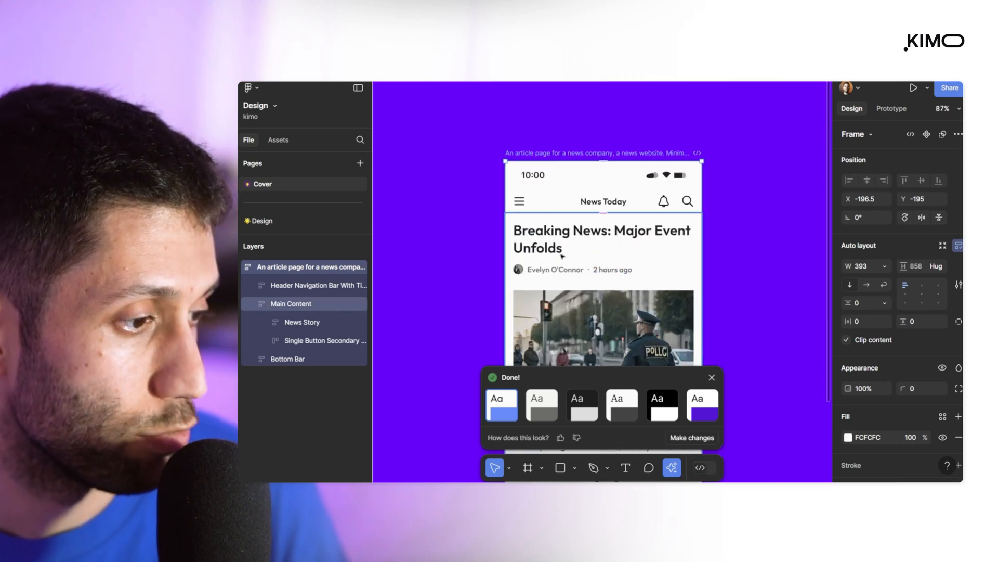
scroll(601, 268, "up", 2)
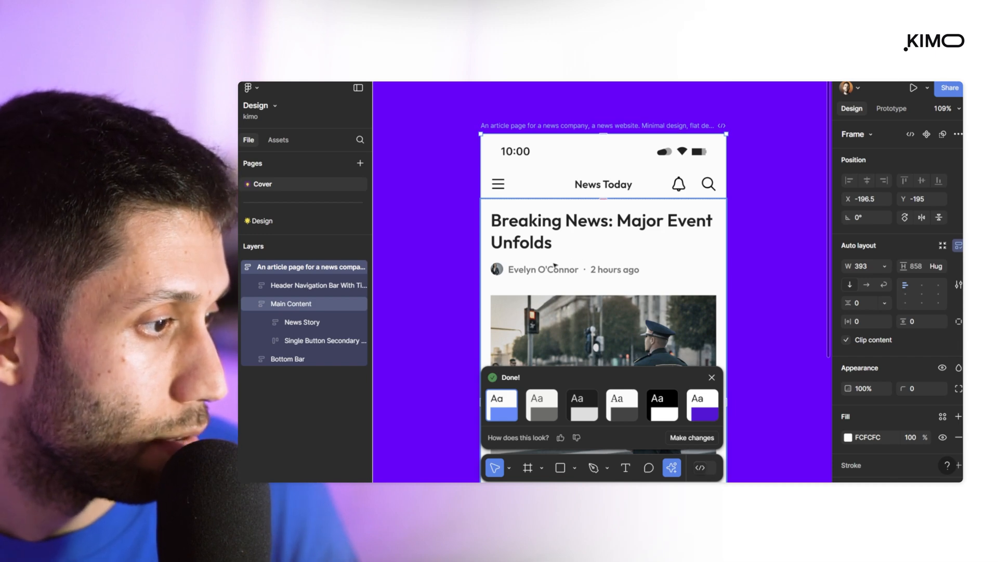
scroll(554, 265, "down", 3)
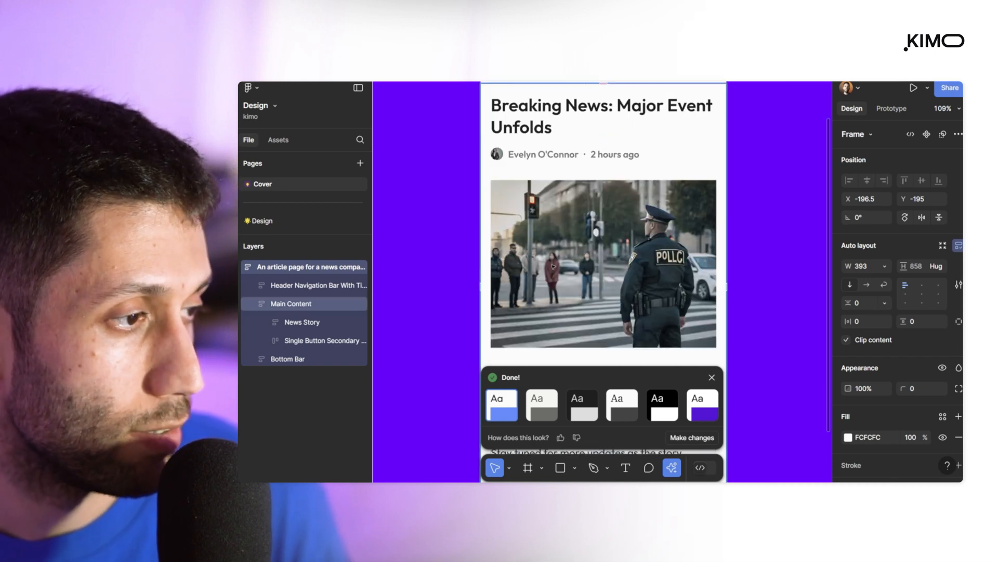
scroll(554, 266, "up", 2)
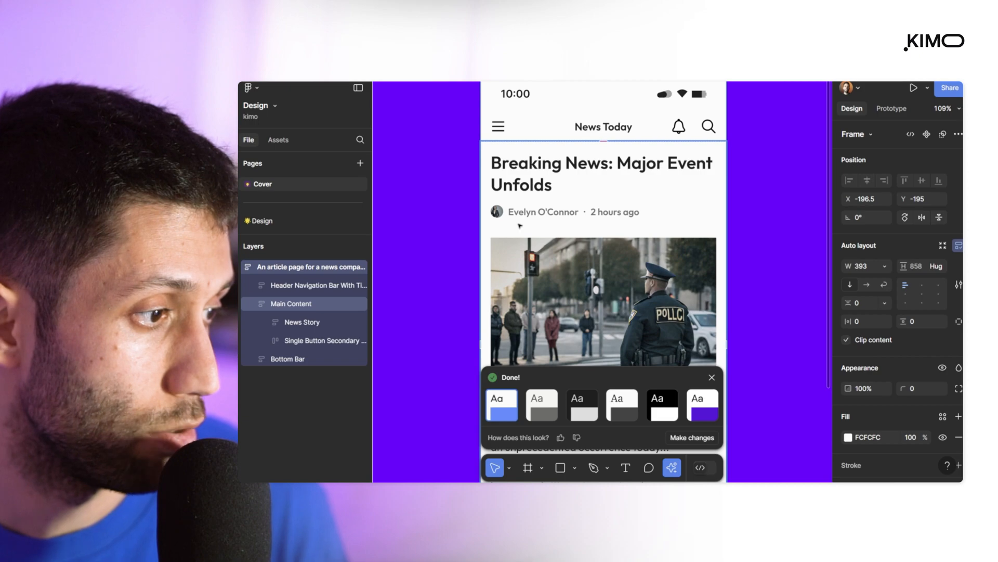
scroll(498, 214, "up", 5)
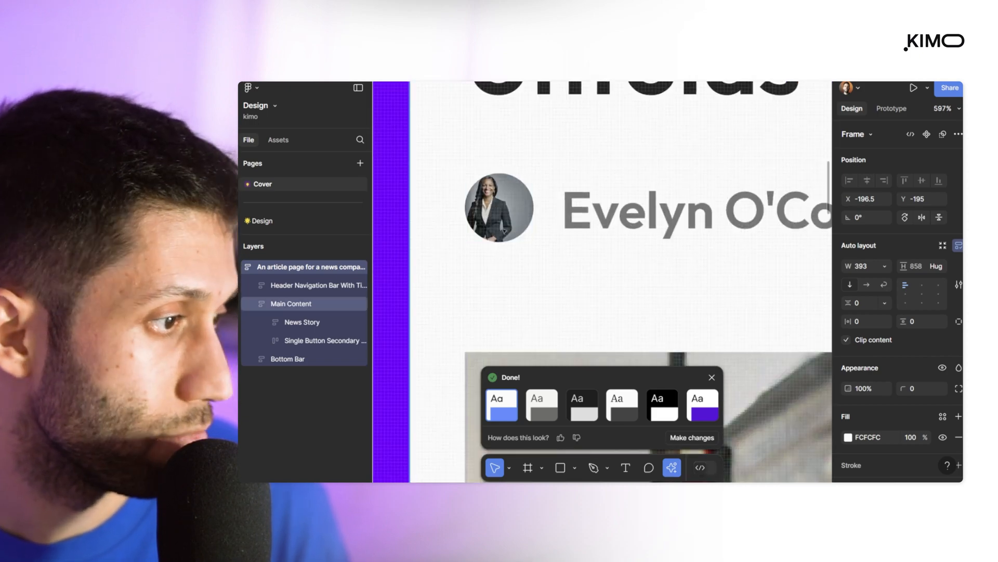
scroll(499, 218, "down", 3)
scroll(518, 232, "down", 8)
scroll(541, 224, "up", 4)
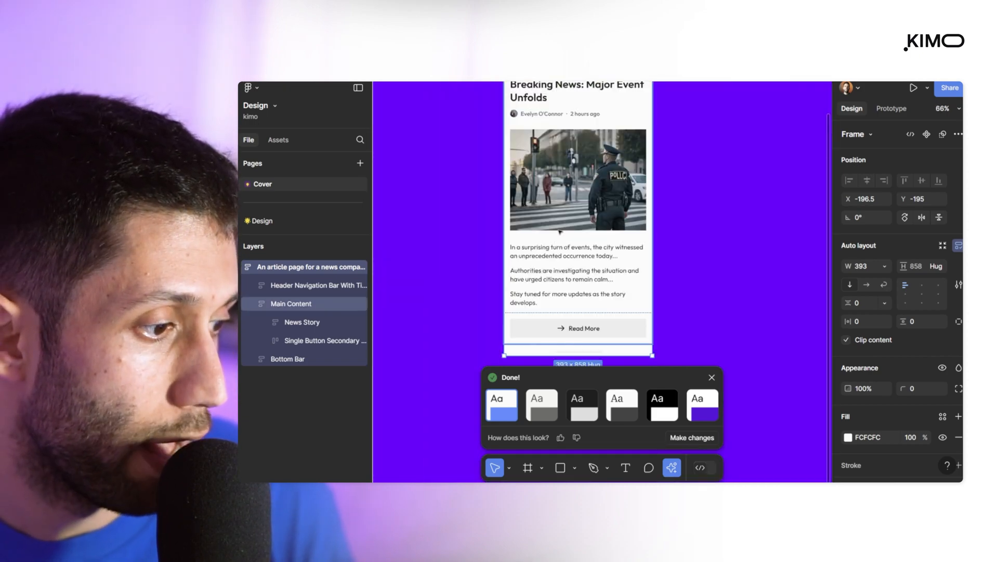
Examine the generated article page up close, from the headline and street photo to the body text and Read More button.
scroll(584, 208, "up", 4)
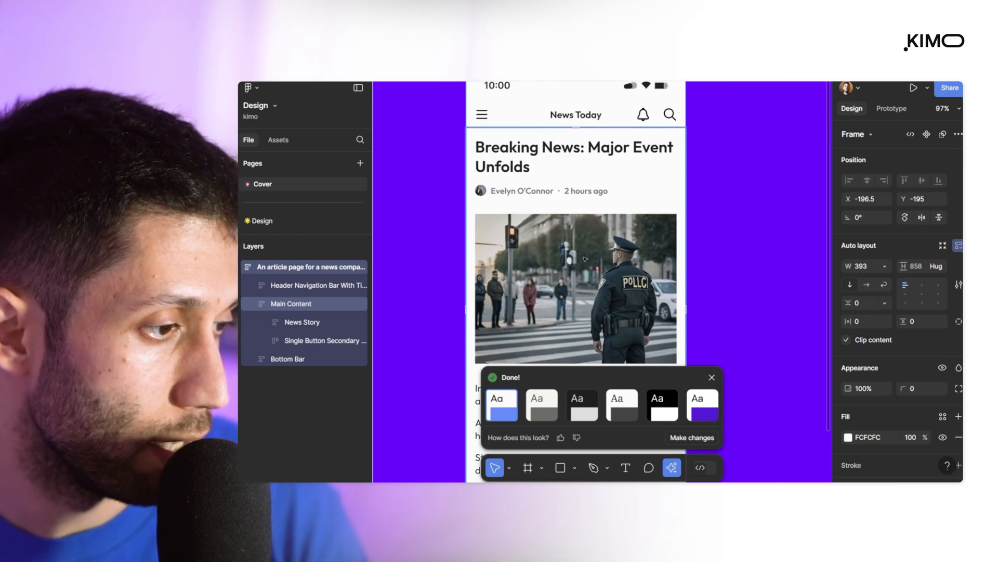
scroll(571, 288, "up", 4)
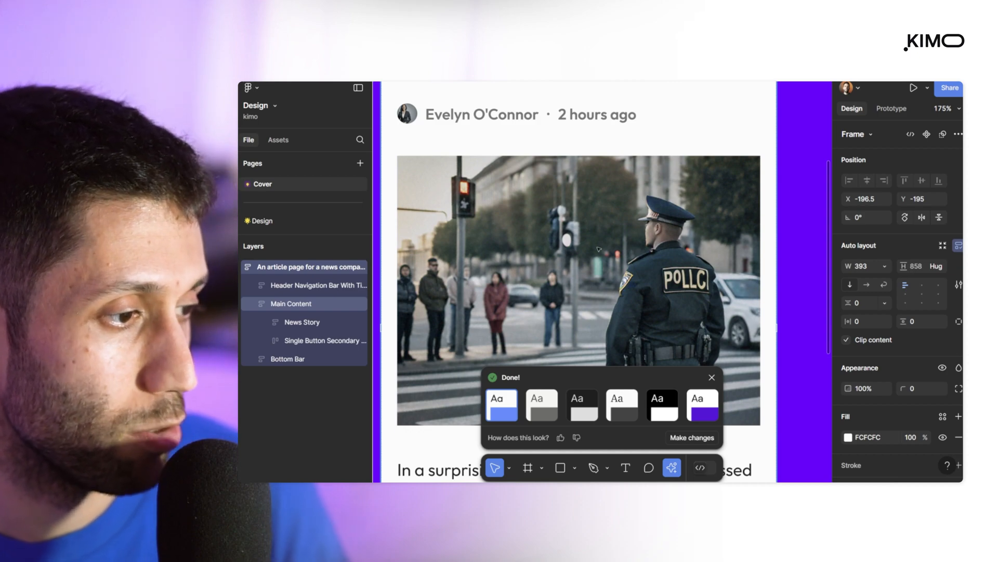
key("shift+1")
scroll(623, 310, "down", 5)
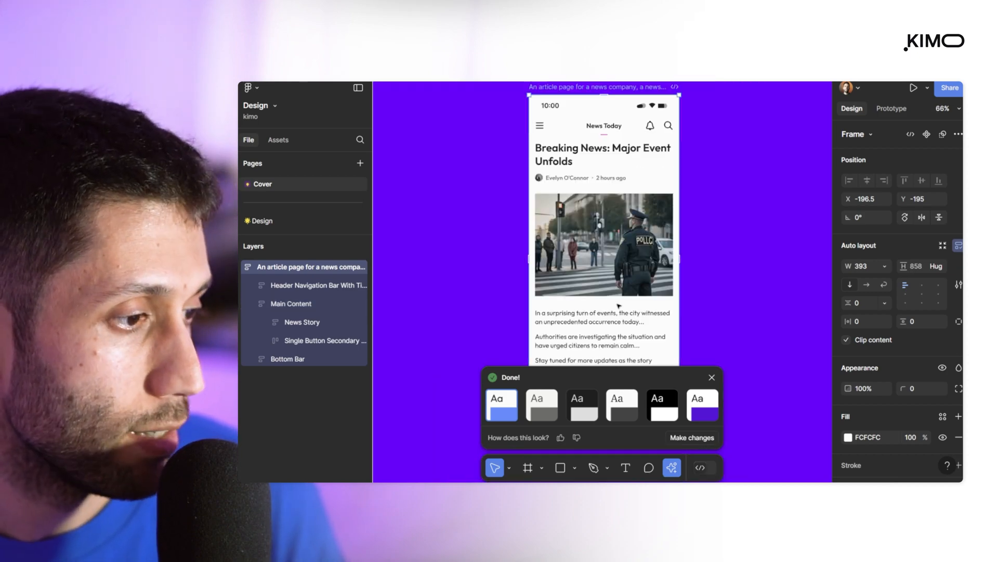
scroll(559, 265, "up", 2)
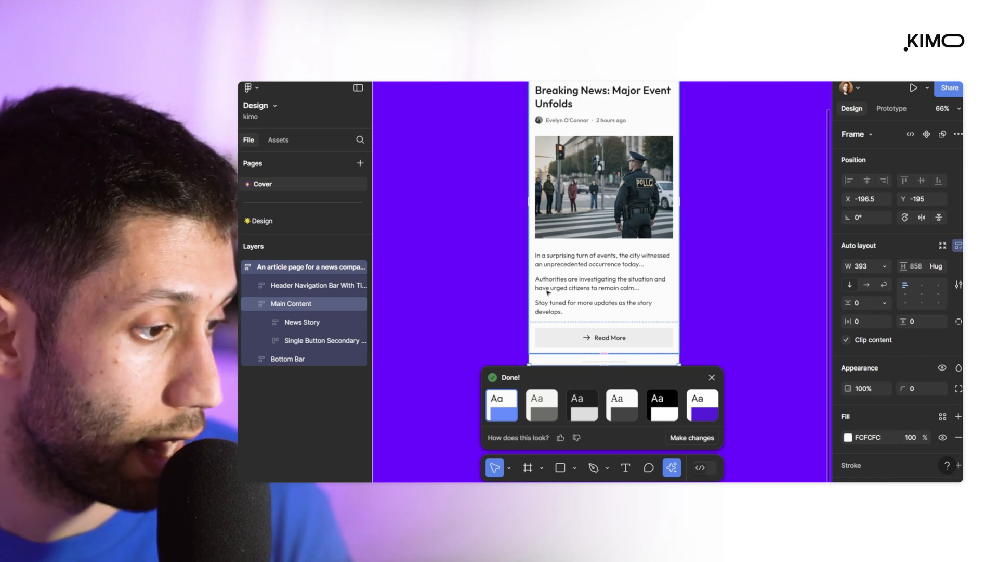
scroll(590, 319, "up", 4)
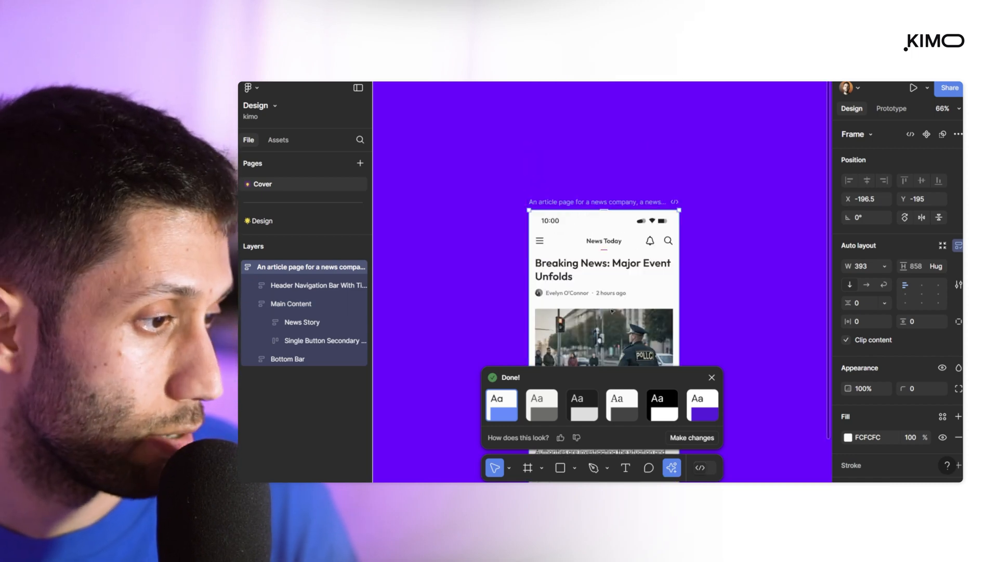
scroll(609, 312, "down", 2)
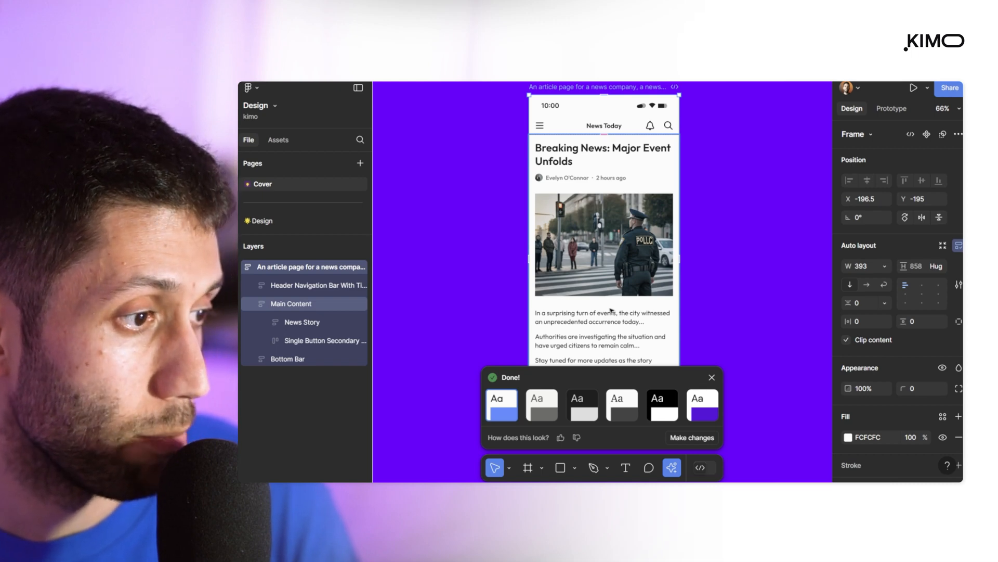
scroll(611, 311, "up", 3)
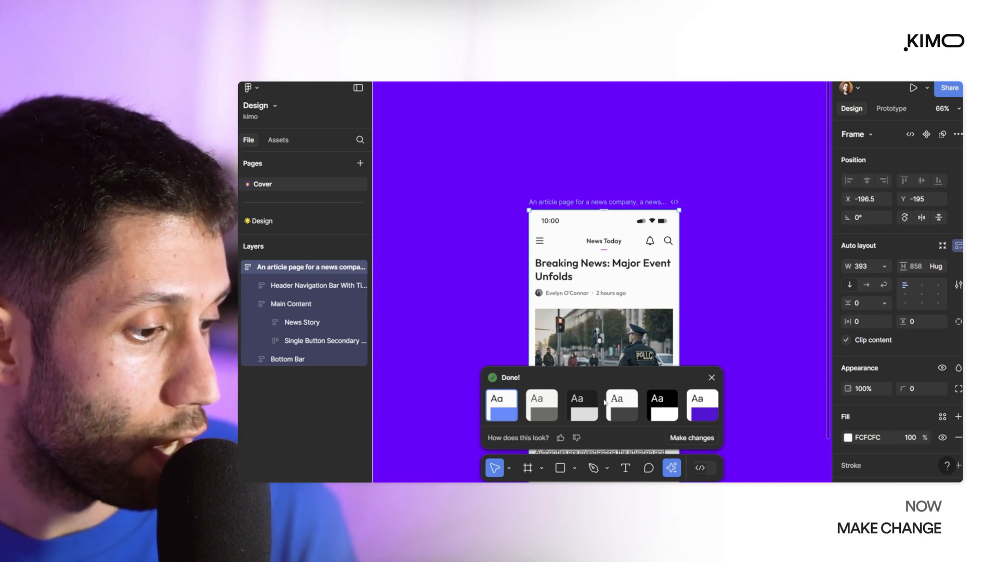
scroll(623, 323, "down", 2)
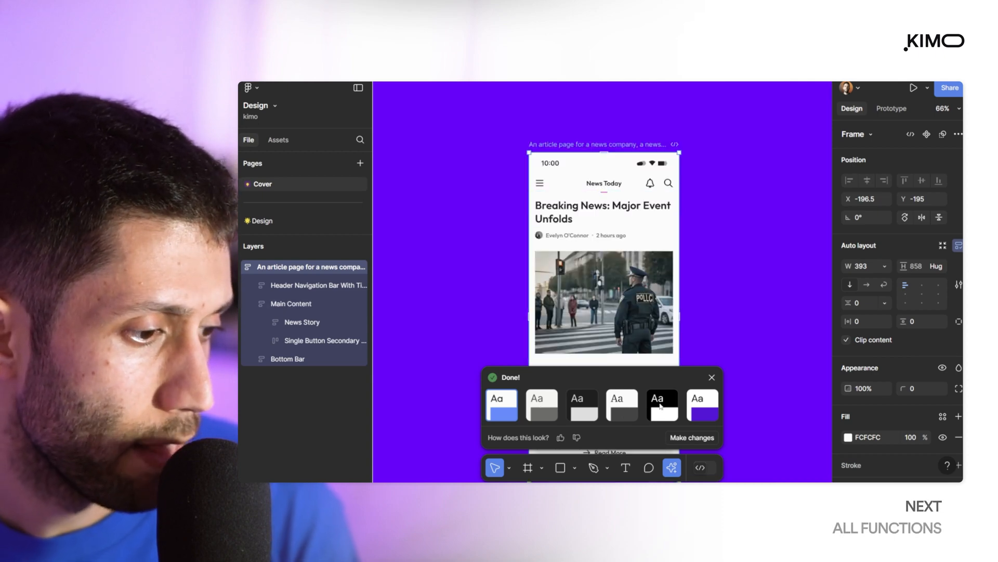
Compare the suggested light gray and dark gray themes on the draft and apply the black one with white accents.
left_click(555, 409)
scroll(593, 316, "down", 2)
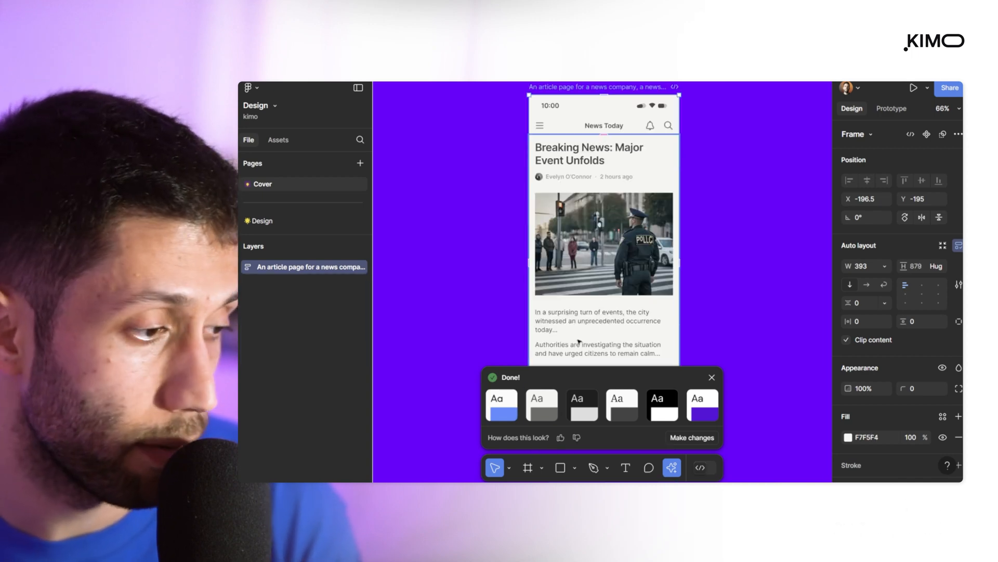
left_click(583, 404)
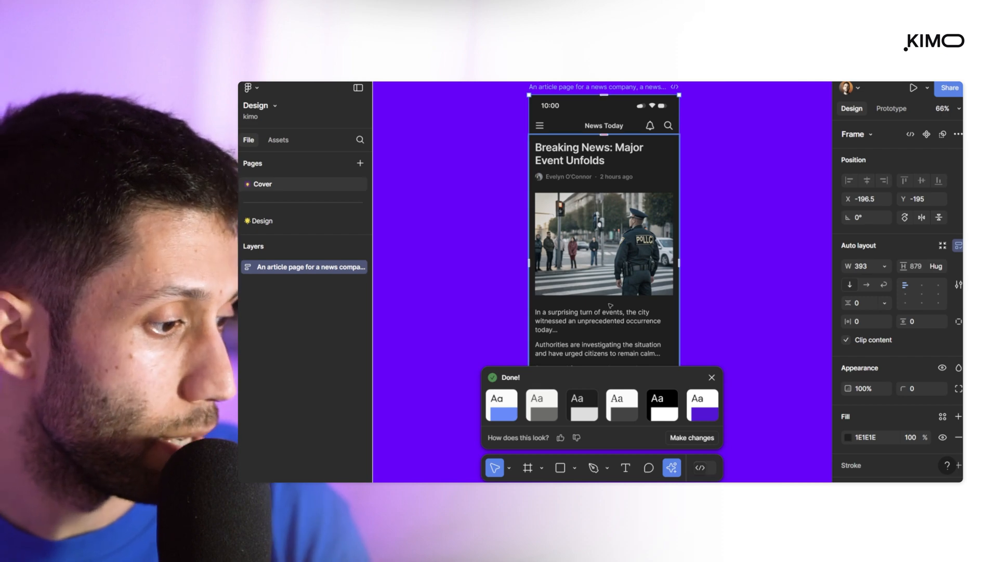
left_click(610, 401)
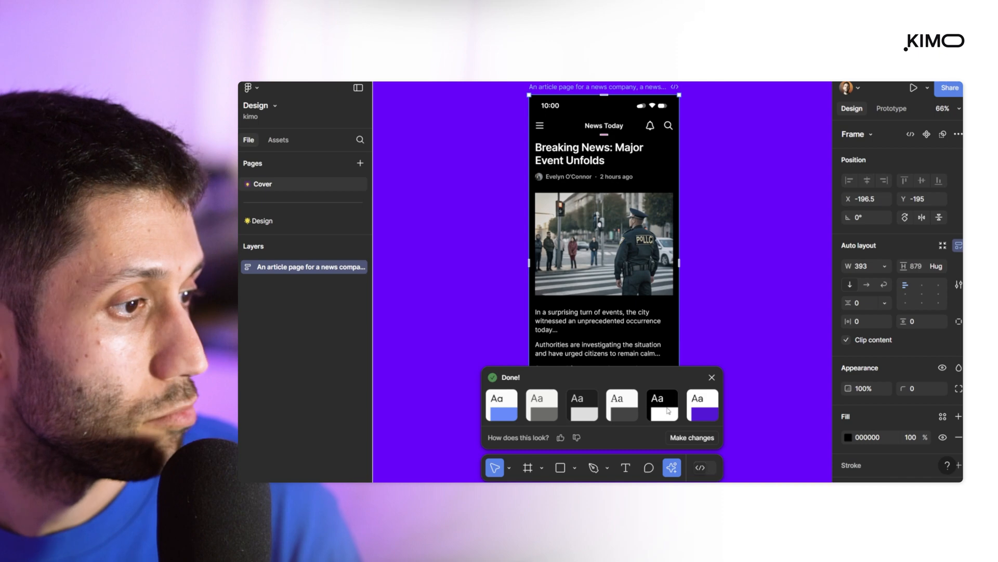
Open the draft's style changes, preview light mode and set it back to dark mode.
left_click(679, 439)
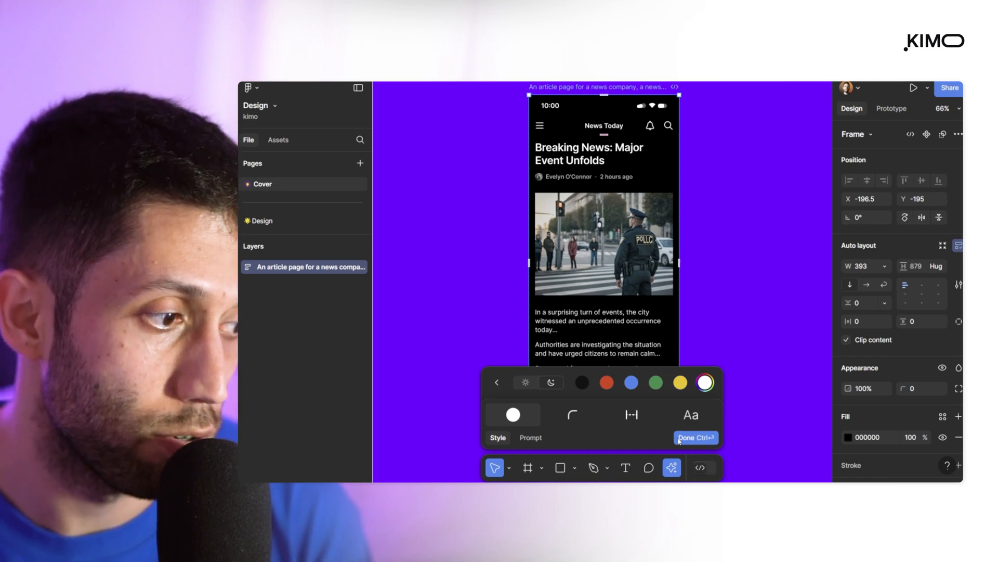
left_click(526, 382)
left_click(552, 382)
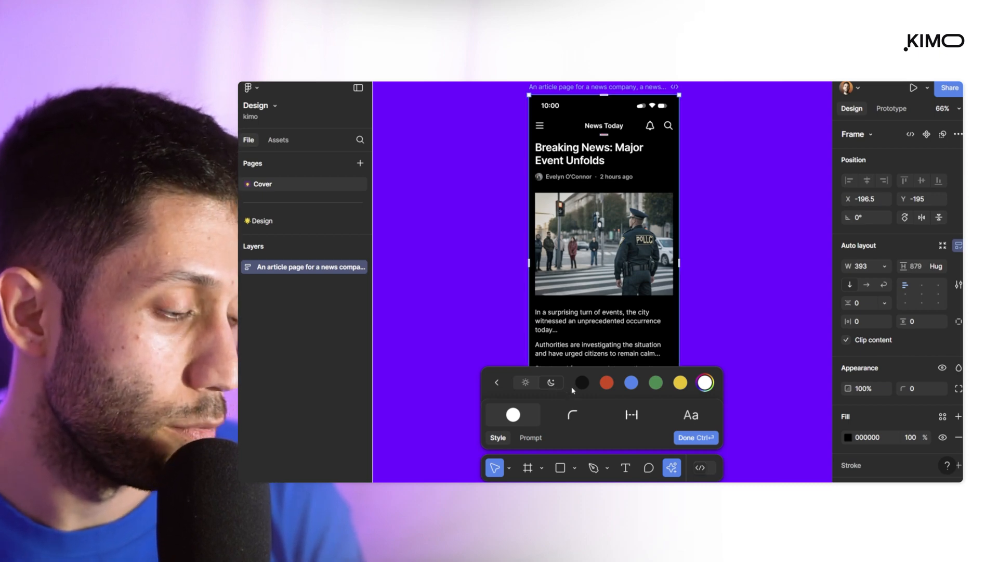
Increase the draft's corner radius and tighten its spacing, then look over the font choices for title and body.
left_click(574, 417)
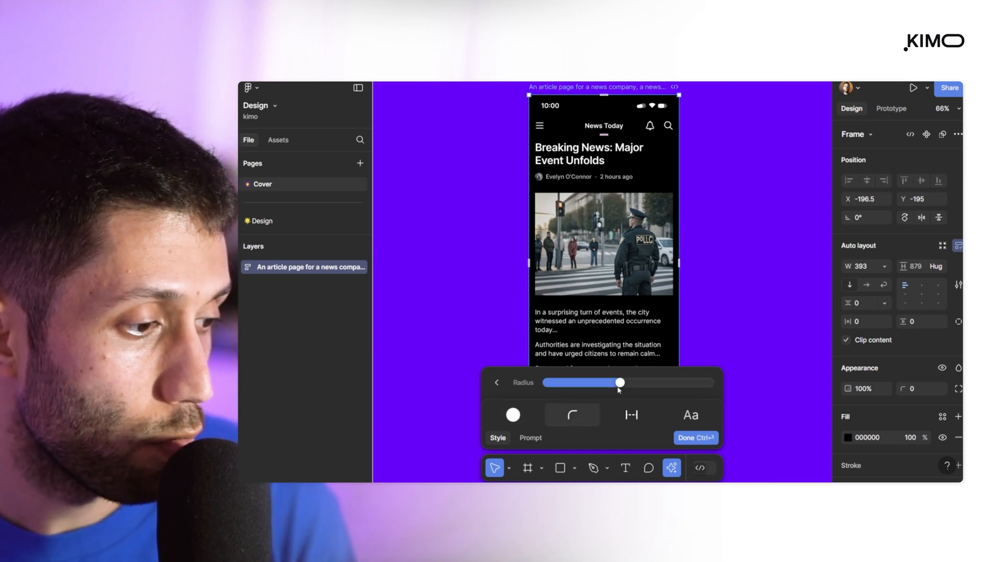
mouse_move(618, 388)
left_mouse_down()
mouse_move(589, 387)
mouse_move(713, 385)
mouse_move(556, 385)
mouse_move(631, 387)
left_mouse_up()
left_click(632, 415)
left_click_drag(630, 384, 567, 384)
left_click(668, 416)
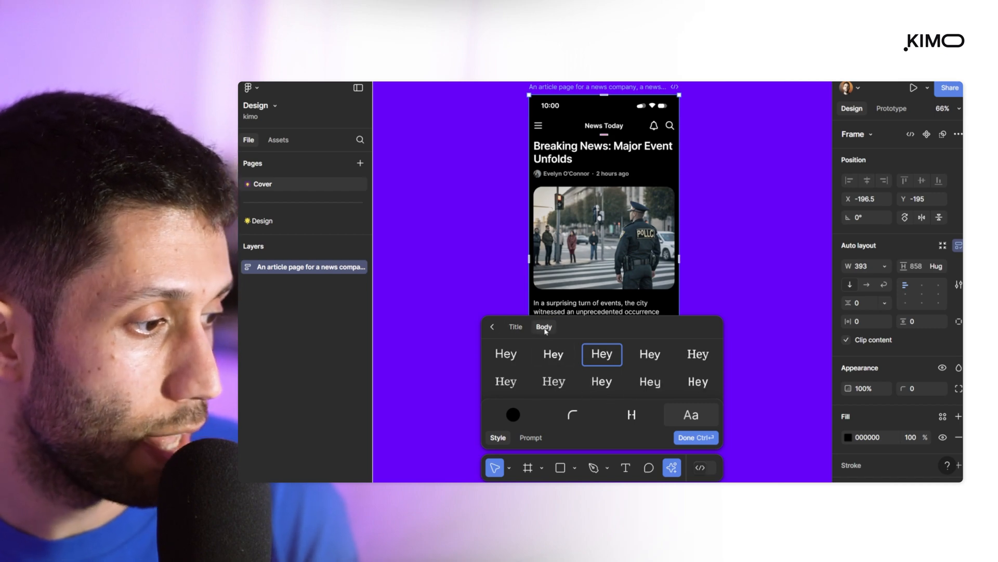
Try to add a share button with the change prompt "share button below the headline".
left_click(531, 438)
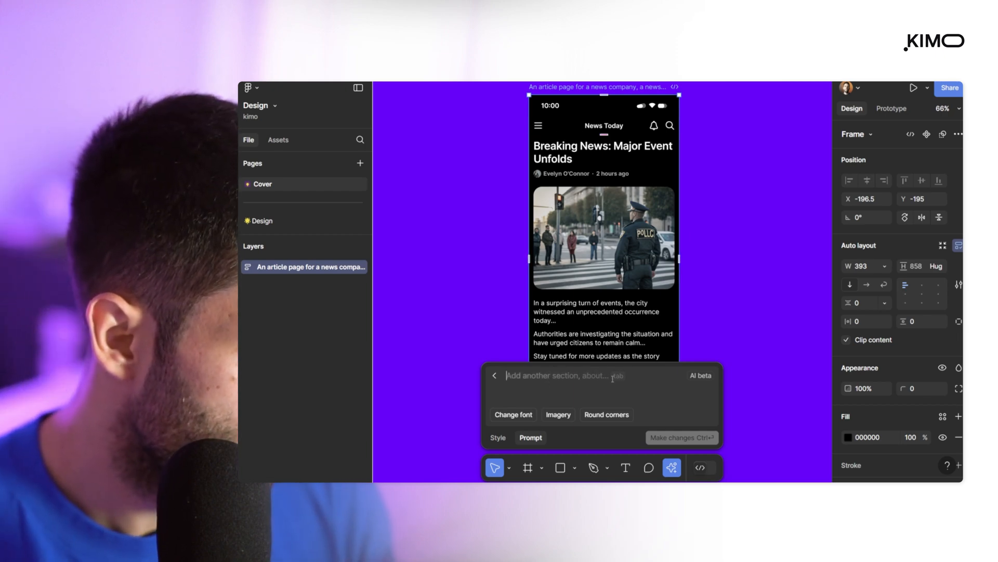
type("I w")
type("share button below the headline")
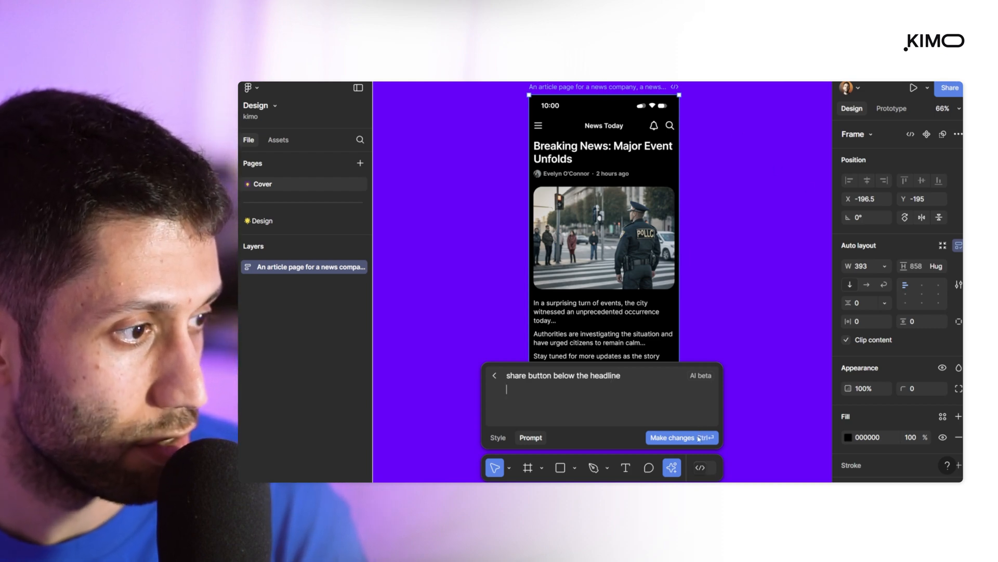
left_click(700, 437)
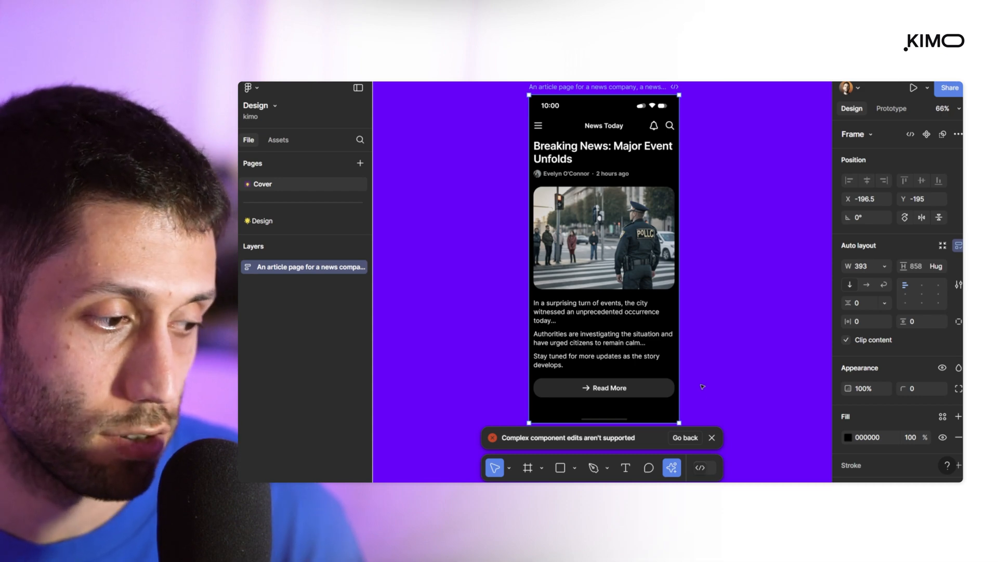
Replace the change prompt with "Share feature in this page" and apply it to the draft.
left_click(693, 440)
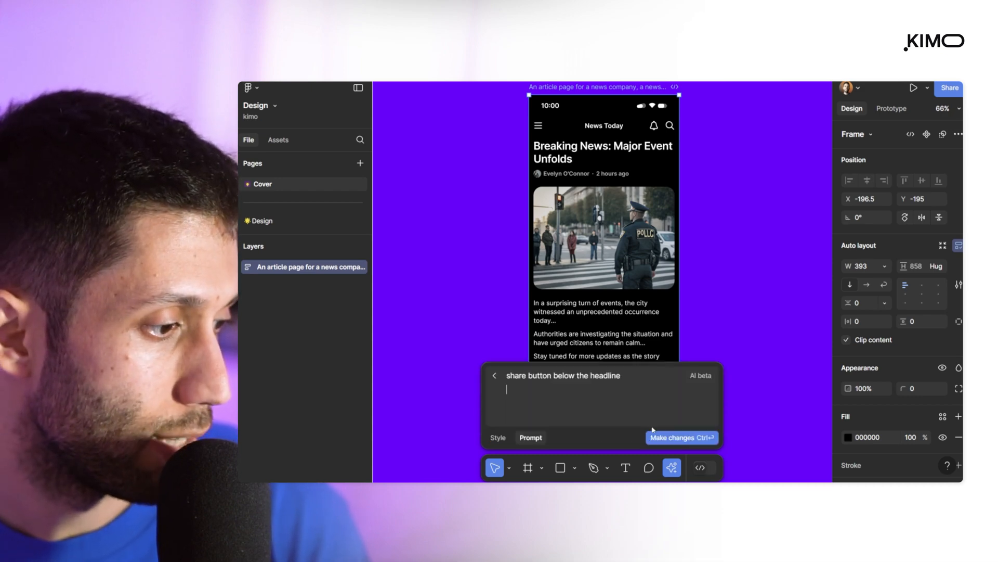
key("ctrl+a")
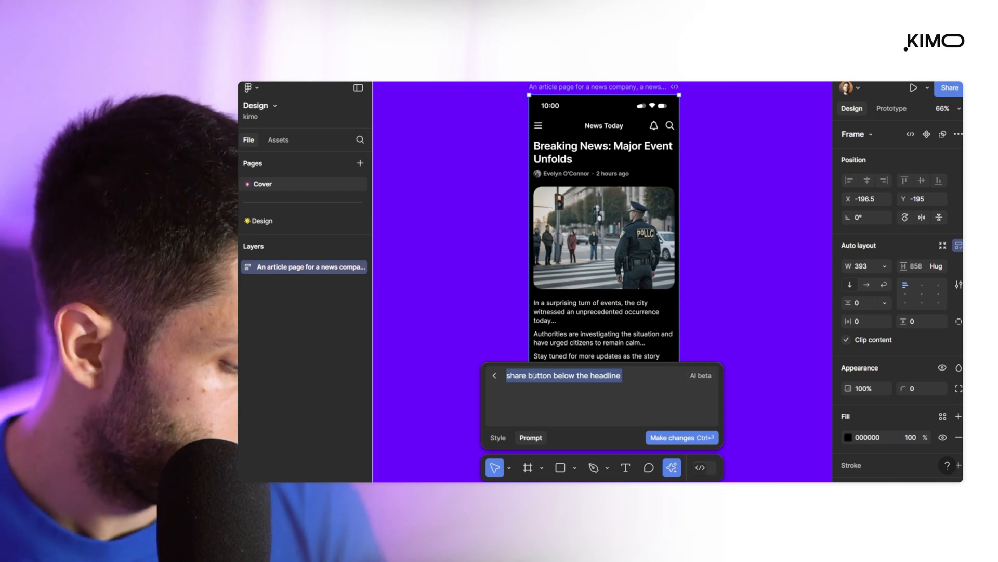
type("sha")
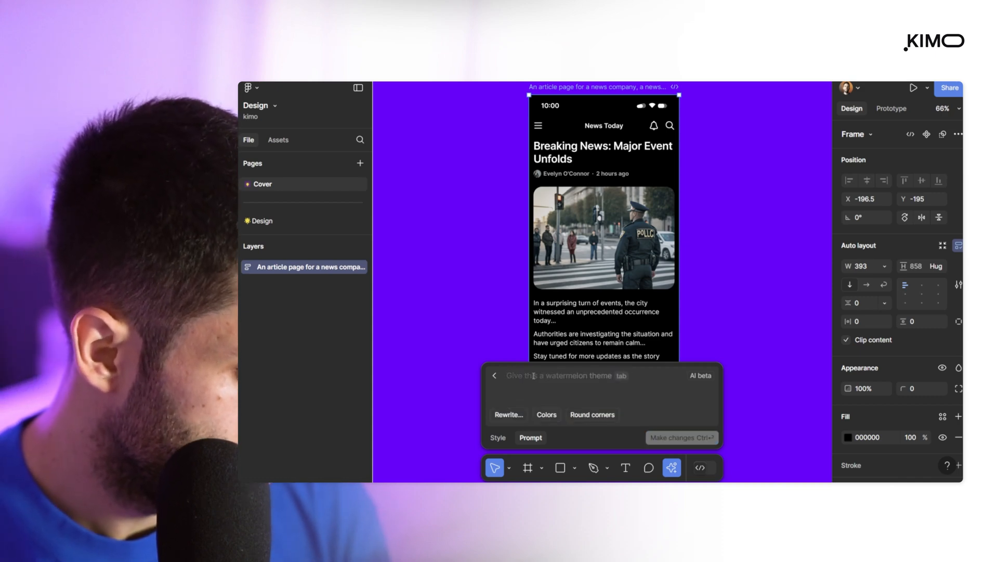
type("re fea")
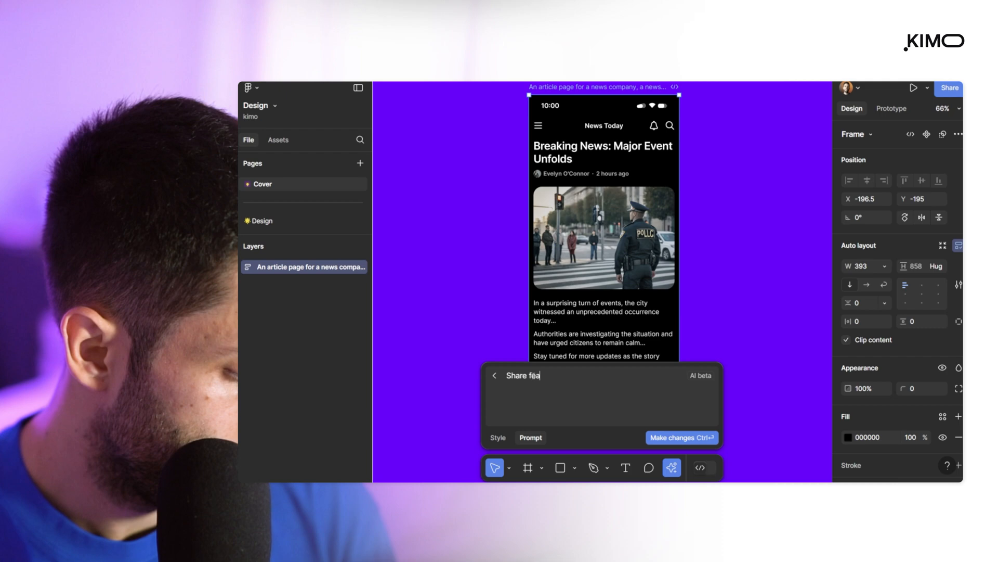
type("ture ")
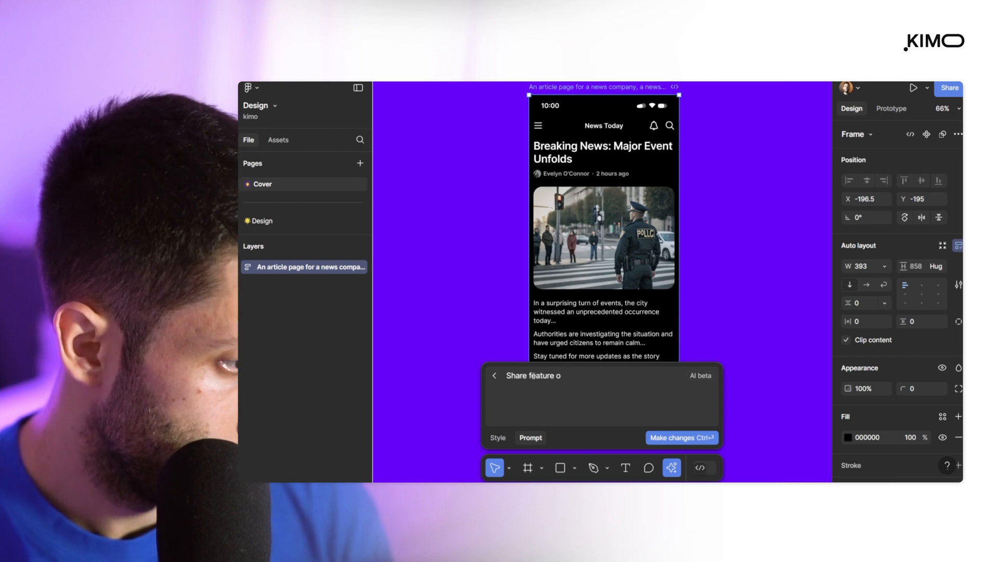
type("in this page")
key("Return")
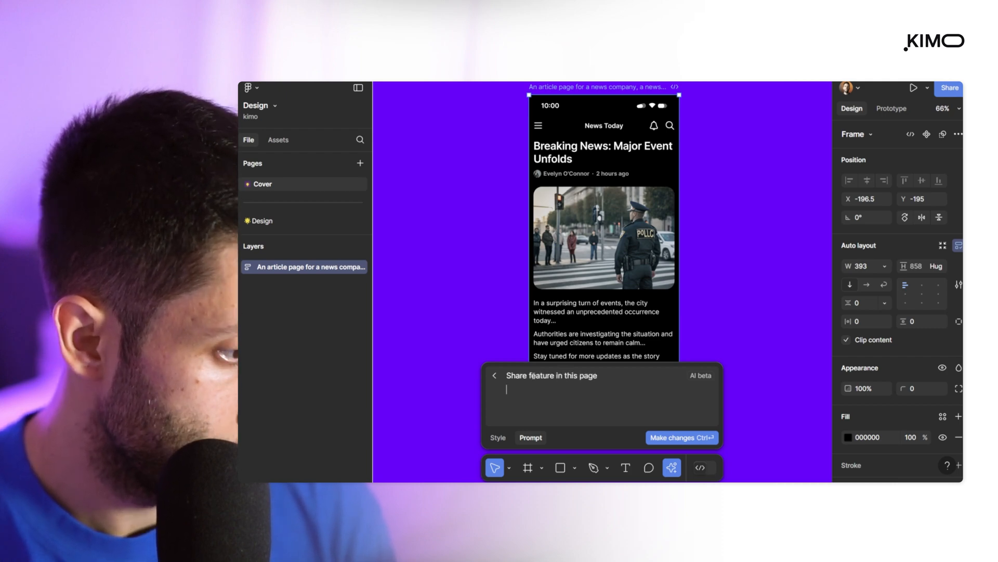
left_click(709, 437)
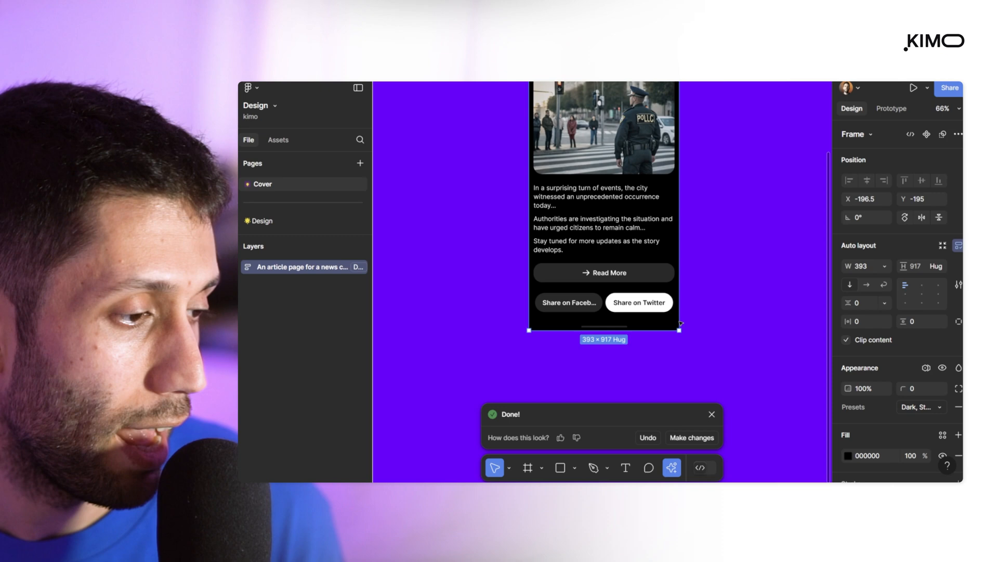
Review the article page with its share buttons and widen the layer list enough to read the full layer names.
scroll(593, 353, "up", 2)
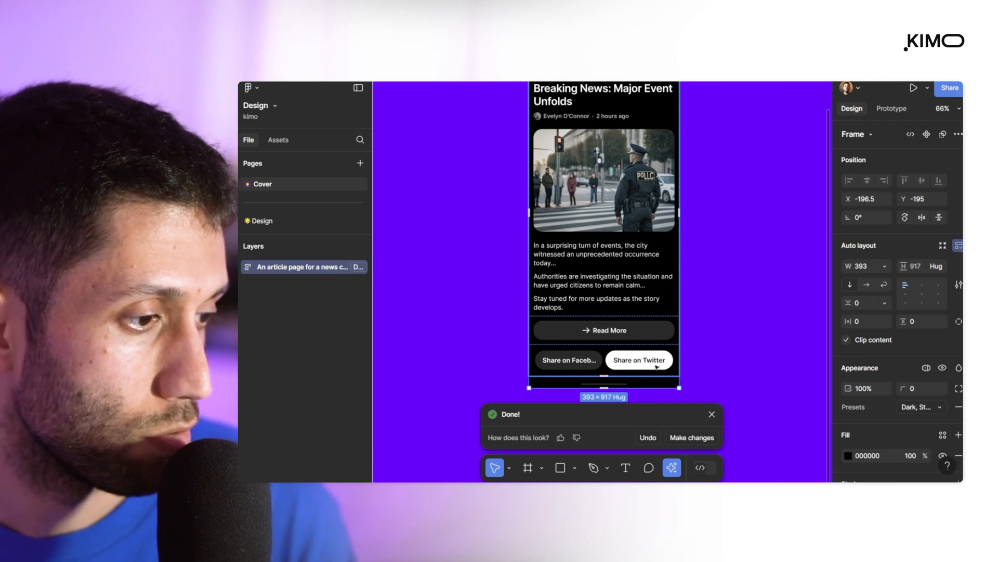
scroll(645, 366, "up", 2)
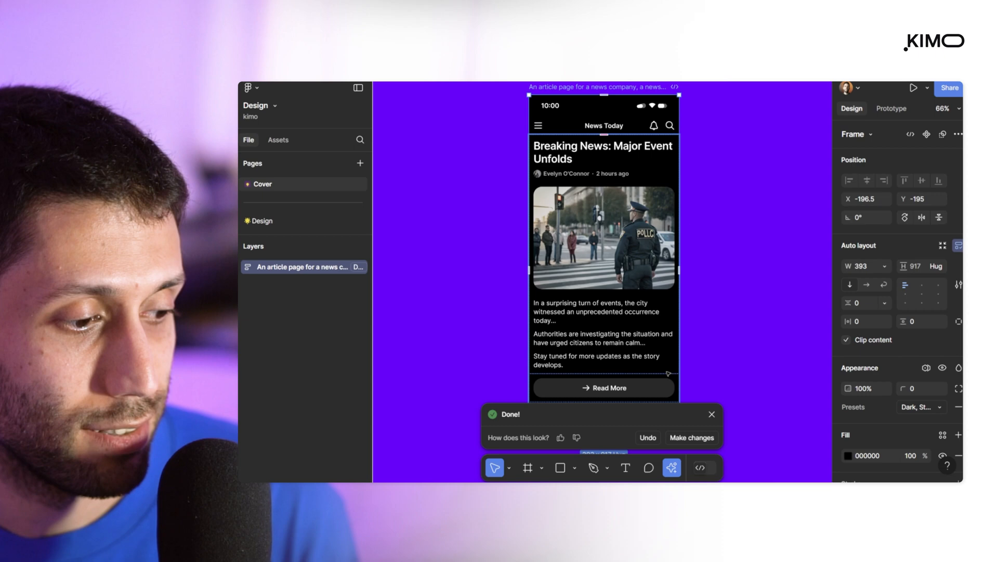
scroll(674, 372, "down", 2)
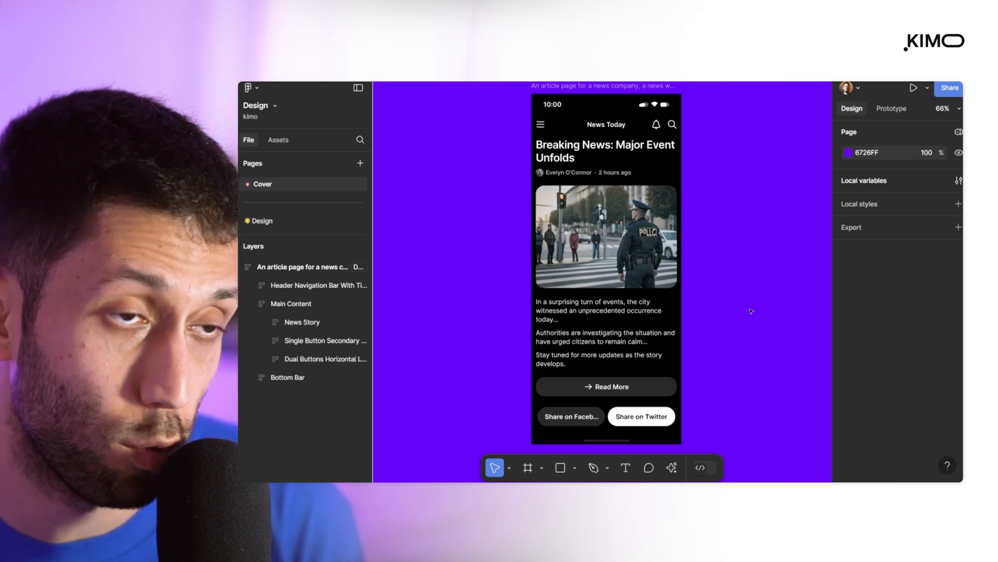
left_click_drag(373, 266, 477, 267)
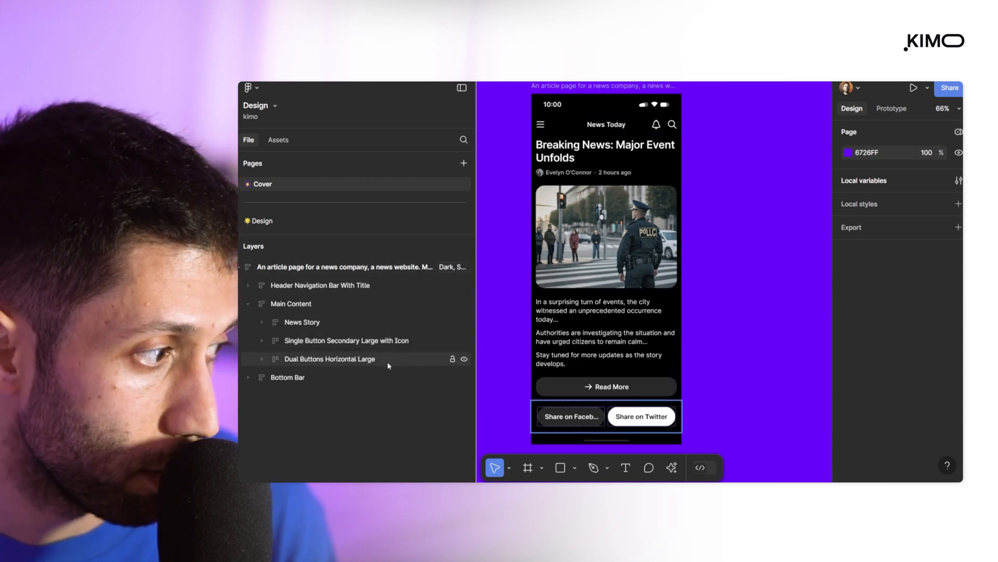
Select the whole article frame and make it slightly narrower to test how its auto layout responds.
left_click(343, 267)
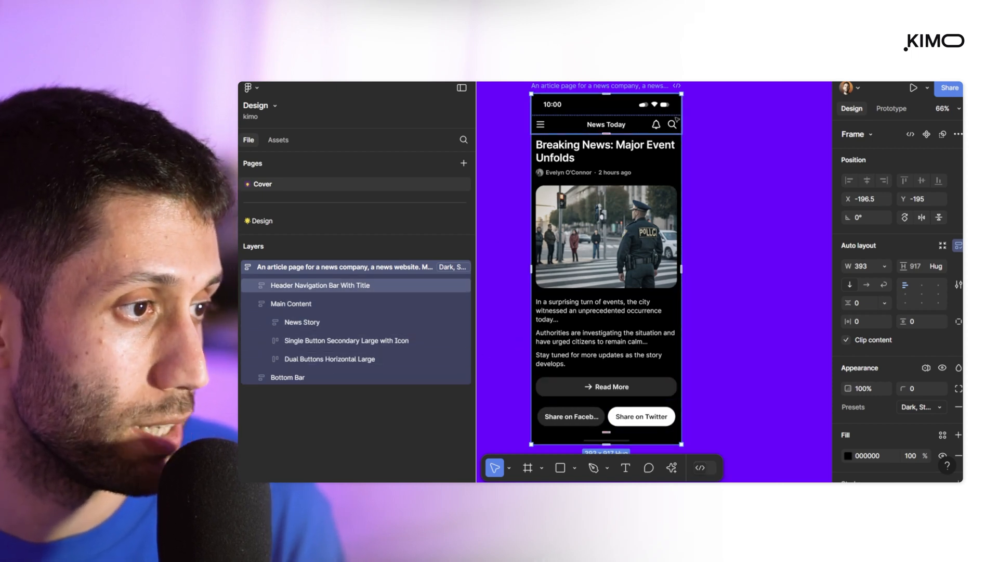
left_click_drag(685, 126, 666, 200)
left_click(753, 162)
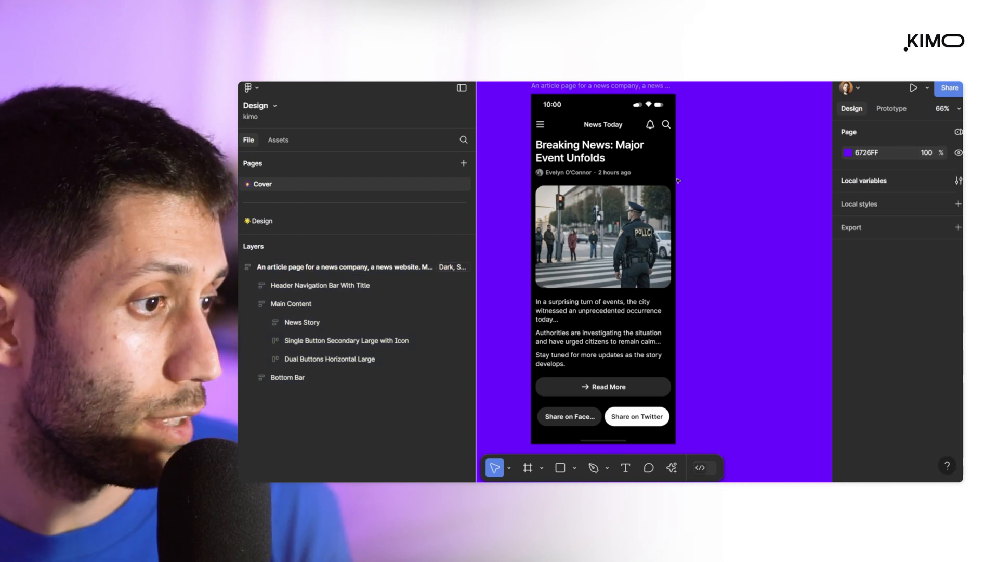
Check the file's local variables, looking through the button design variables collection, and close them.
left_click(958, 181)
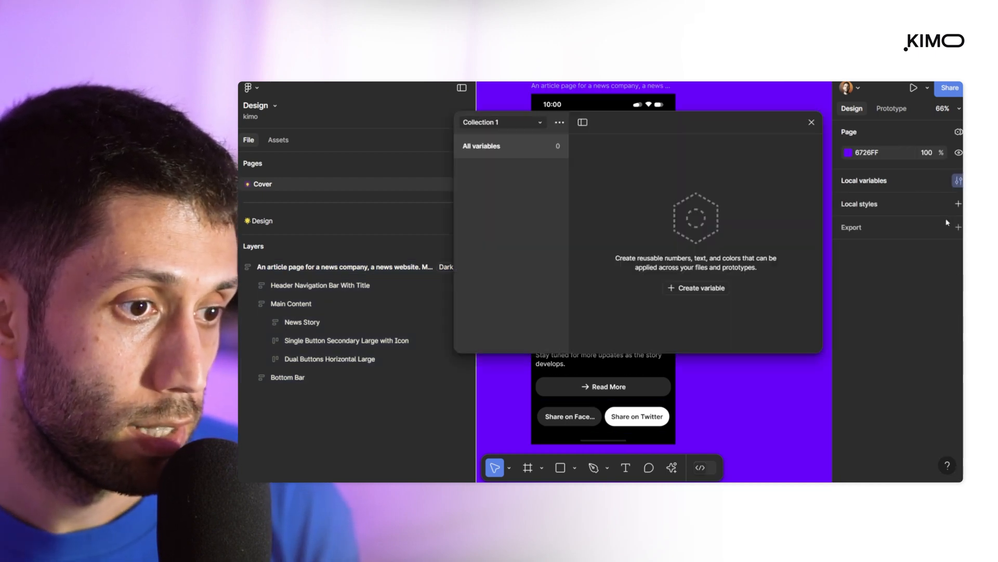
left_click(501, 122)
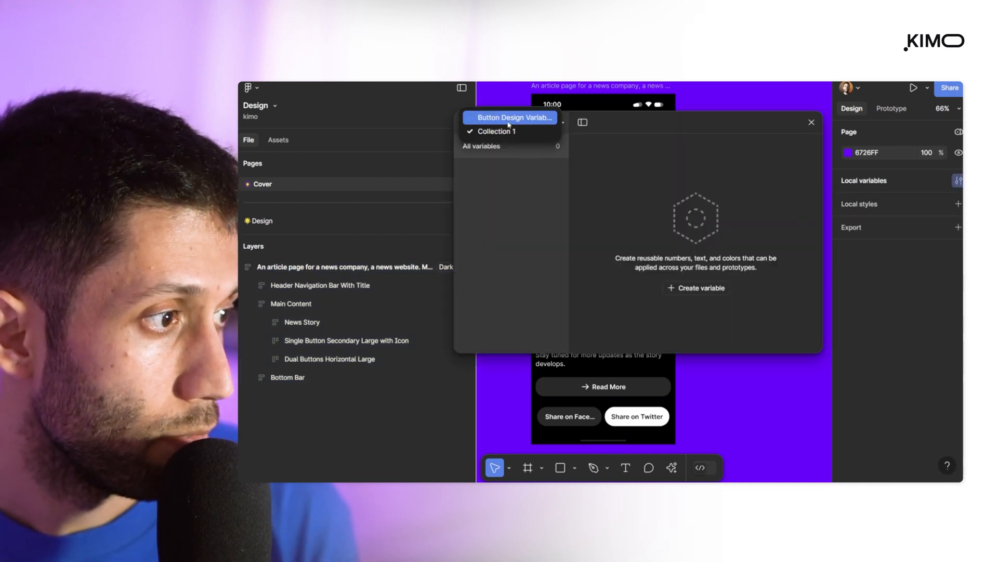
left_click(501, 115)
scroll(694, 251, "down", 2)
scroll(674, 301, "up", 2)
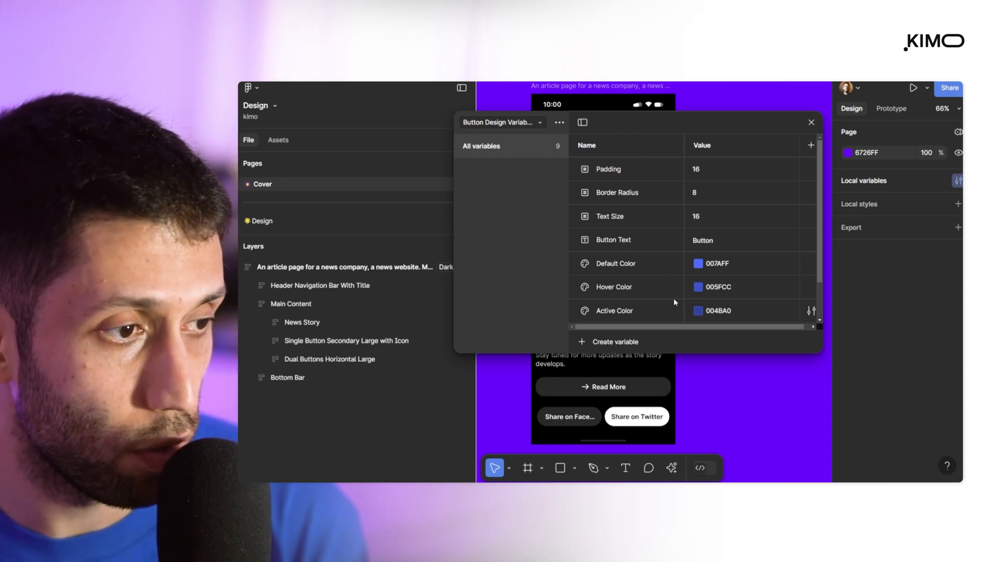
left_click(810, 124)
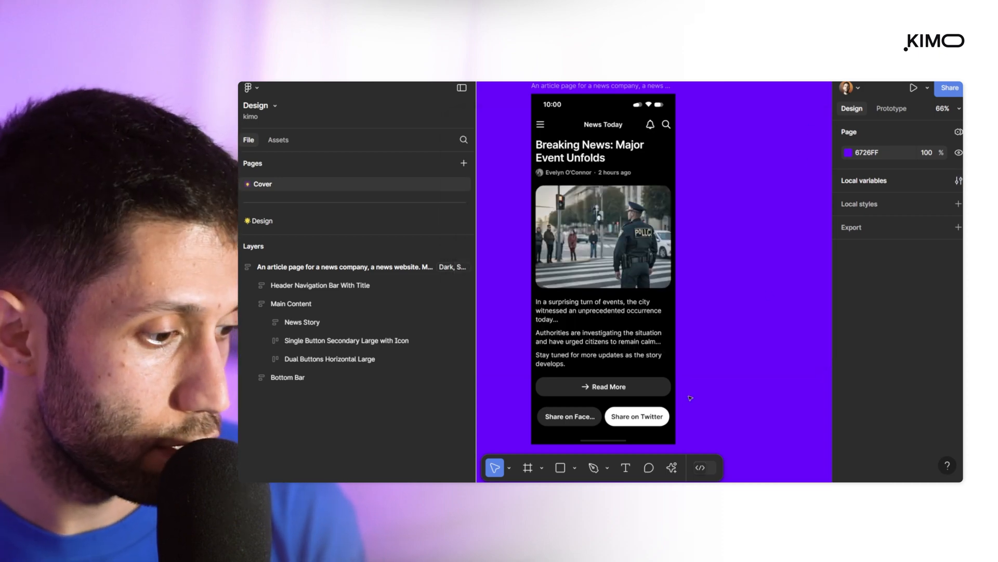
Use Make changes on the whole article frame to try several accent colors, apply green, and check the custom color and spacing options.
left_click(597, 86)
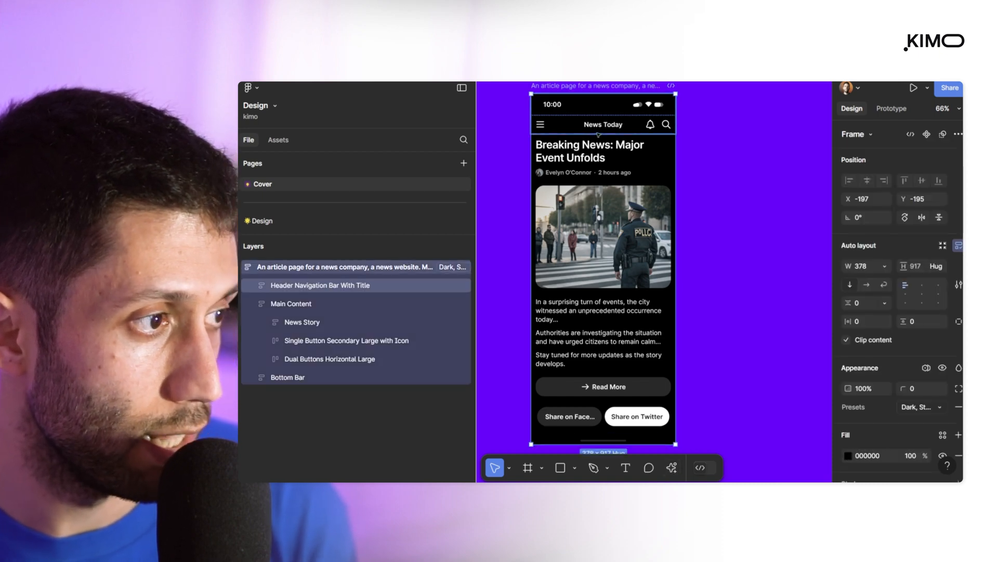
left_click(673, 471)
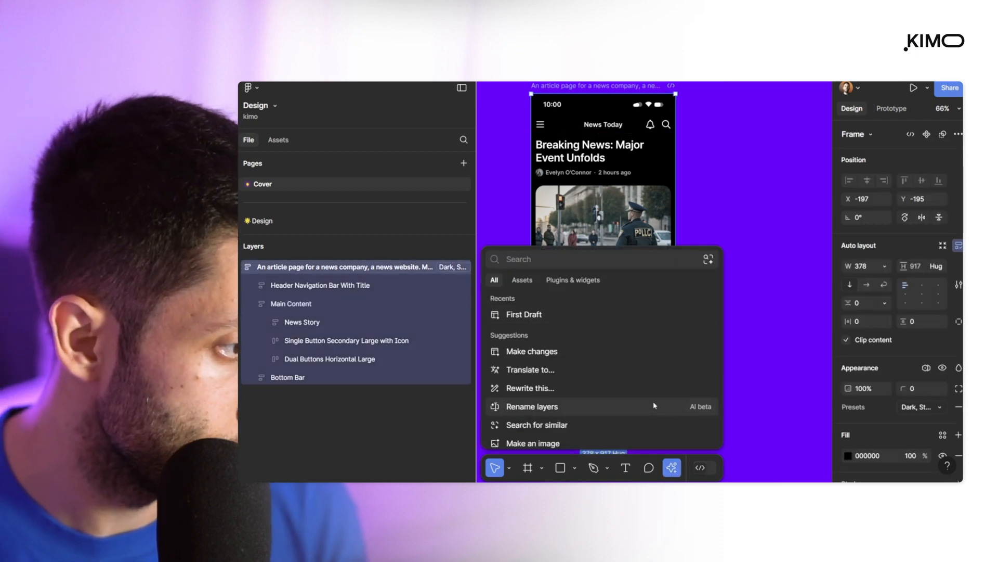
type("mak")
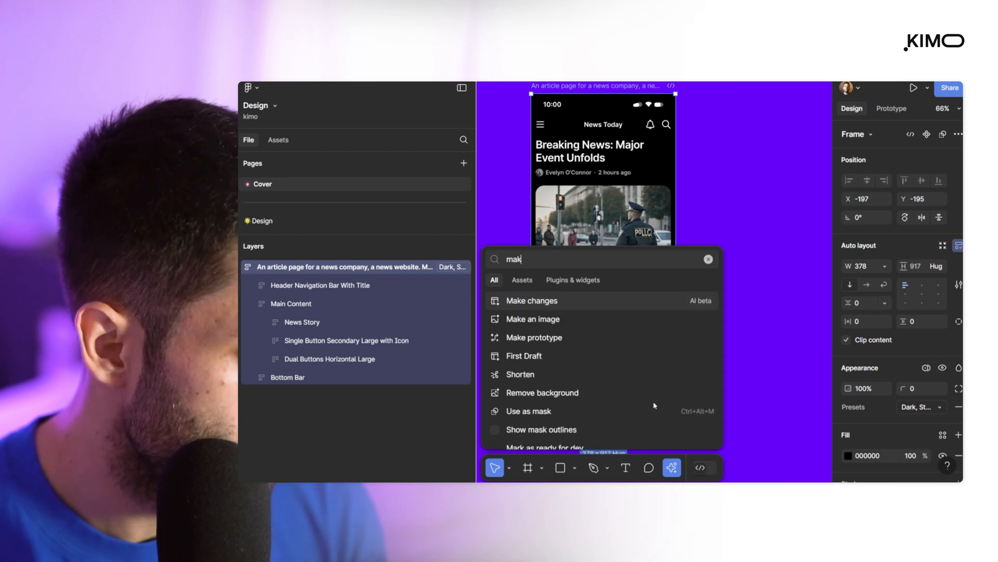
left_click(544, 306)
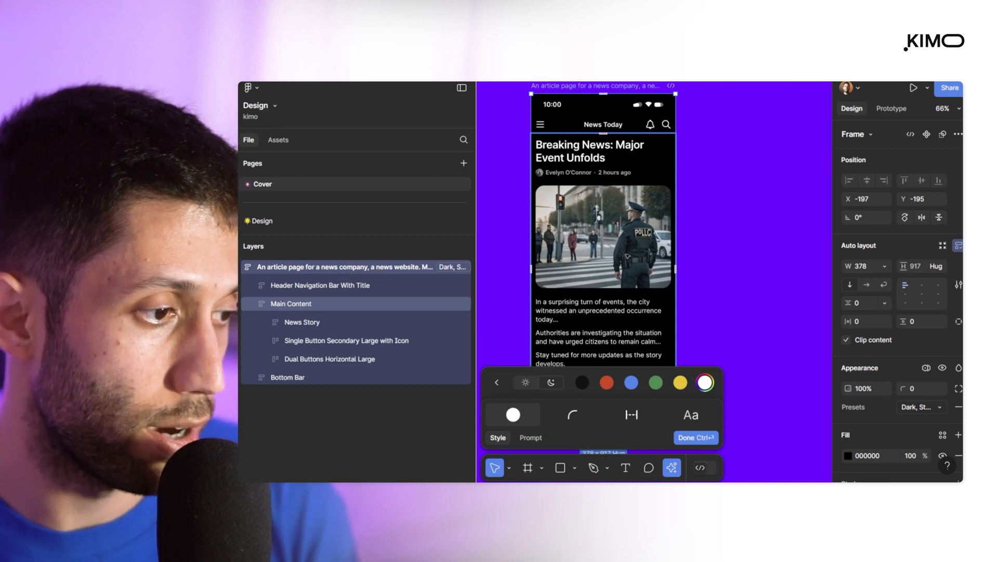
left_click(607, 383)
left_click(631, 383)
left_click(656, 383)
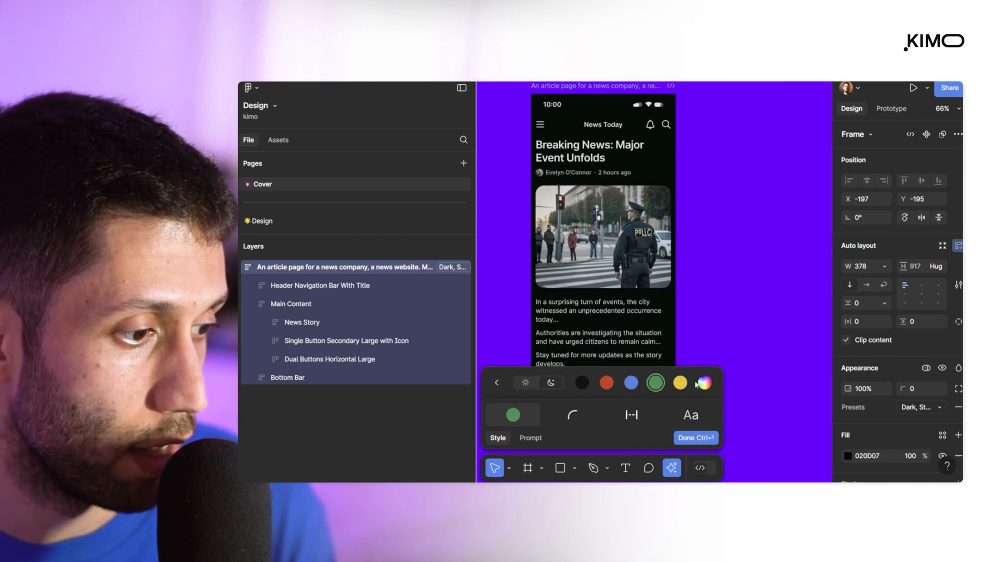
left_click(711, 384)
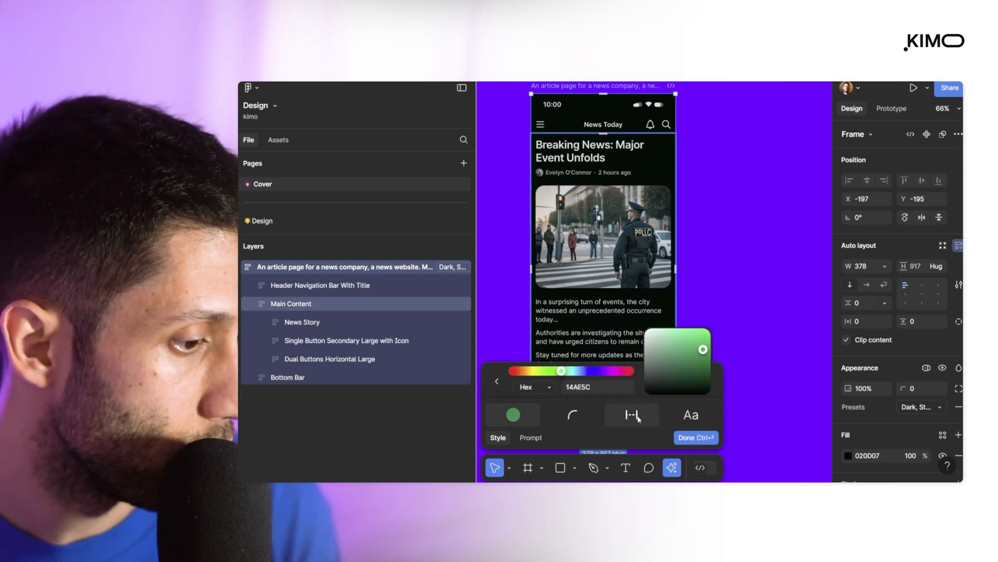
left_click(628, 424)
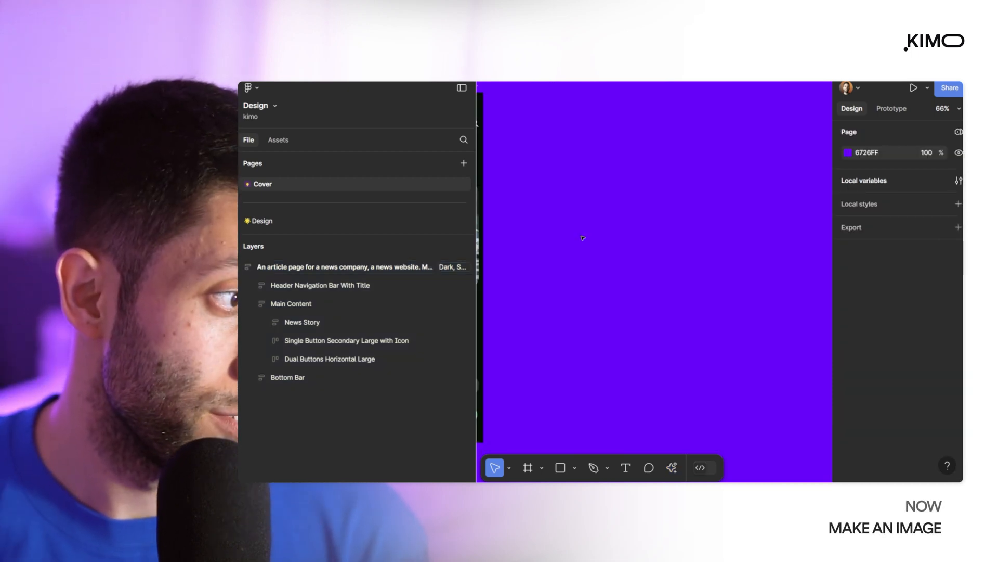
Narrow the layer list and generate an image with Make an image from the prompt "portrait of a female as profile image", keeping the first variant.
left_click_drag(475, 123, 381, 123)
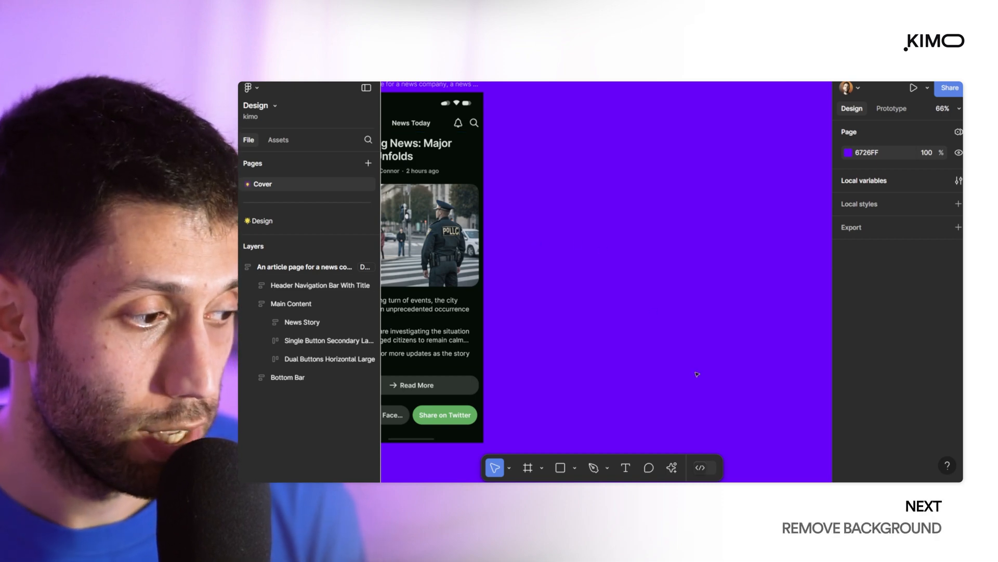
left_click(677, 474)
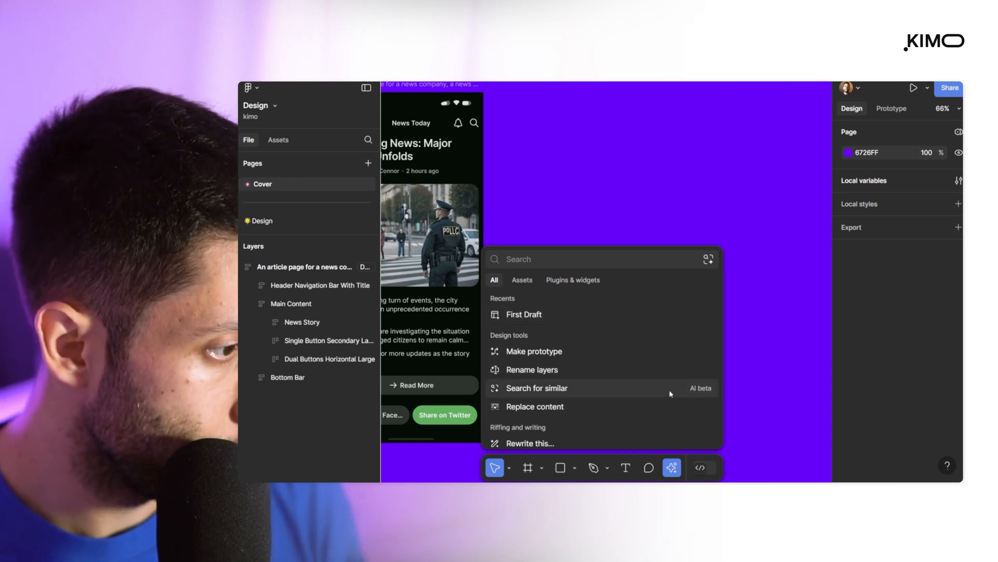
type("make")
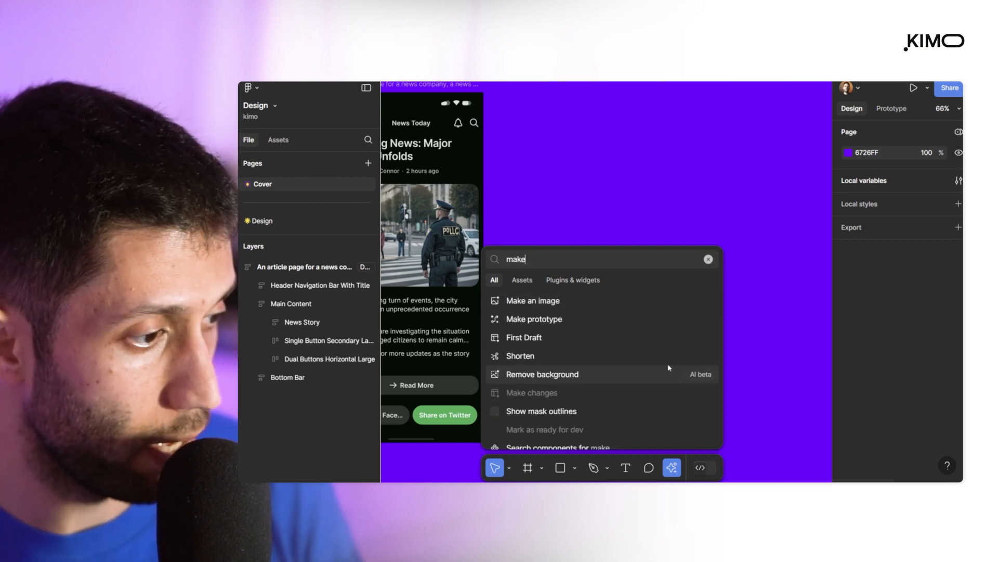
left_click(525, 301)
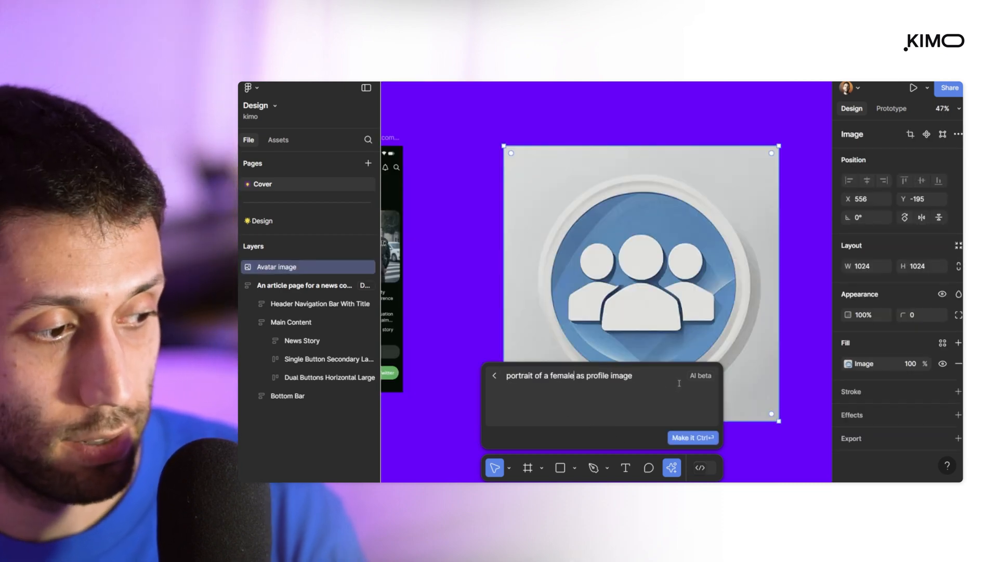
left_click(692, 438)
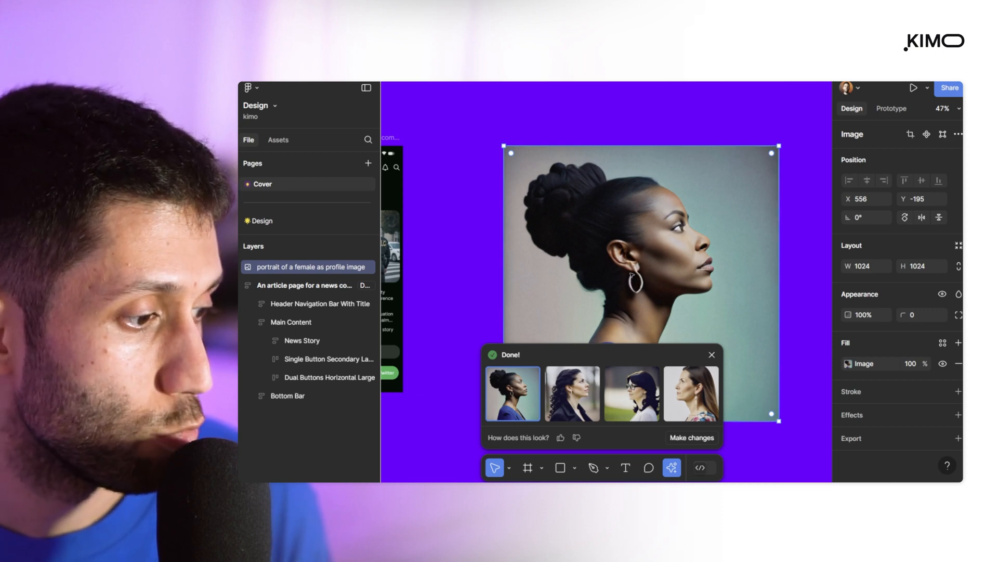
left_click(712, 356)
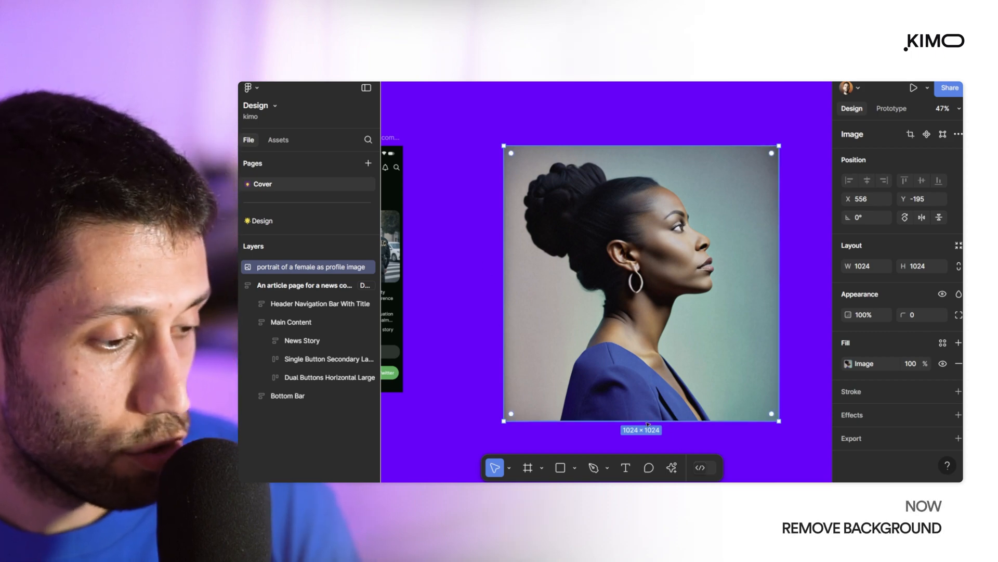
Remove the background of the generated portrait image with the AI action.
left_click(672, 467)
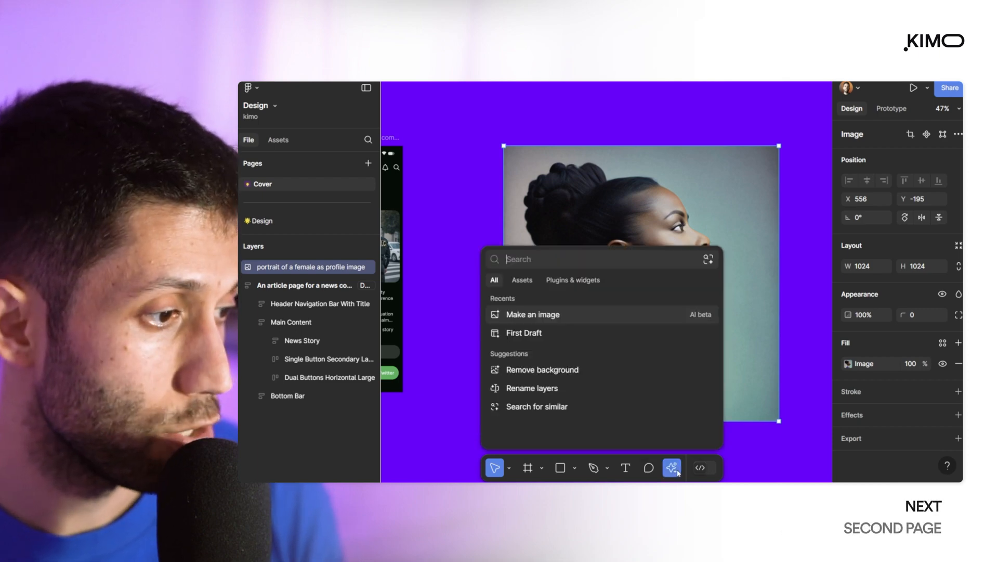
type("re")
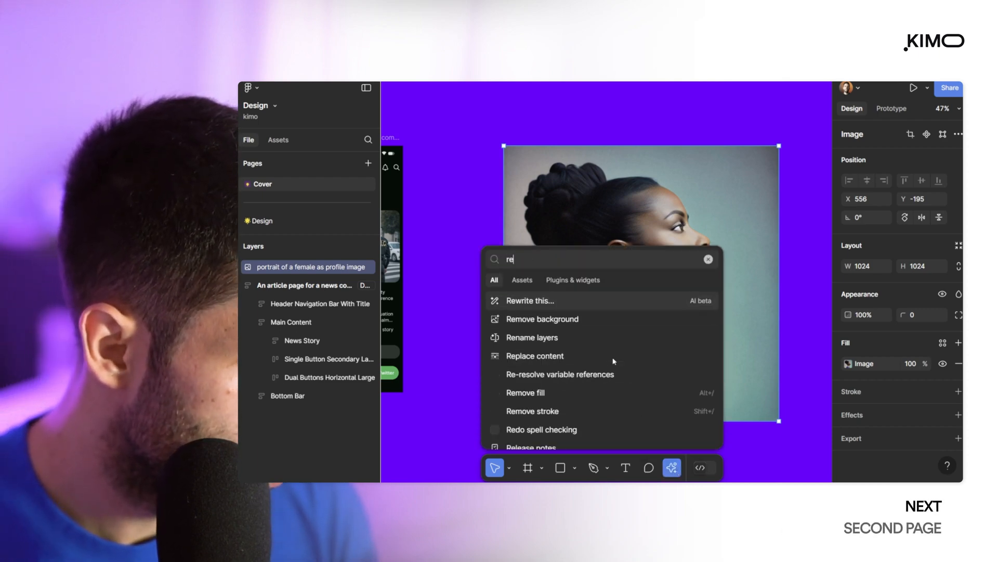
type("move")
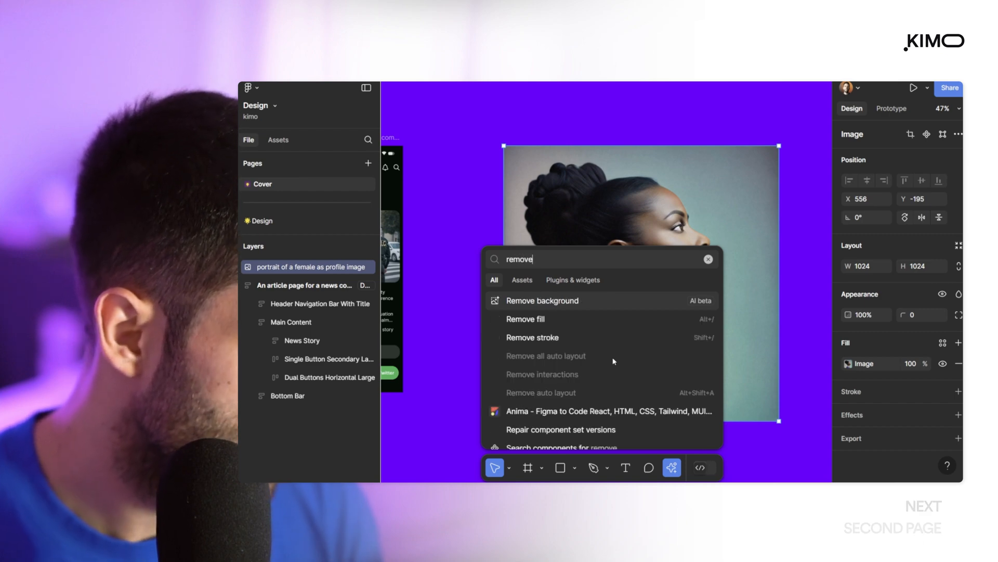
left_click(556, 302)
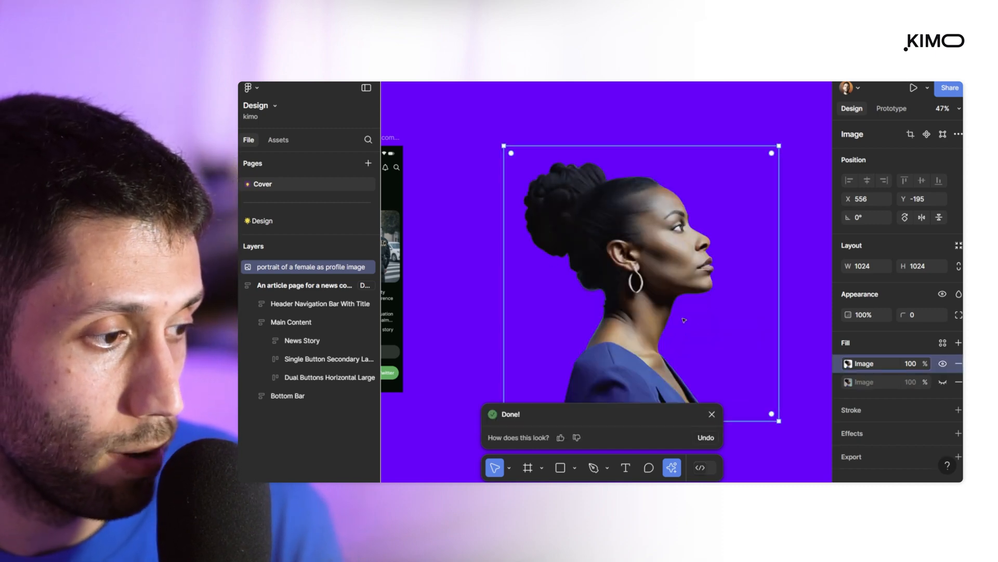
Examine the cut-out portrait up close, checking the edges around the hair and face and the image detail.
scroll(650, 277, "up", 2)
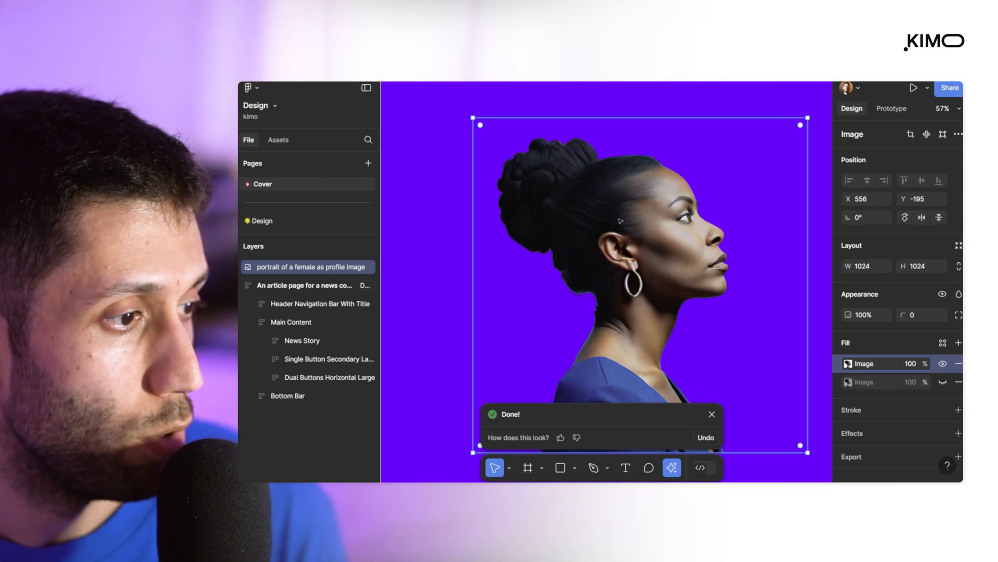
scroll(653, 262, "down", 4)
scroll(655, 262, "up", 4)
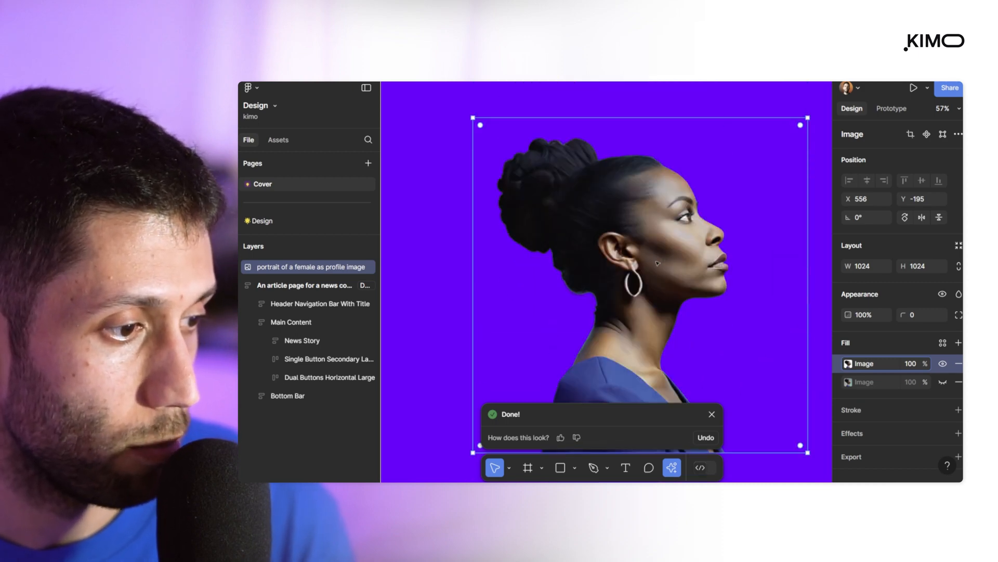
scroll(656, 262, "down", 1)
scroll(658, 263, "up", 4)
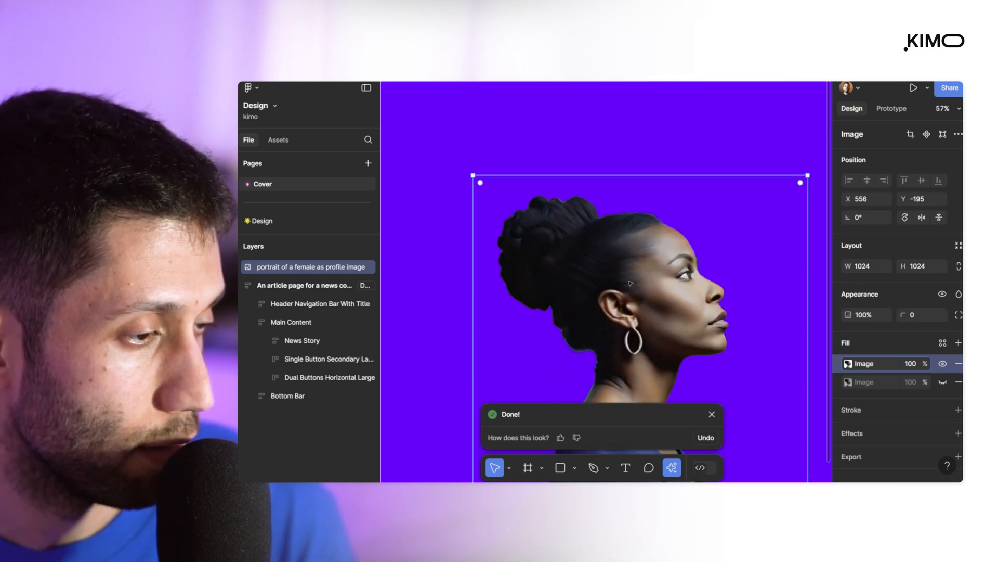
scroll(668, 237, "up", 8)
scroll(676, 237, "down", 5)
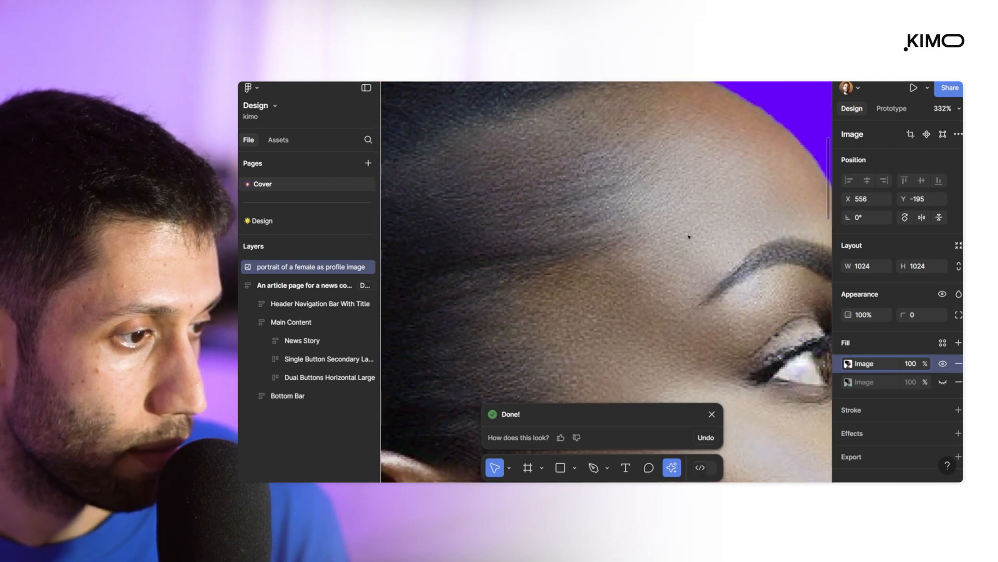
scroll(692, 242, "down", 2)
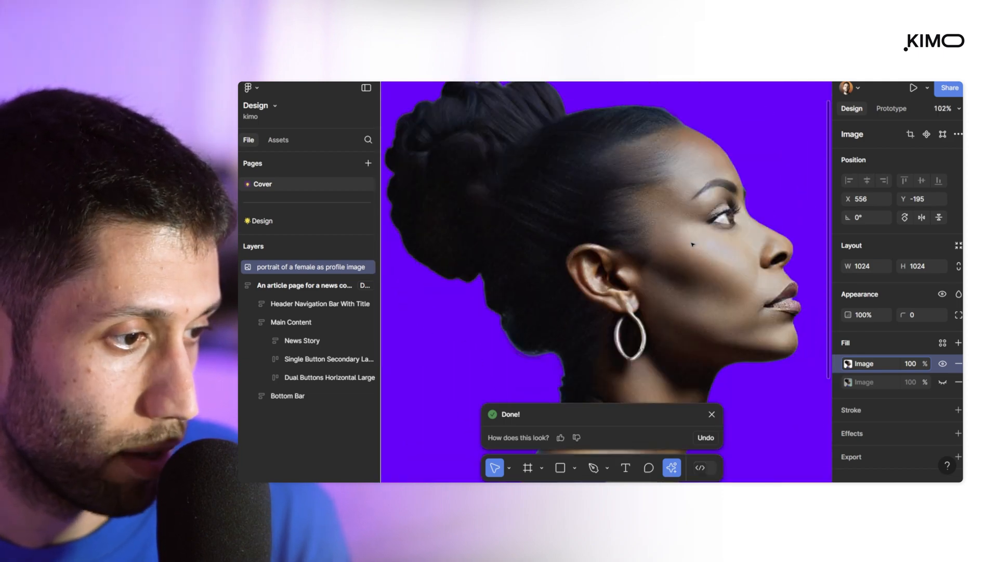
scroll(692, 244, "down", 4)
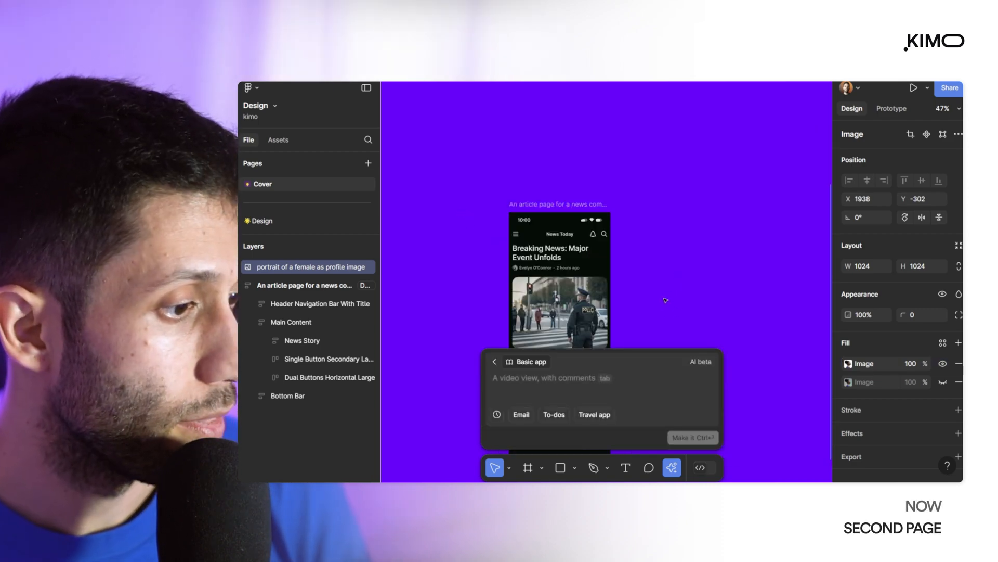
Generate a second First Draft page with Basic app from the prompt "news over view page, which shows teasers of the news".
left_click_drag(646, 296, 822, 230)
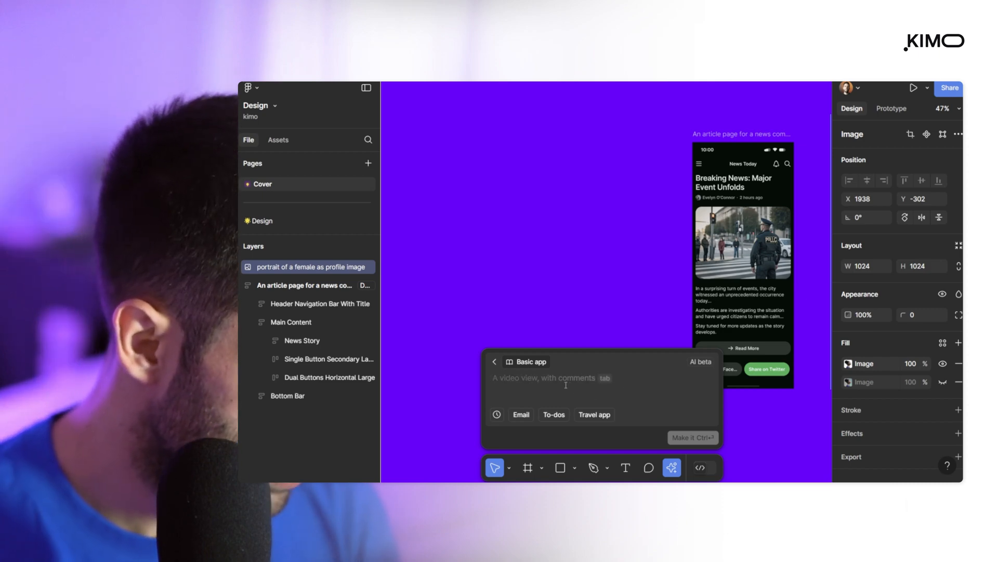
type("ne")
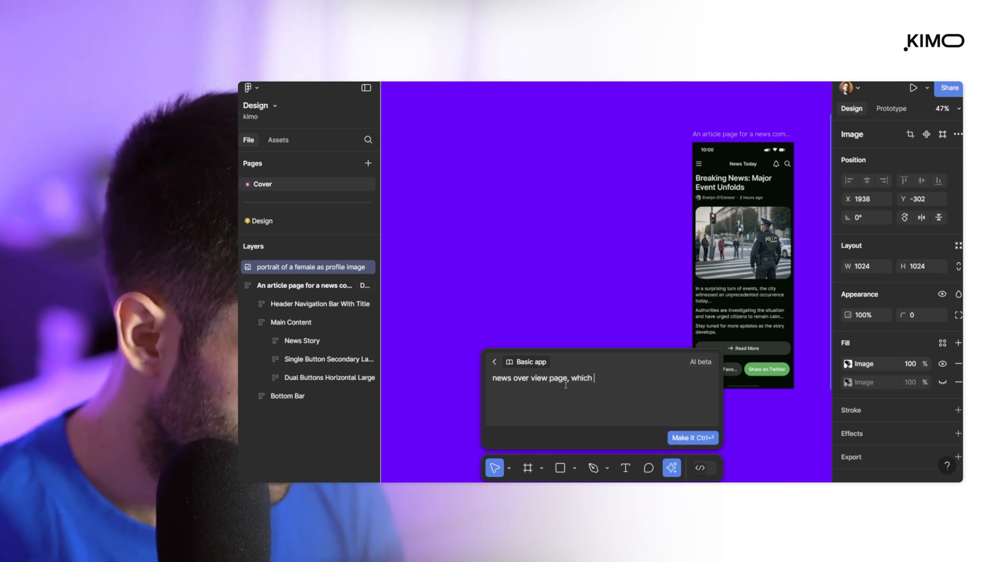
type("ws over view page, which shows teaasers of the news")
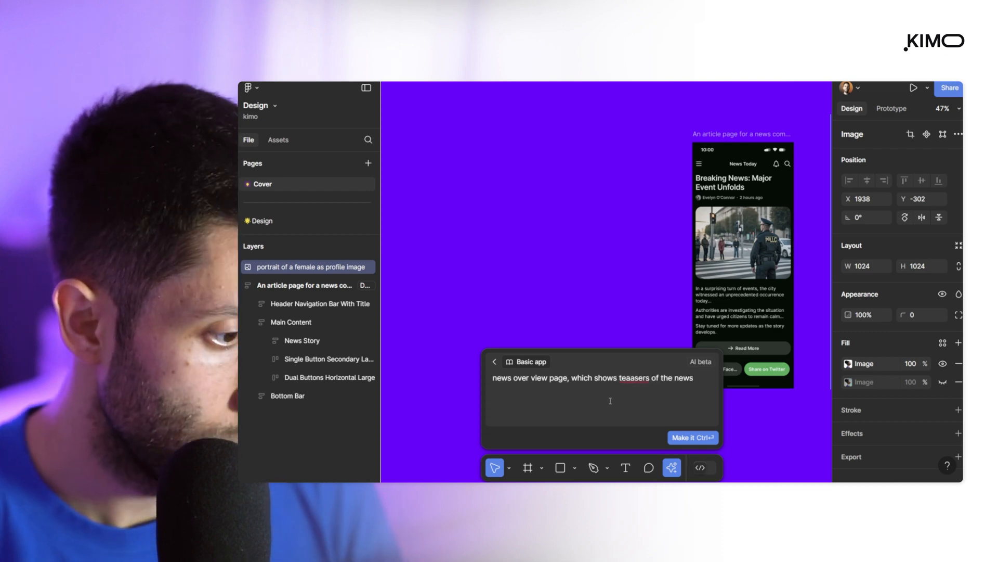
left_click(635, 385)
key("BackSpace")
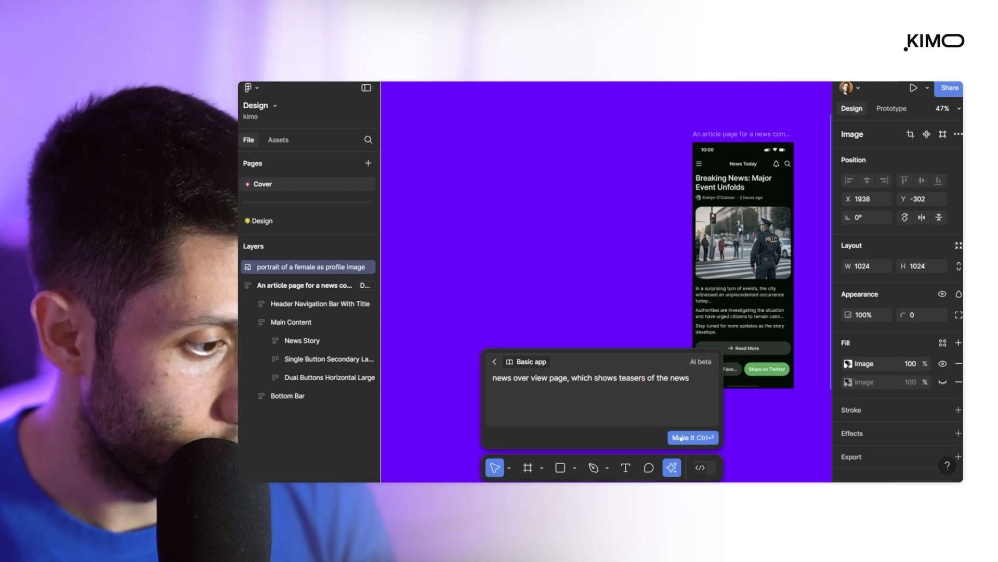
key("ctrl+Return")
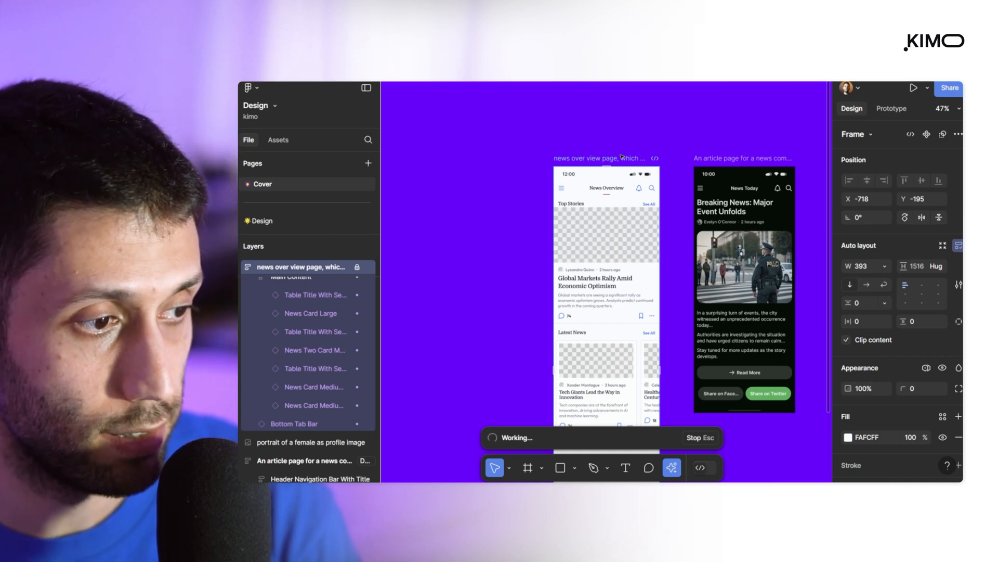
Look through the generated news overview page from start to end and apply the black theme with white accent to it.
scroll(616, 163, "down", 5)
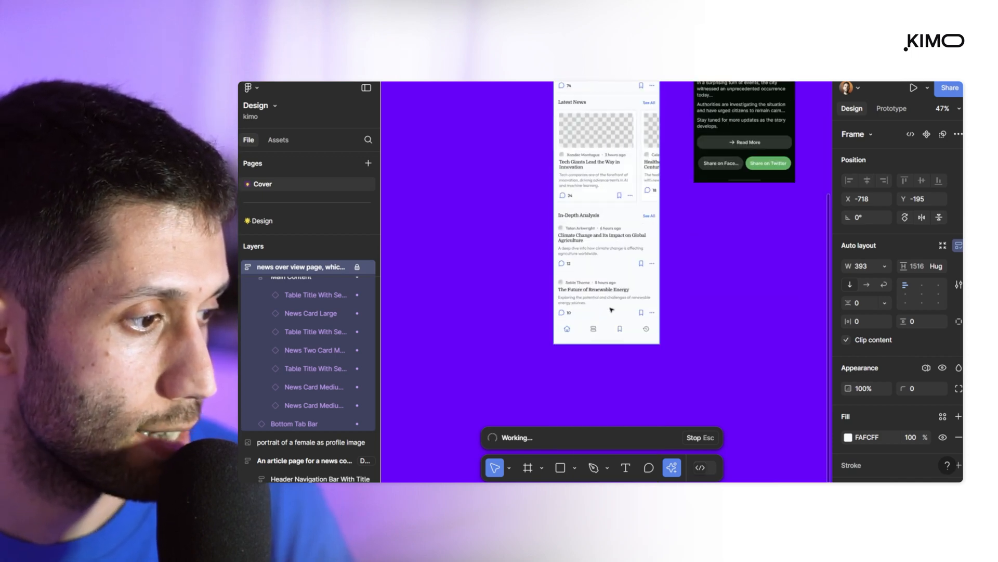
scroll(612, 311, "up", 4)
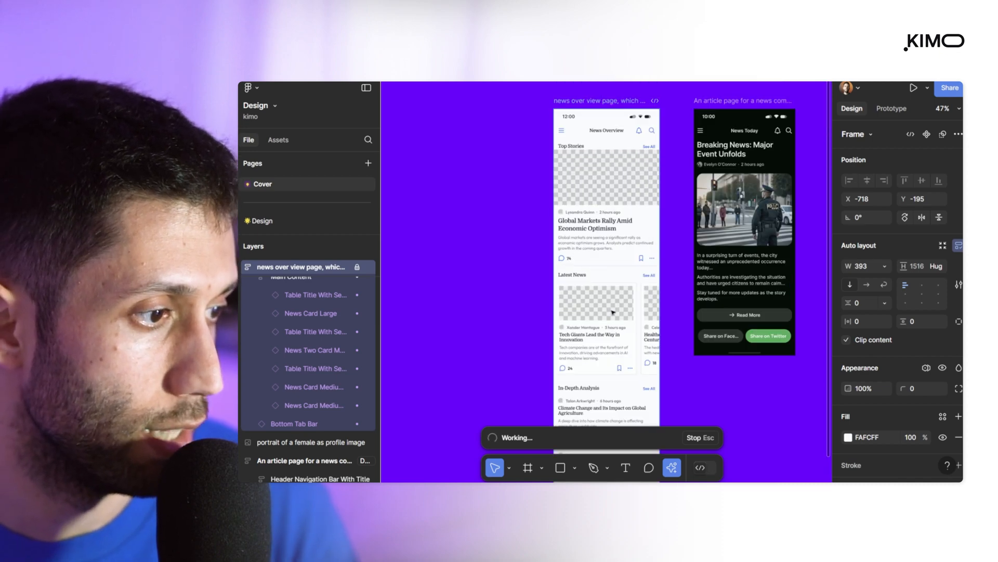
scroll(598, 260, "up", 1)
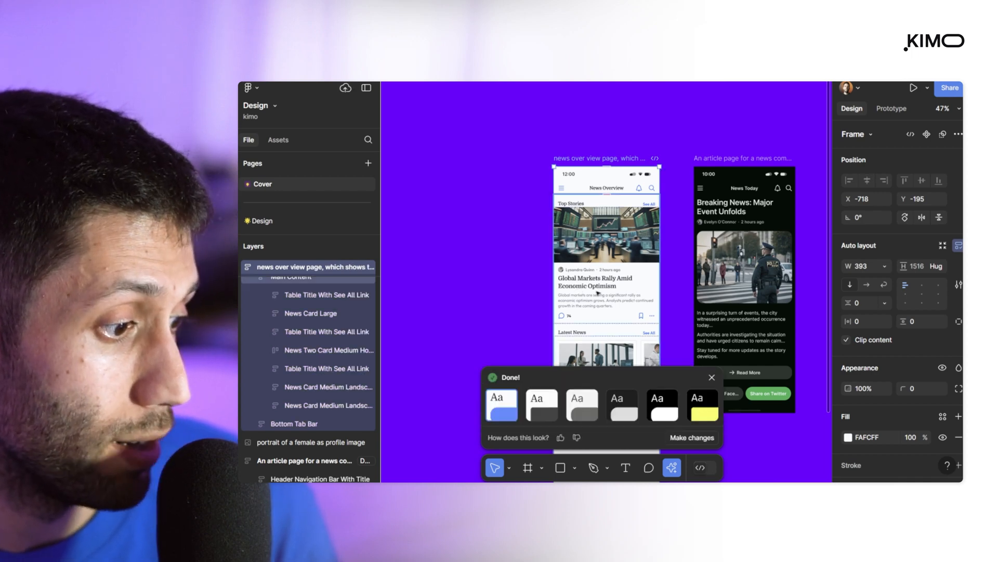
left_click(658, 411)
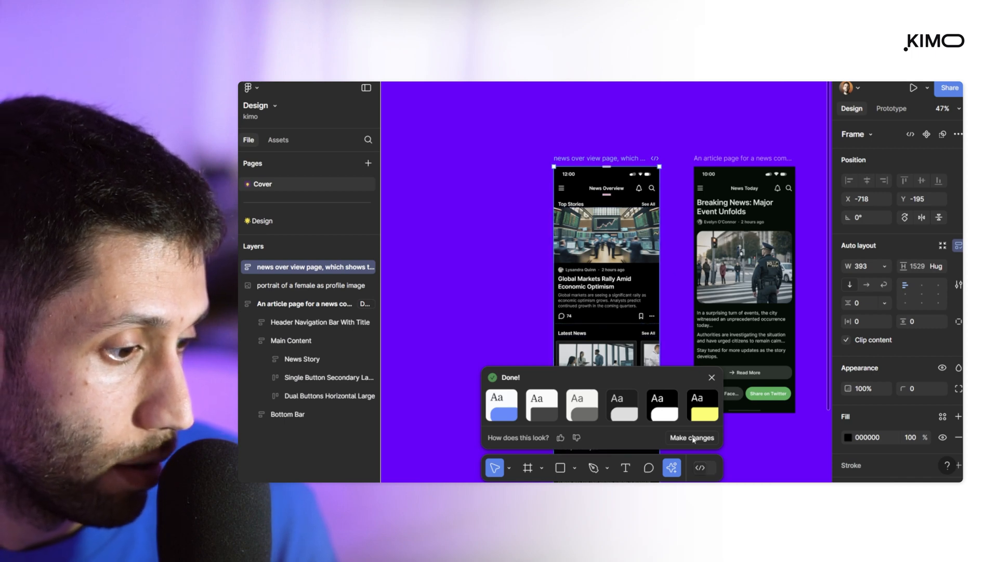
Open the style changes for the news overview page and compare the title font options, keeping the third font.
left_click(693, 438)
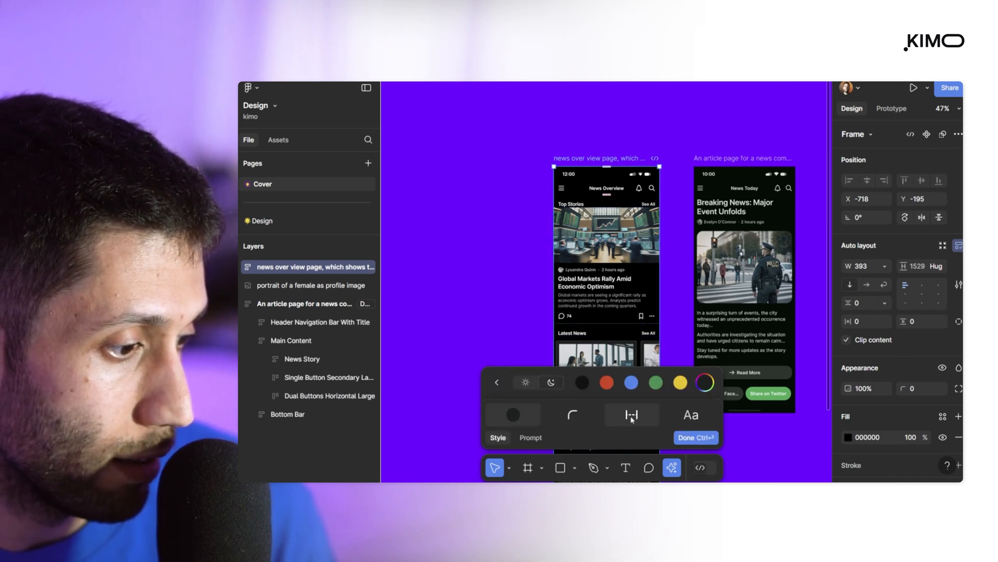
left_click(692, 416)
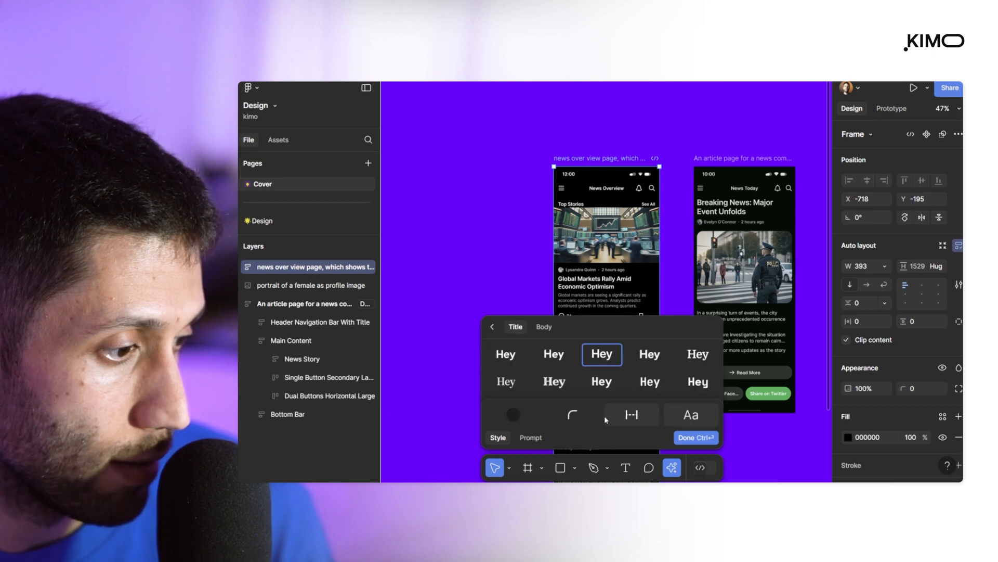
left_click(554, 354)
left_click(608, 361)
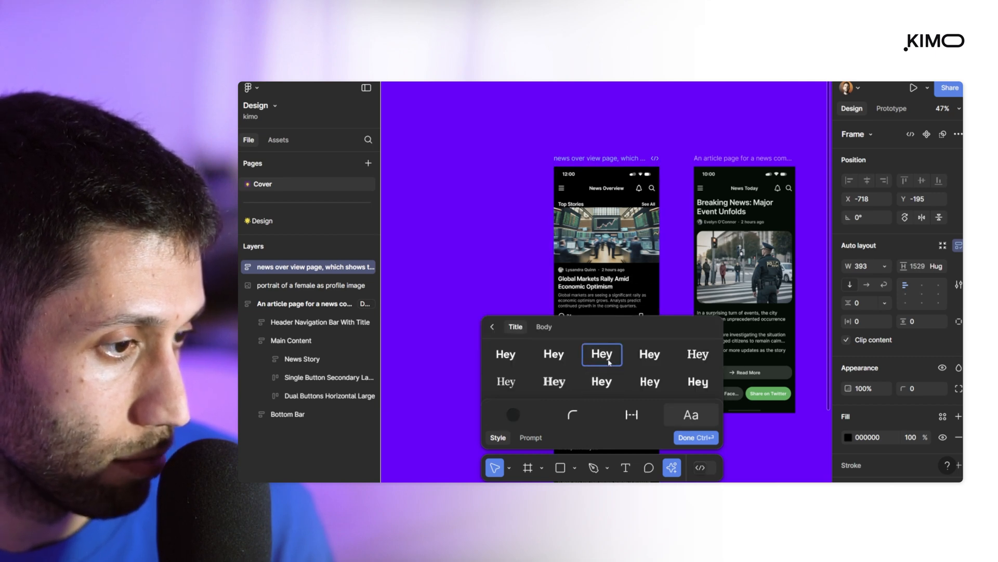
Check the corner radius option, reduce the overall spacing of the news overview page, and inspect its sections up close.
left_click(573, 416)
left_click_drag(628, 383, 599, 383)
left_click(632, 415)
scroll(638, 271, "down", 3)
scroll(638, 271, "down", 2)
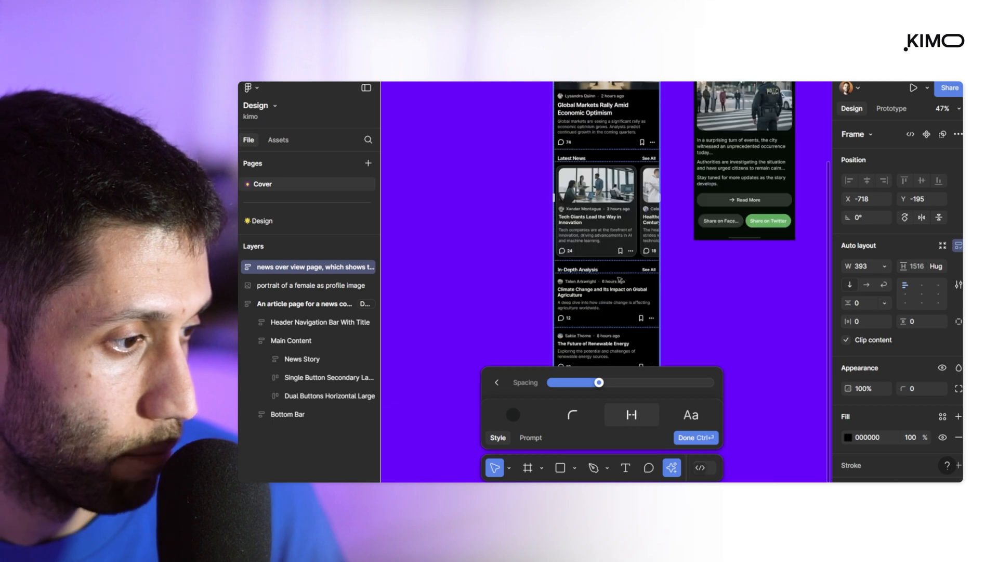
scroll(621, 276, "up", 5)
scroll(617, 285, "up", 2)
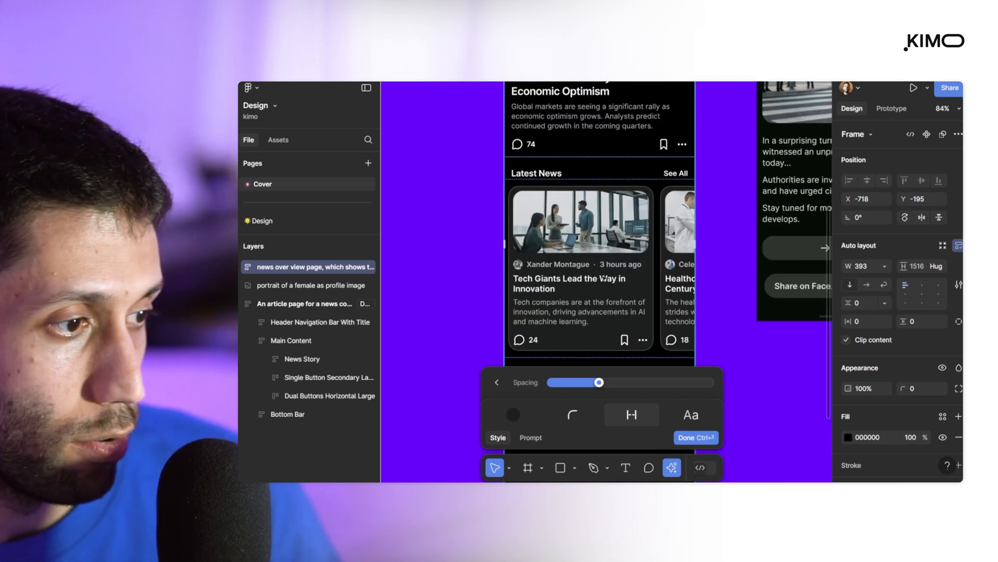
scroll(583, 213, "up", 3)
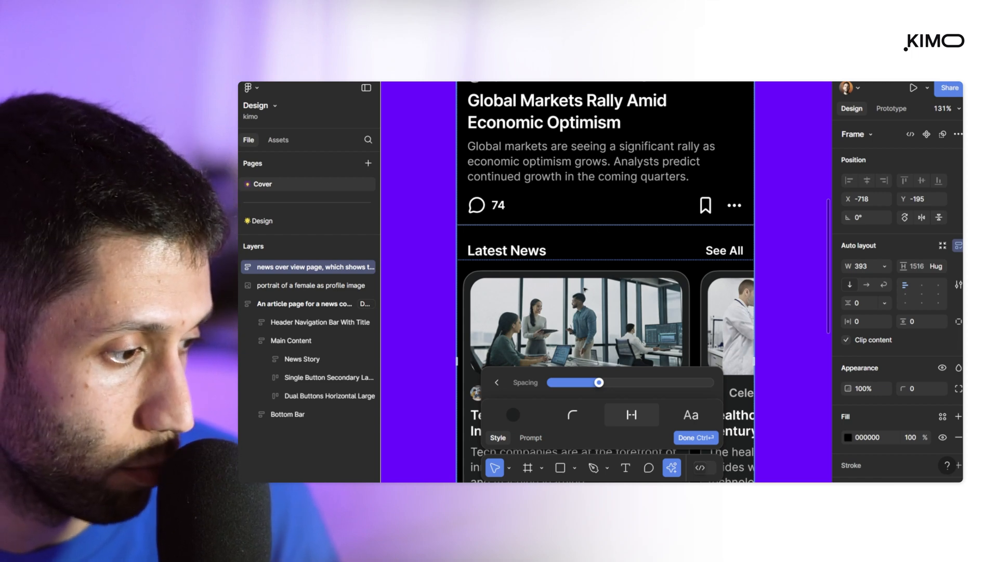
left_click(499, 384)
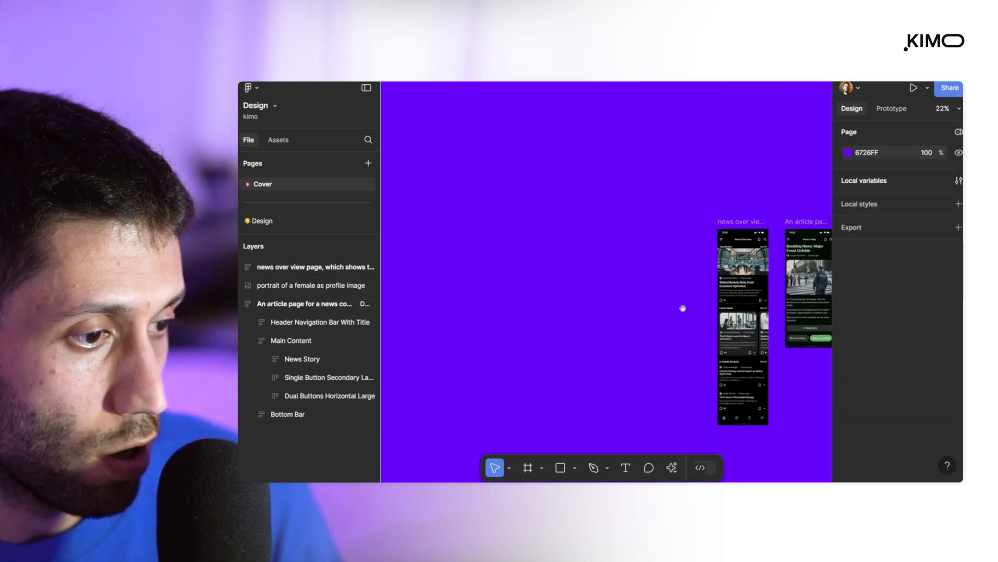
Generate a First Draft page with Basic app from the prompt "A landing page for a news website wit hero section and overview of news".
left_click_drag(682, 307, 562, 303)
scroll(594, 268, "up", 3)
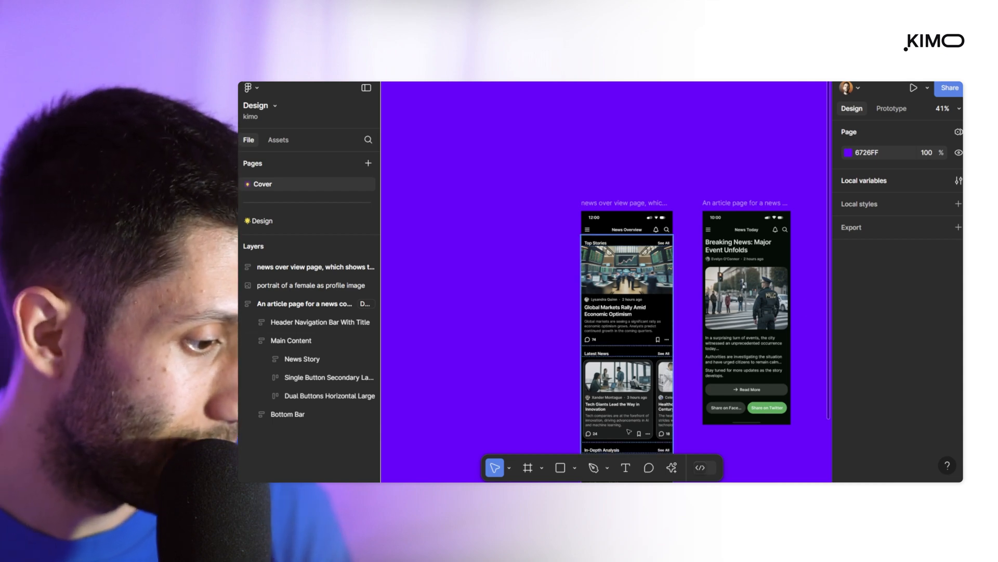
left_click(672, 468)
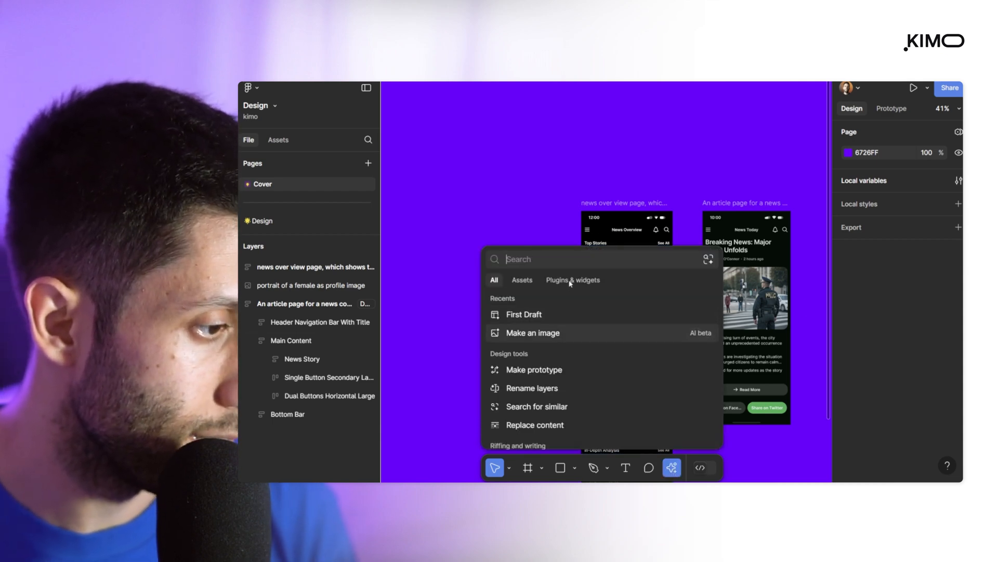
left_click(556, 315)
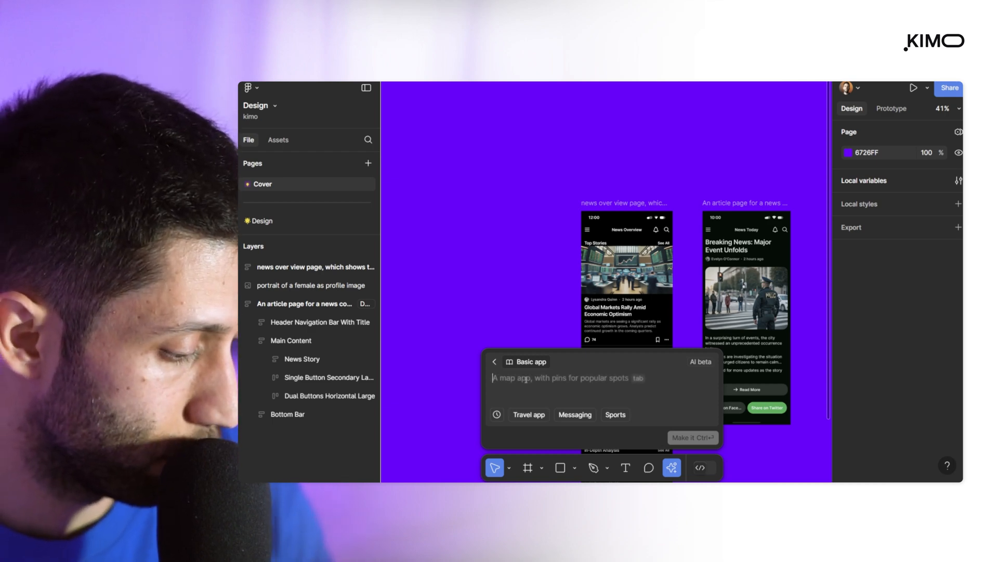
type("A landing page for a news website")
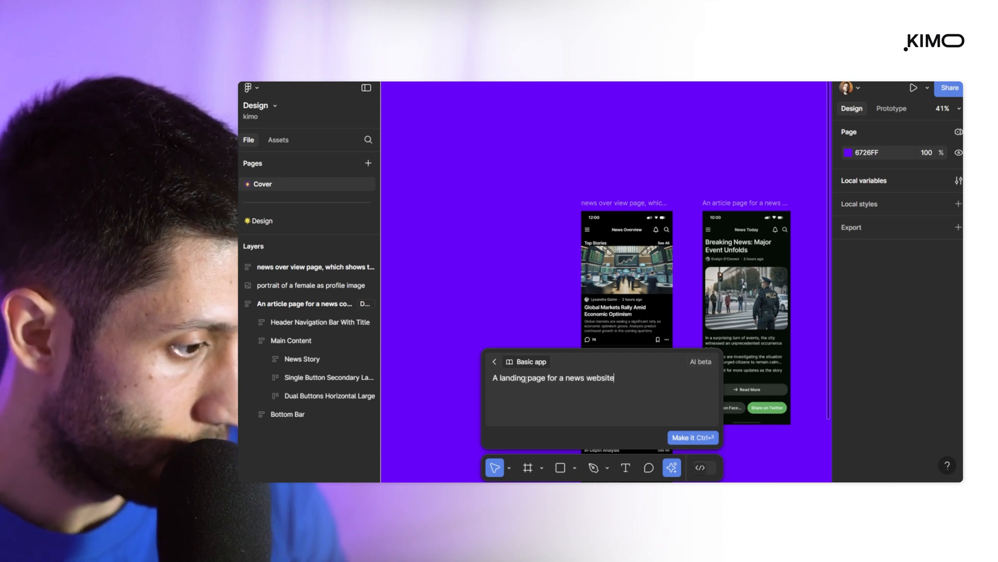
type("wit her")
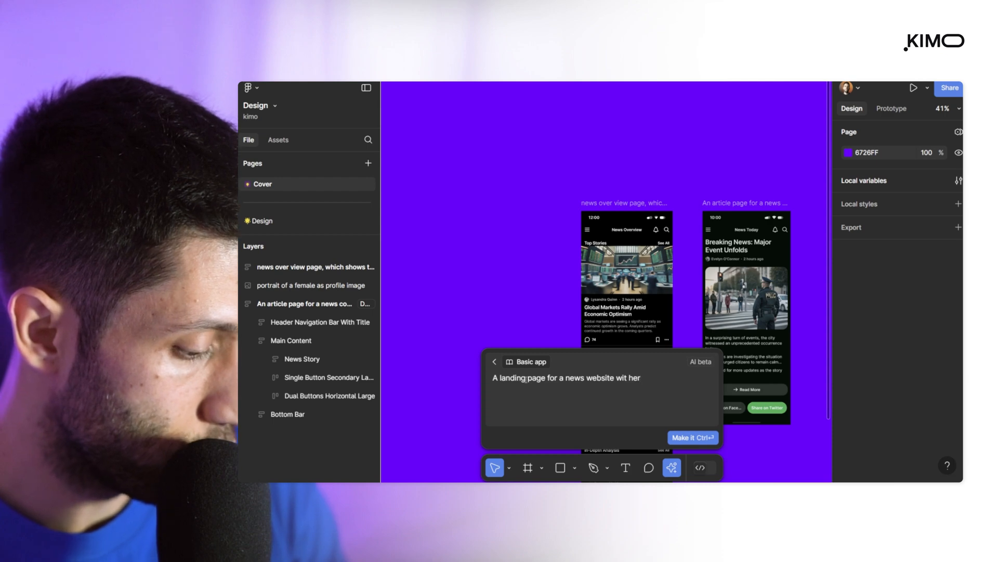
type("o section and overview of new")
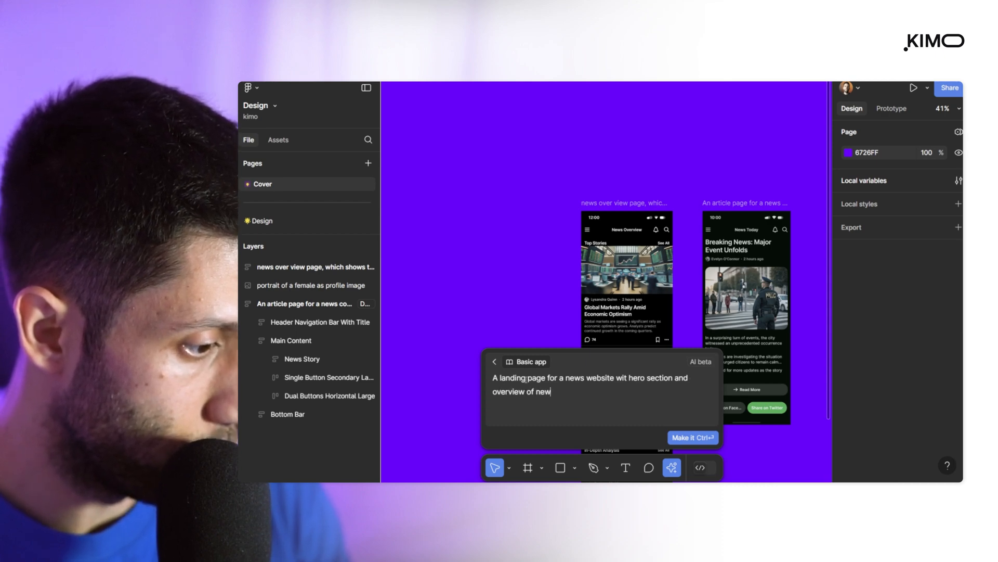
type("s")
key("Return")
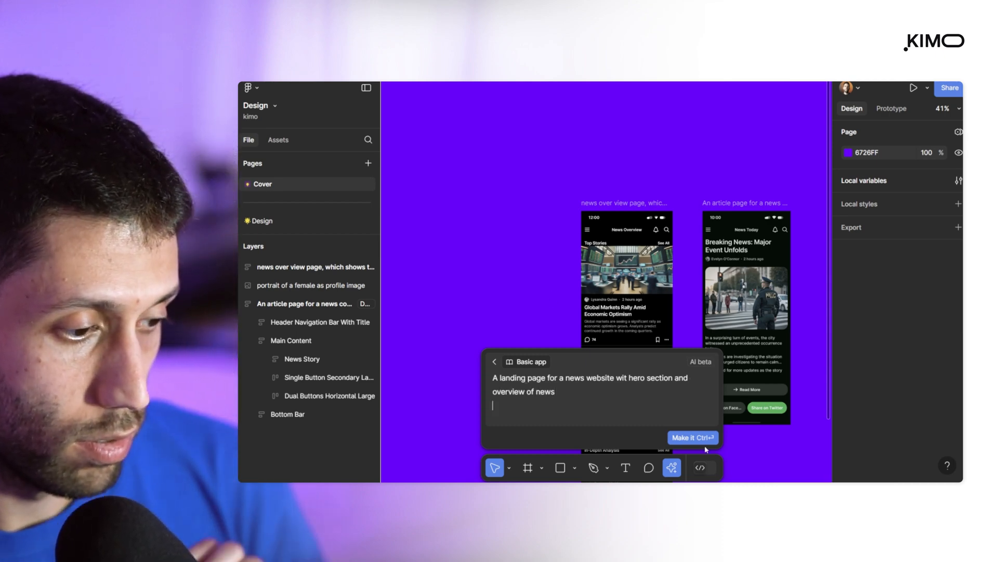
left_click(693, 438)
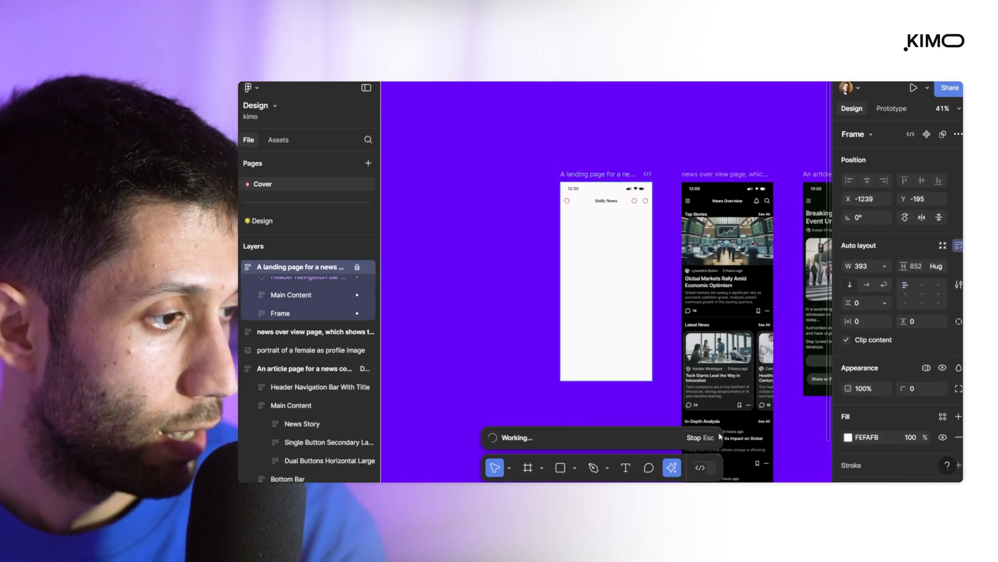
Compare the generated landing page with the two dark pages and delete the landing page.
left_click_drag(519, 369, 445, 210)
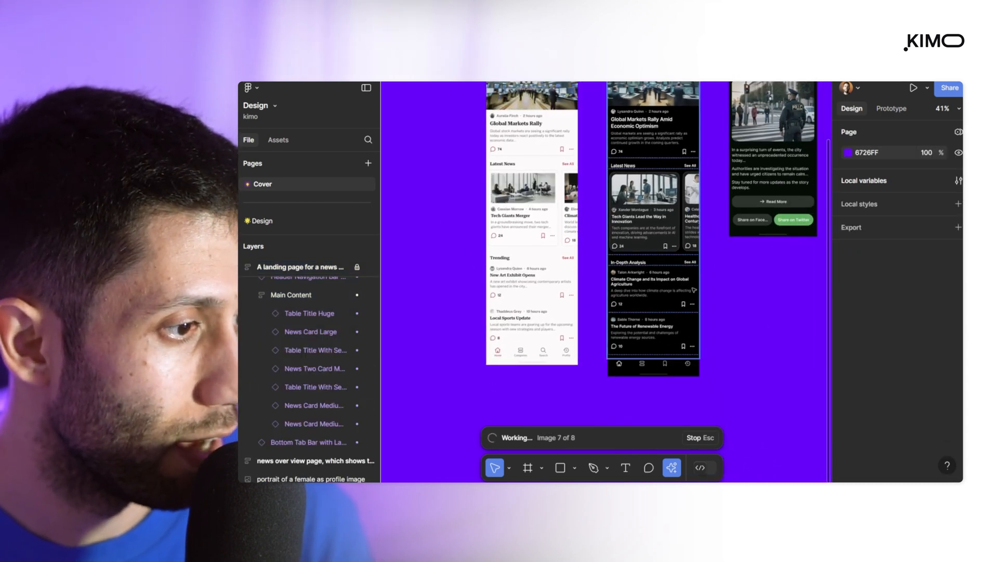
scroll(694, 290, "up", 4)
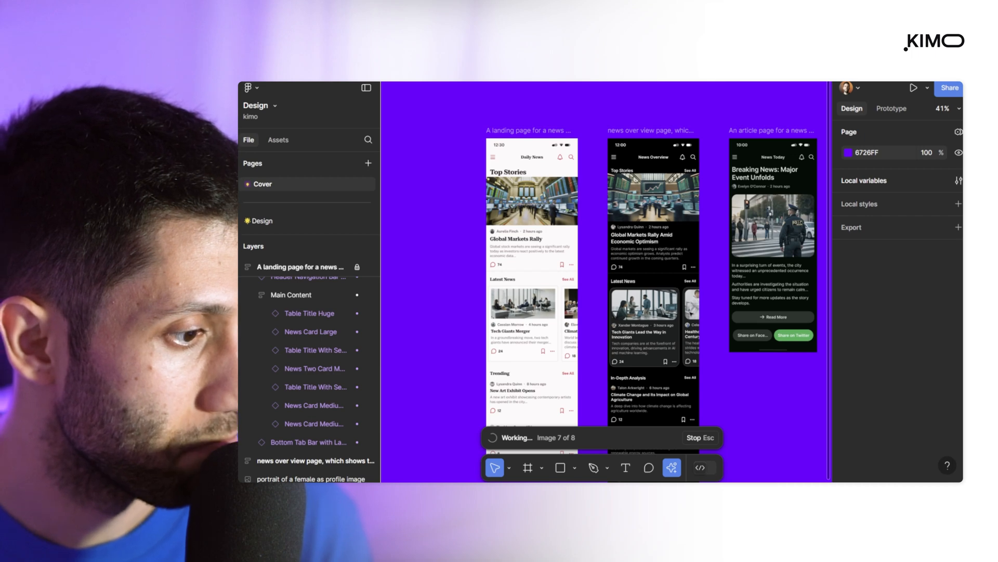
scroll(692, 317, "down", 6)
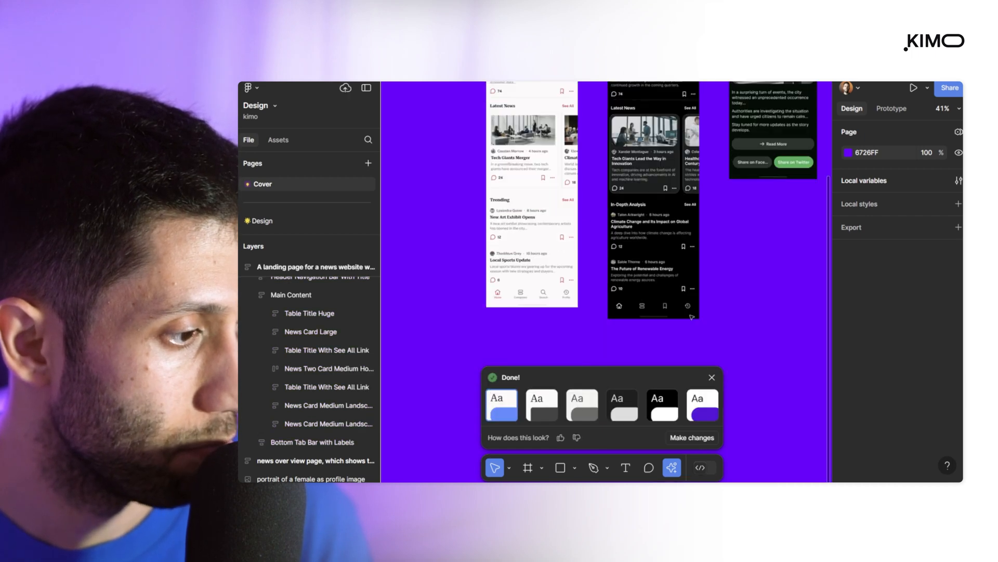
scroll(649, 318, "up", 3)
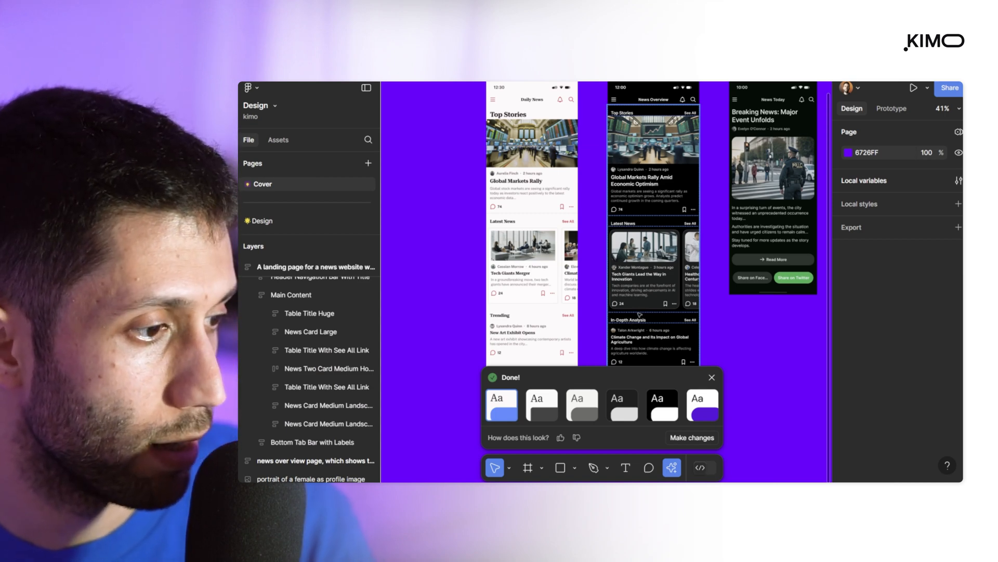
scroll(650, 271, "up", 2)
left_click(542, 194)
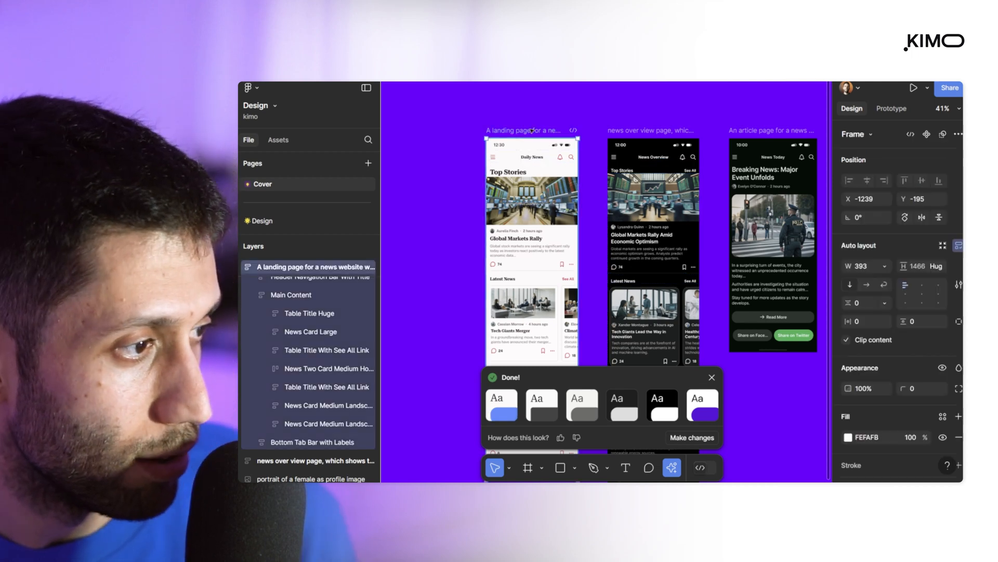
key("Delete")
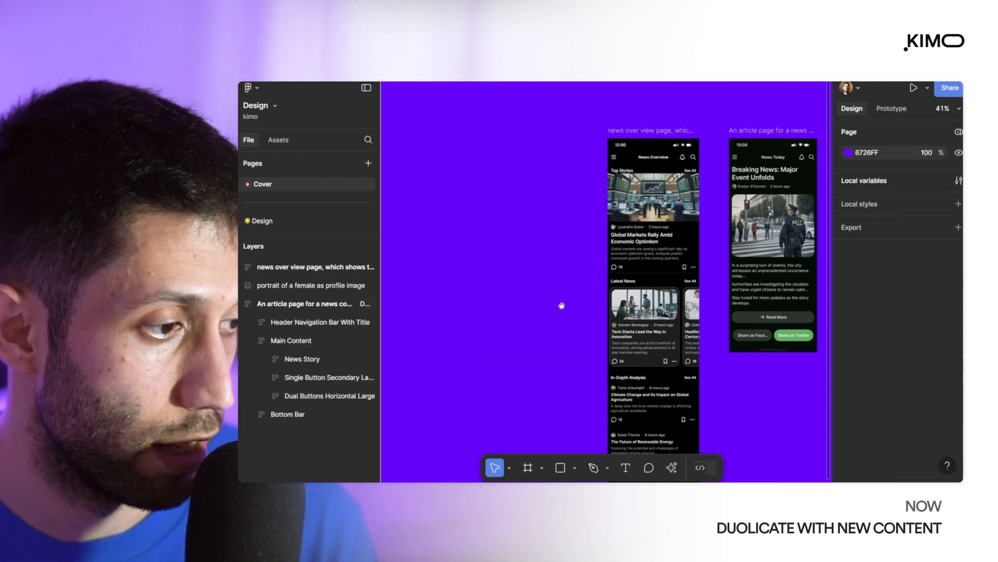
Extend the Main Content list of the news overview page by one card, using Duplicate, with new content.
left_click_drag(559, 306, 497, 177)
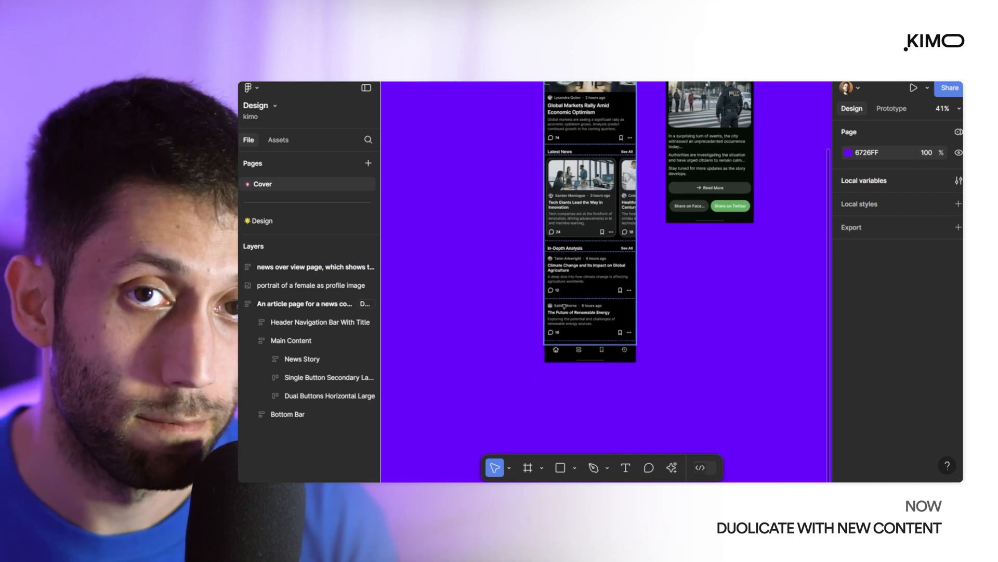
double_click(582, 306)
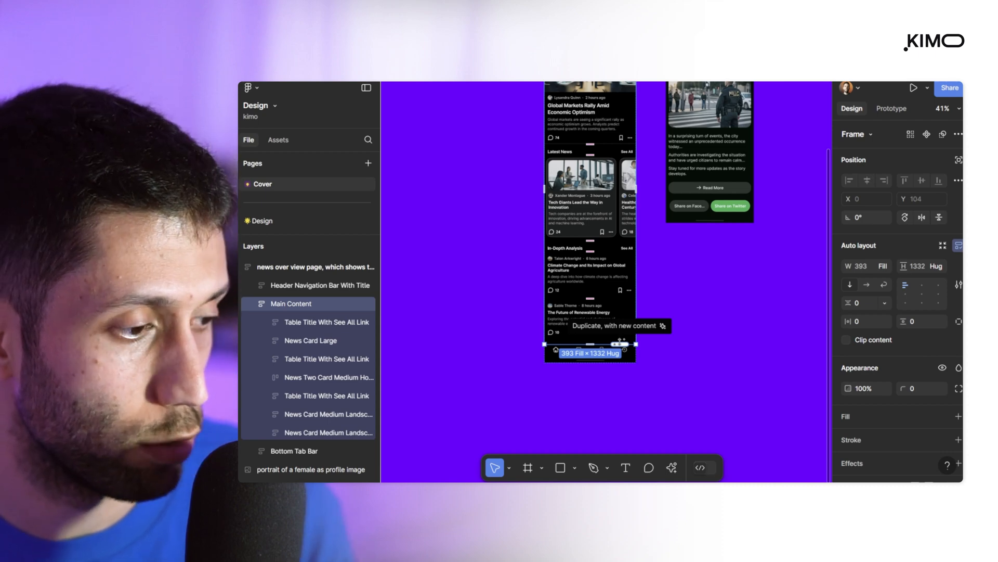
scroll(620, 340, "up", 2)
scroll(622, 364, "up", 3)
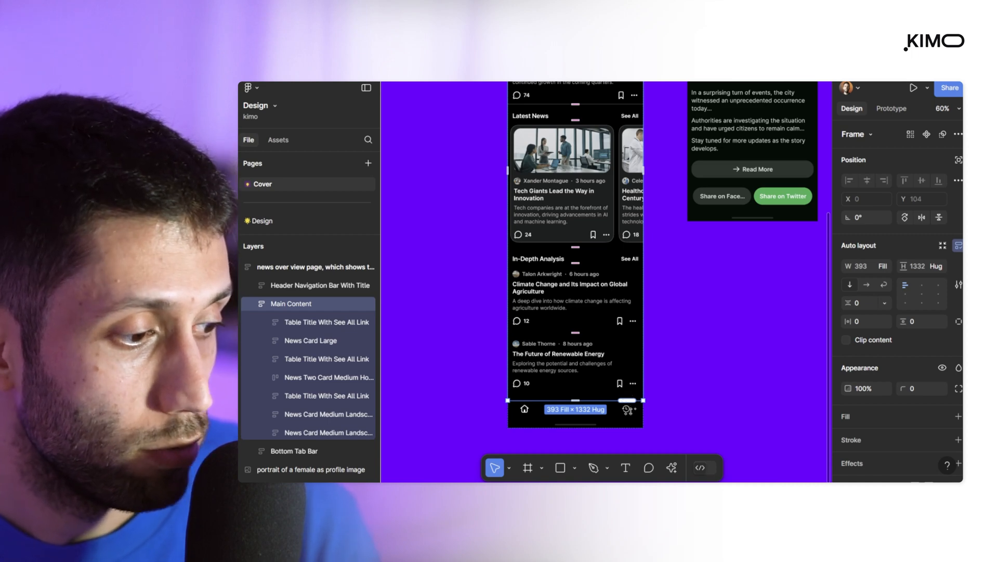
left_click_drag(634, 439, 634, 450)
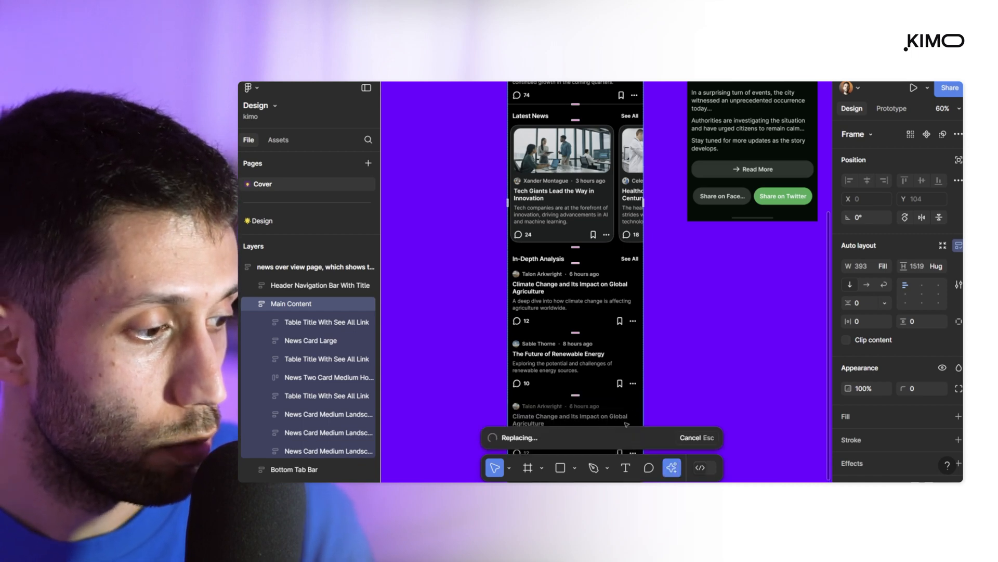
scroll(608, 372, "down", 3)
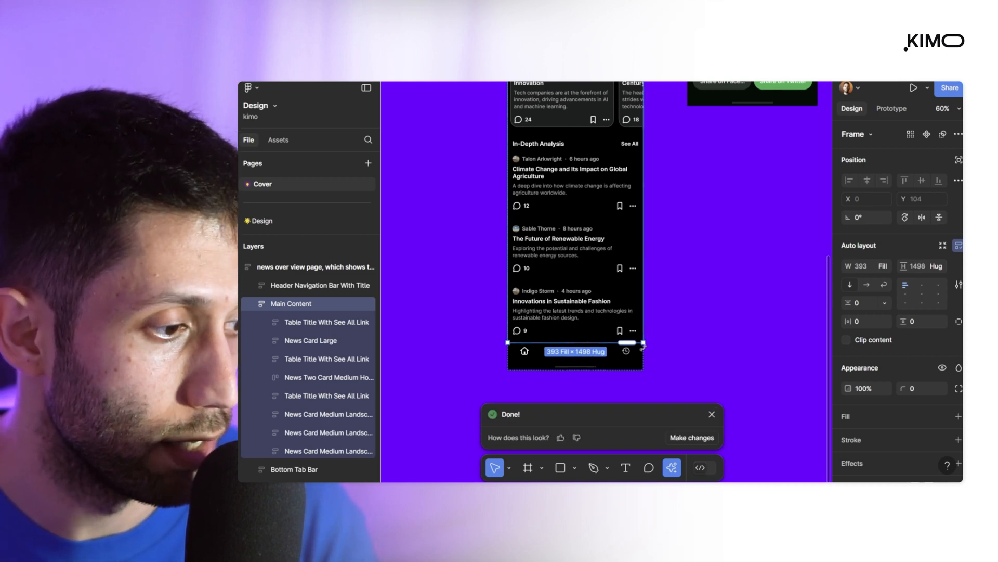
Duplicate further news cards with new content at the end of the Main Content list, first one and then three more.
left_click_drag(631, 374, 630, 427)
scroll(645, 380, "down", 3)
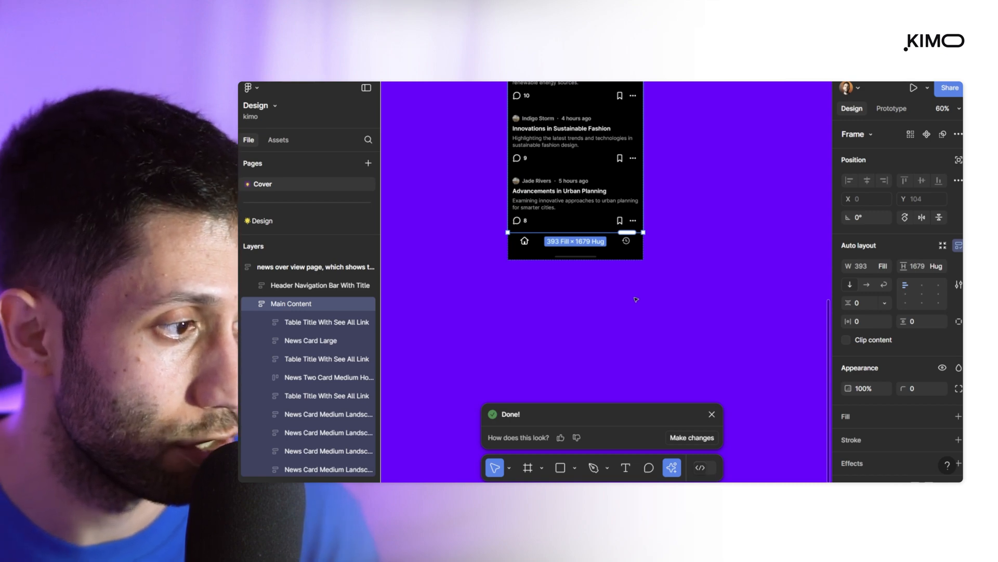
left_click_drag(629, 235, 631, 408)
scroll(632, 395, "down", 3)
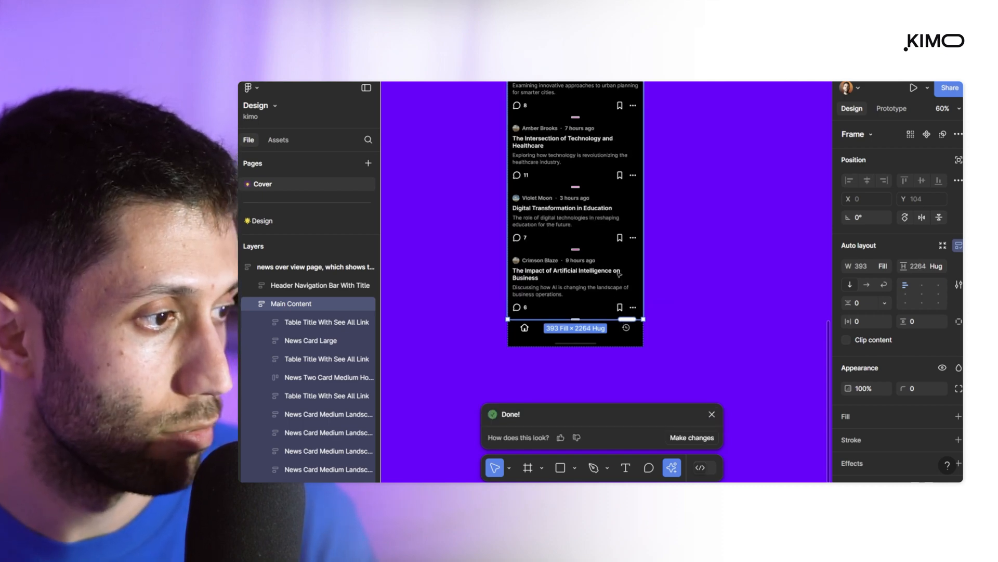
Rewrite the first In-Depth Analysis news card on climate change with the AI prompt "Make this shorter".
scroll(567, 209, "up", 5)
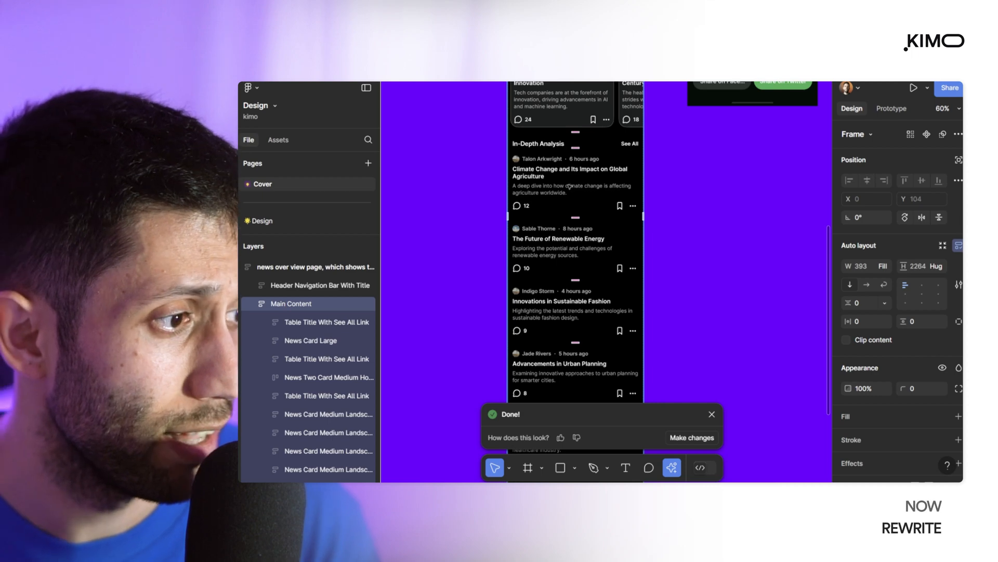
left_click(570, 186)
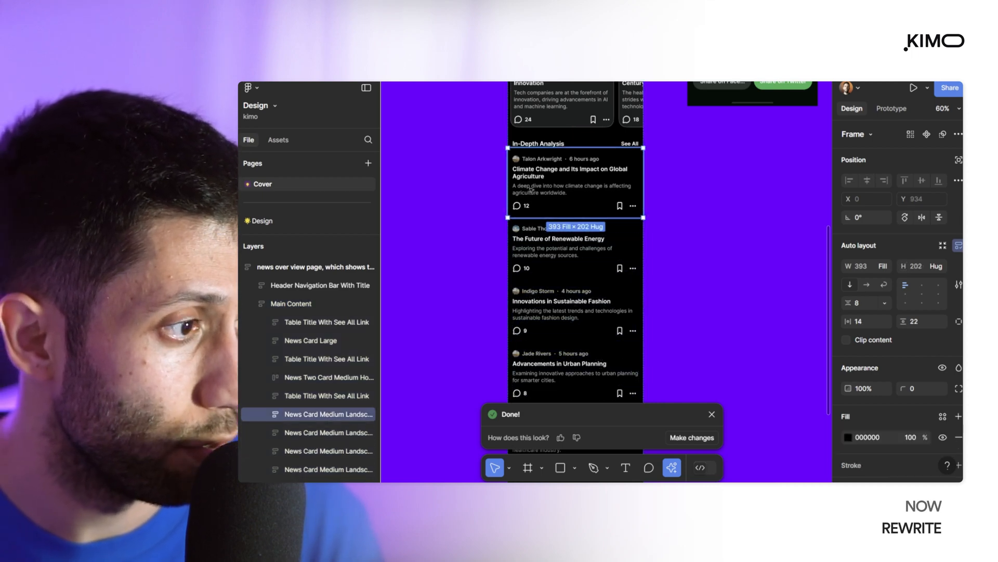
right_click(550, 175)
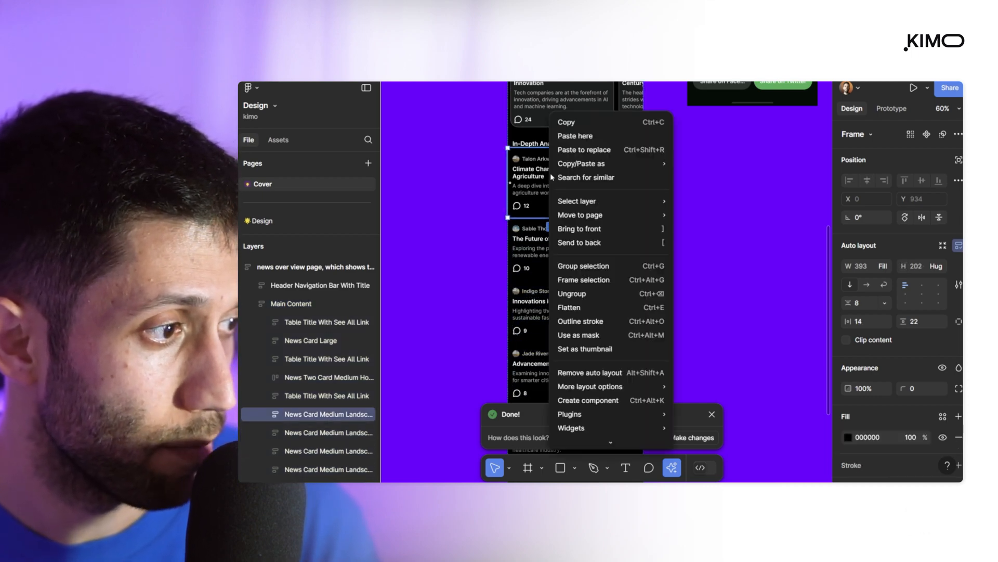
key("Escape")
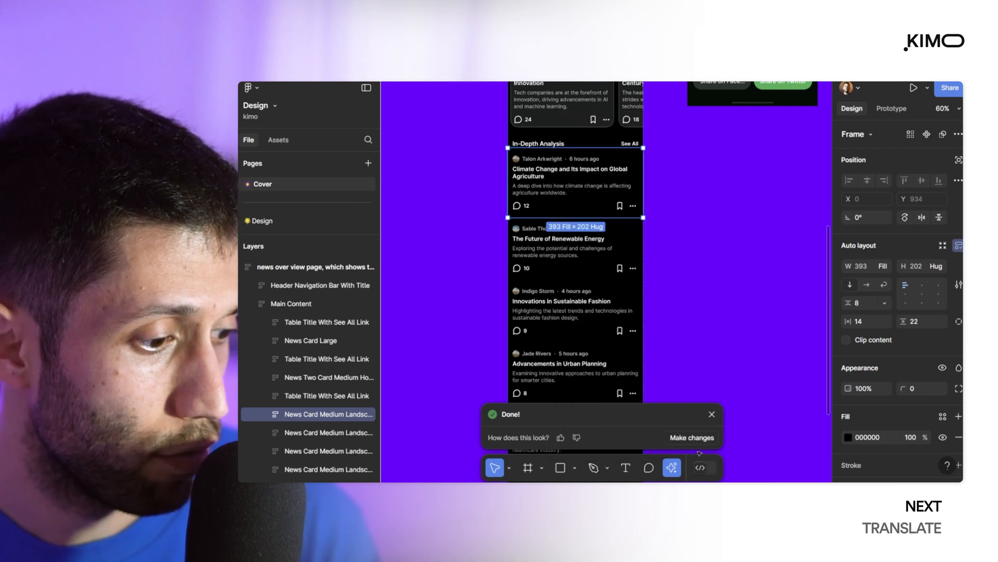
left_click(673, 467)
left_click(675, 468)
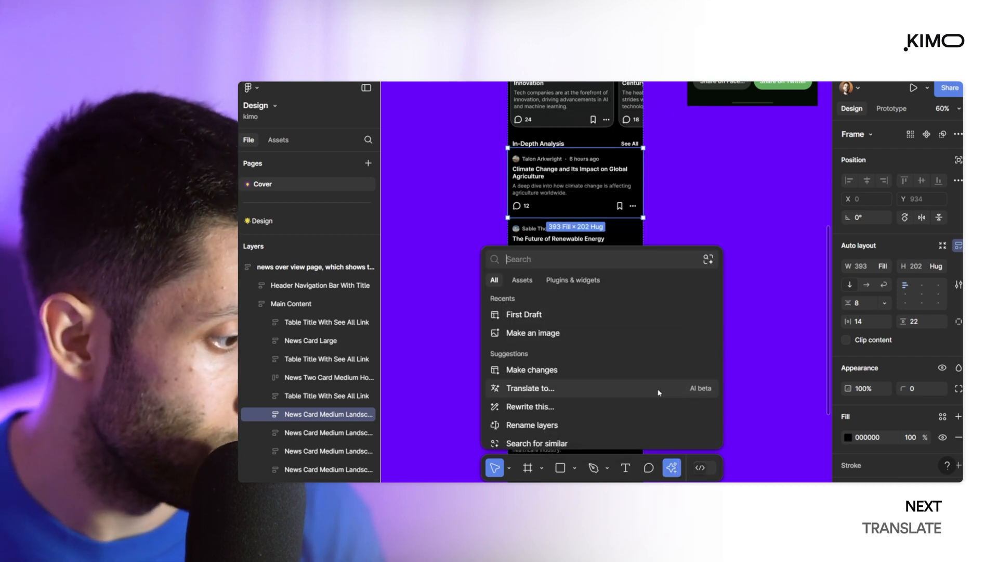
left_click(564, 407)
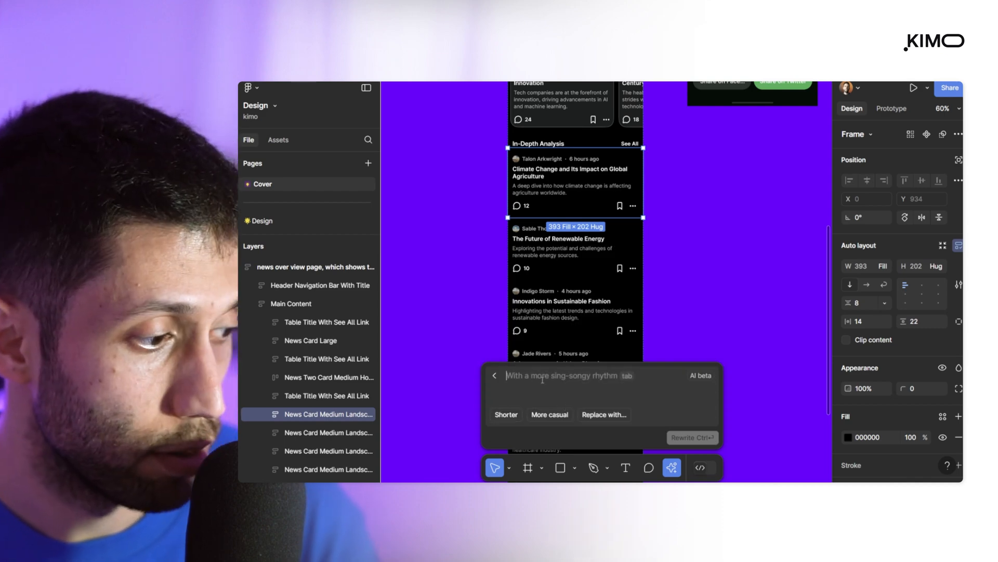
left_click(516, 417)
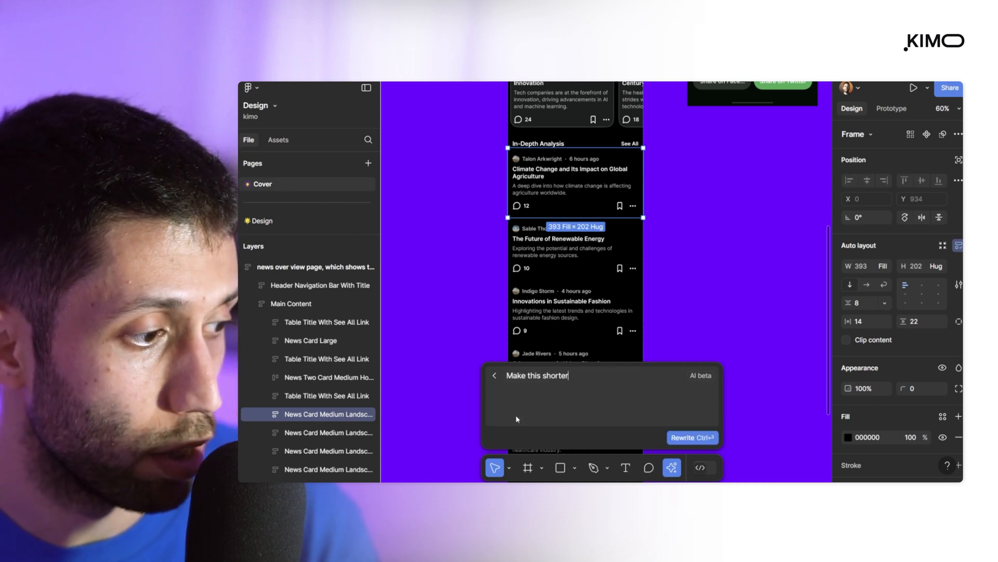
key("ctrl+Return")
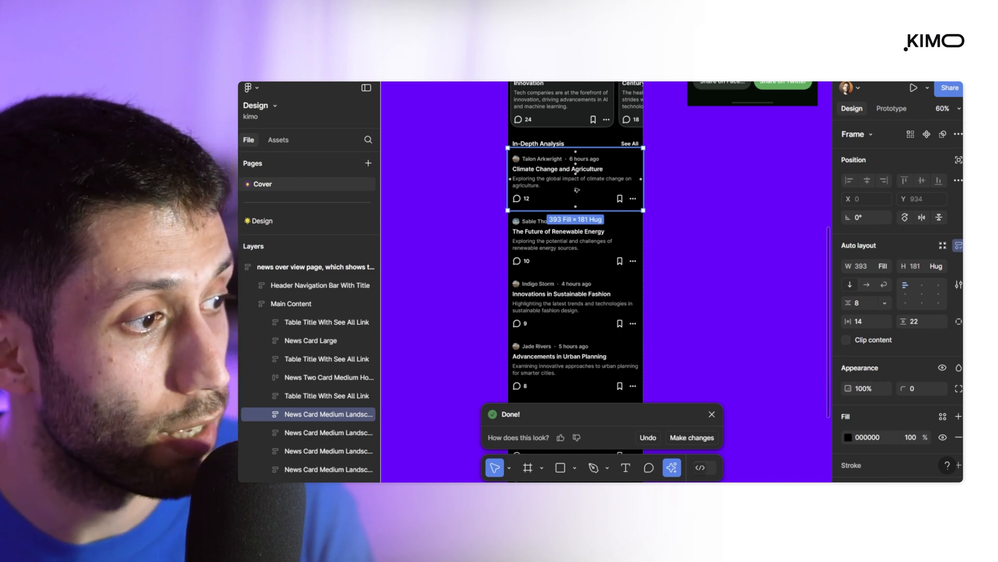
scroll(577, 266, "up", 3)
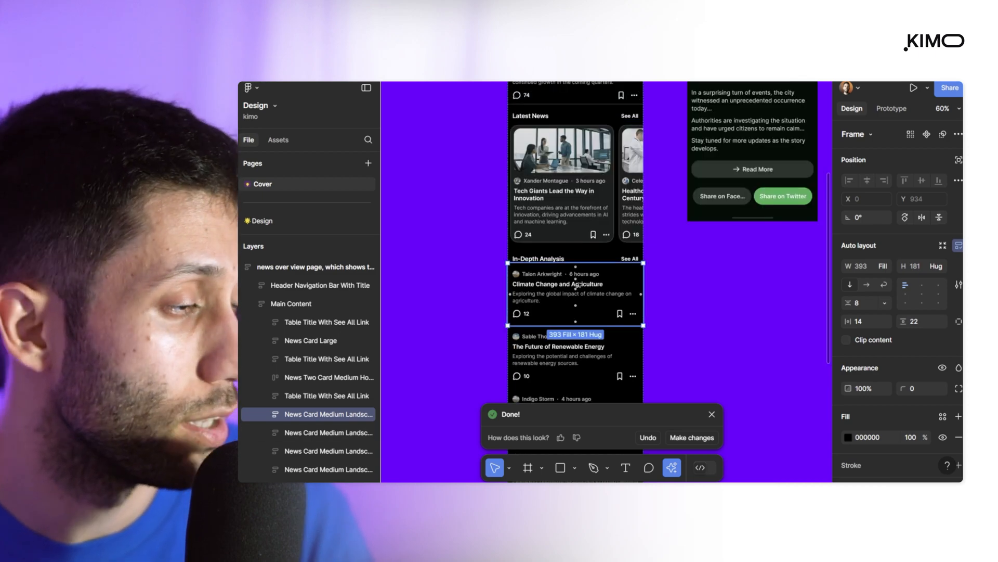
scroll(571, 279, "up", 4)
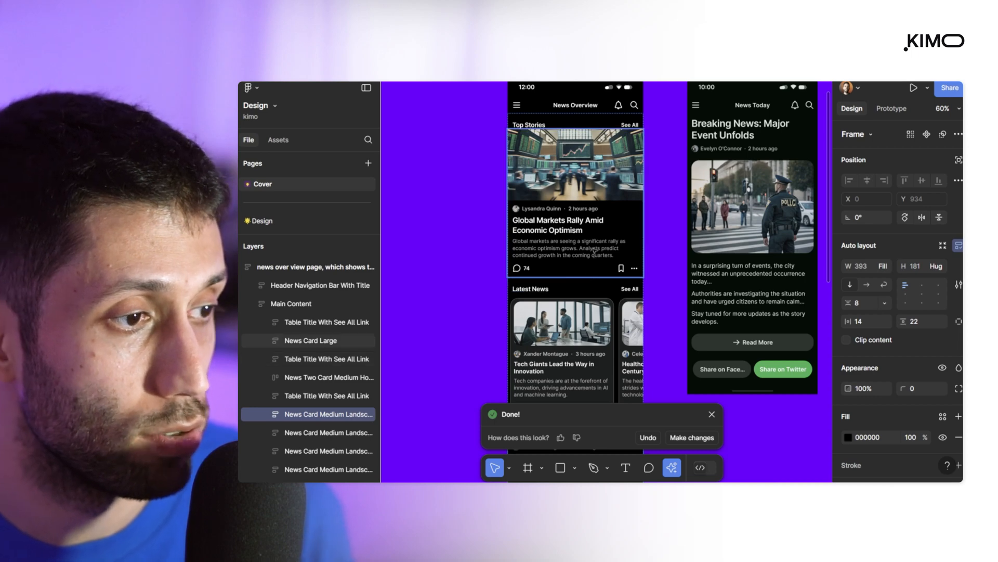
scroll(617, 226, "down", 5)
left_click(668, 282)
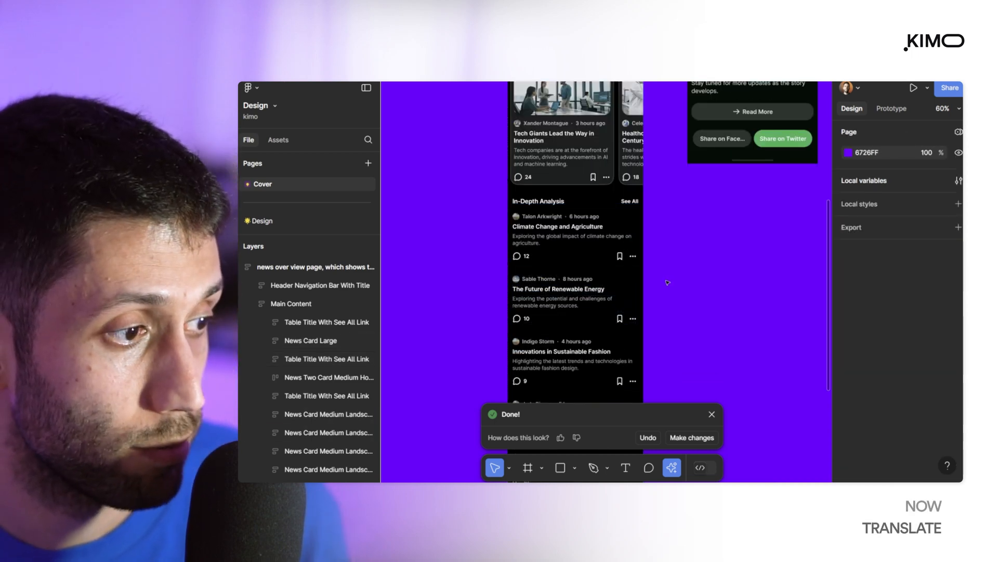
Translate the whole news overview page to German with the AI translation and review the translated sections.
scroll(668, 283, "up", 6)
left_click(576, 213)
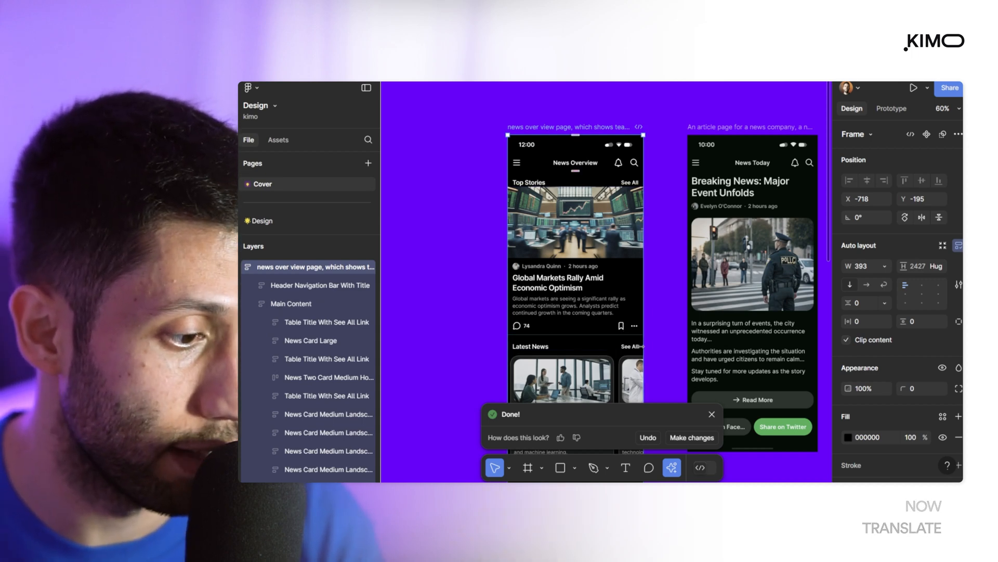
left_click(711, 415)
left_click(672, 468)
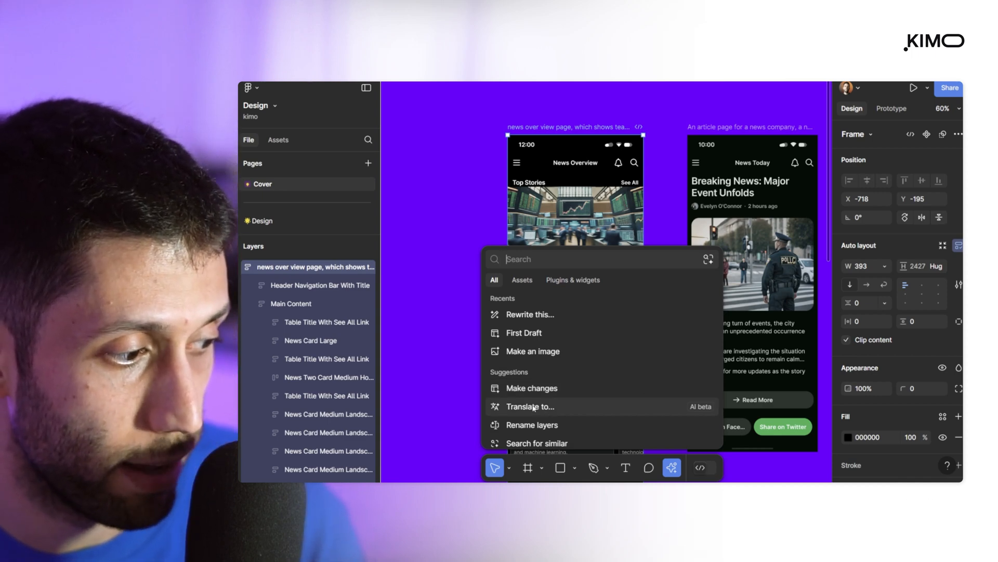
left_click(534, 408)
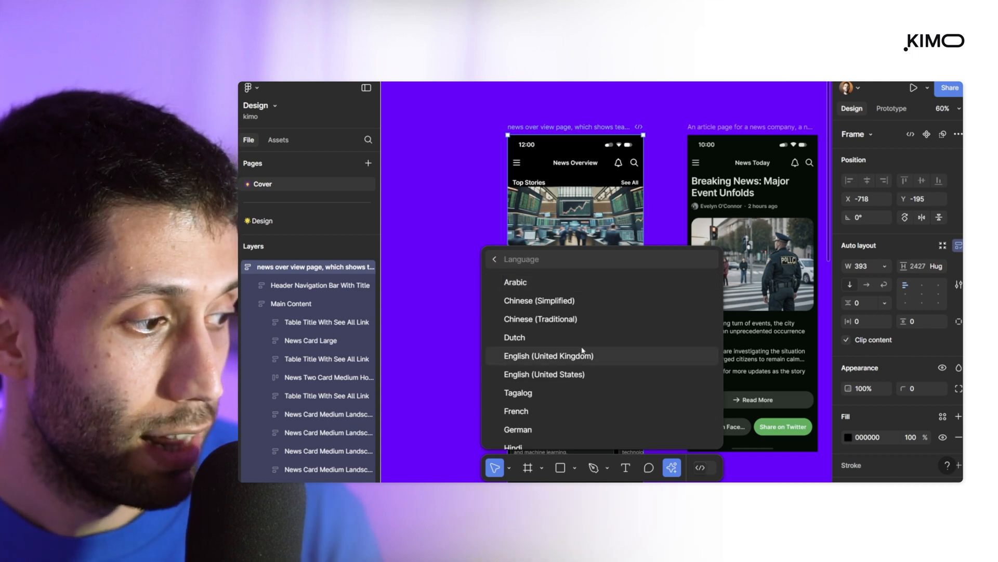
scroll(563, 333, "down", 3)
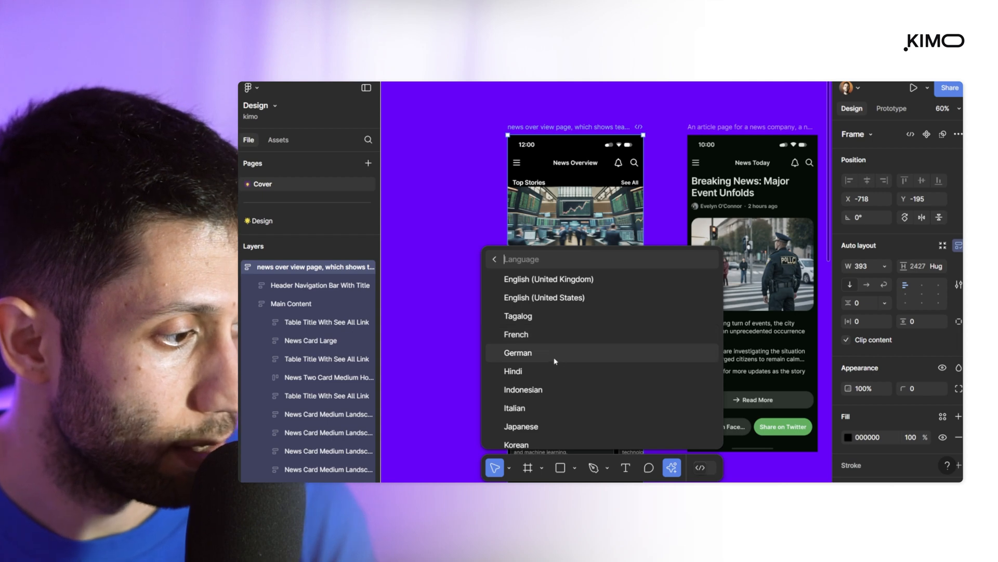
left_click(529, 357)
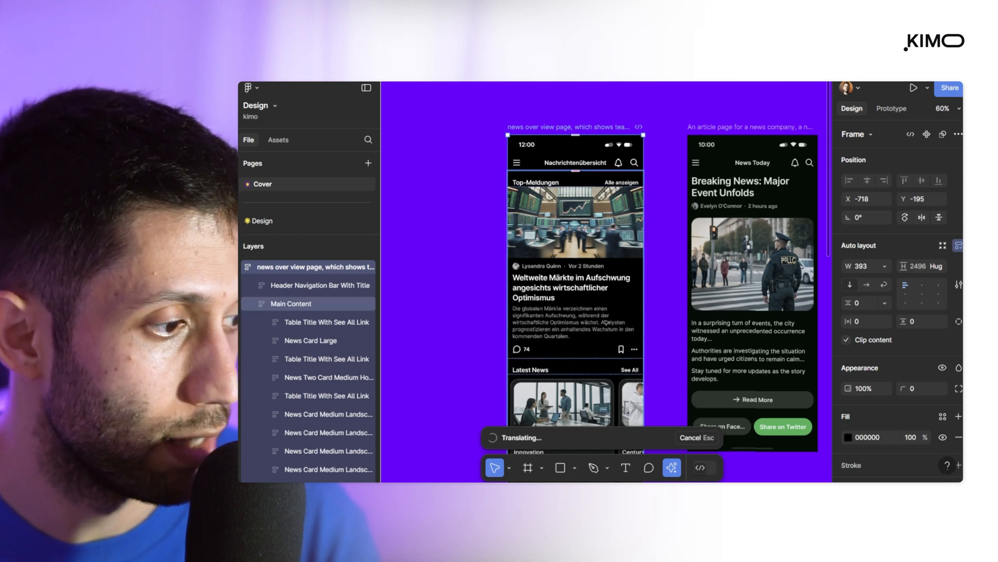
scroll(614, 320, "down", 5)
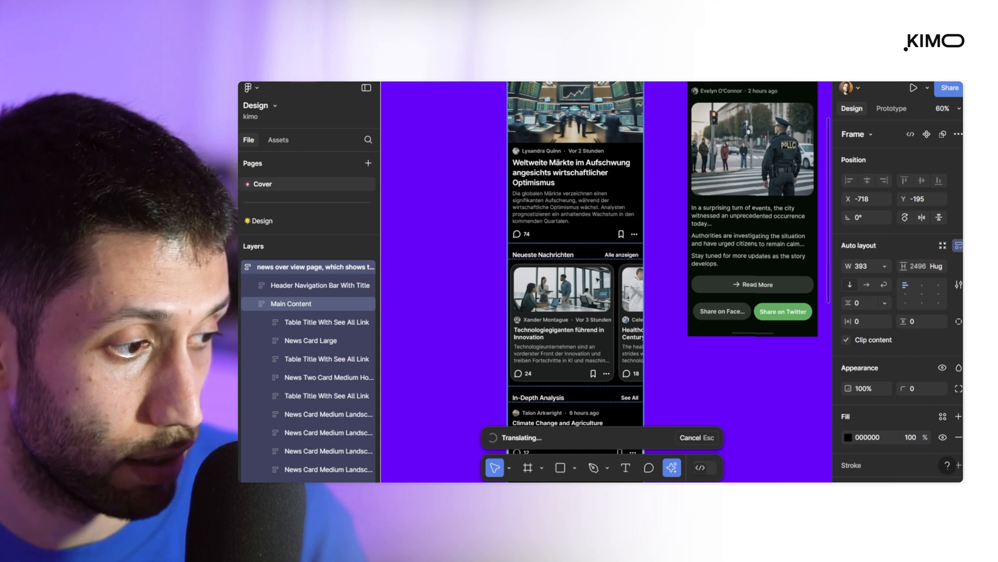
scroll(604, 281, "down", 5)
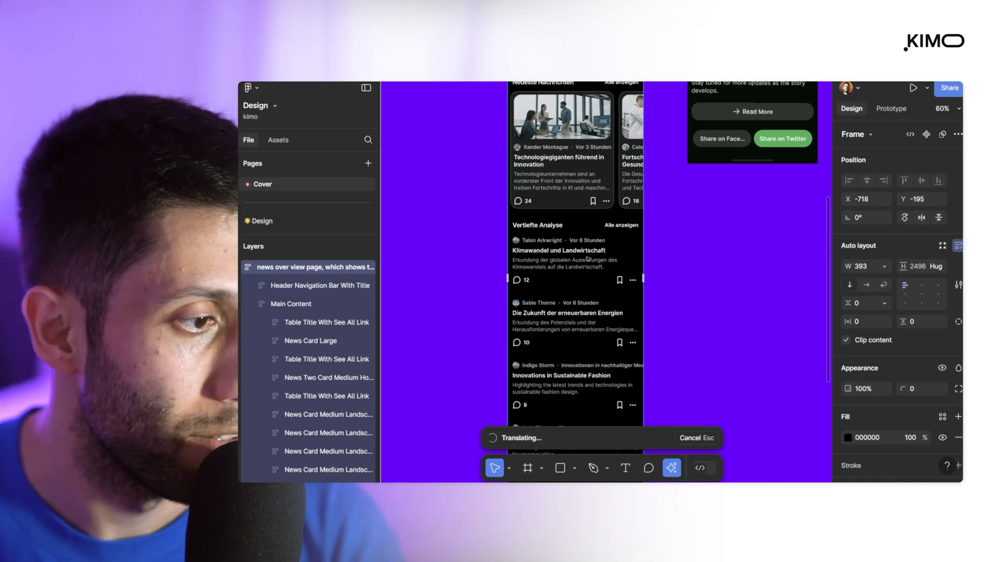
scroll(593, 340, "up", 3)
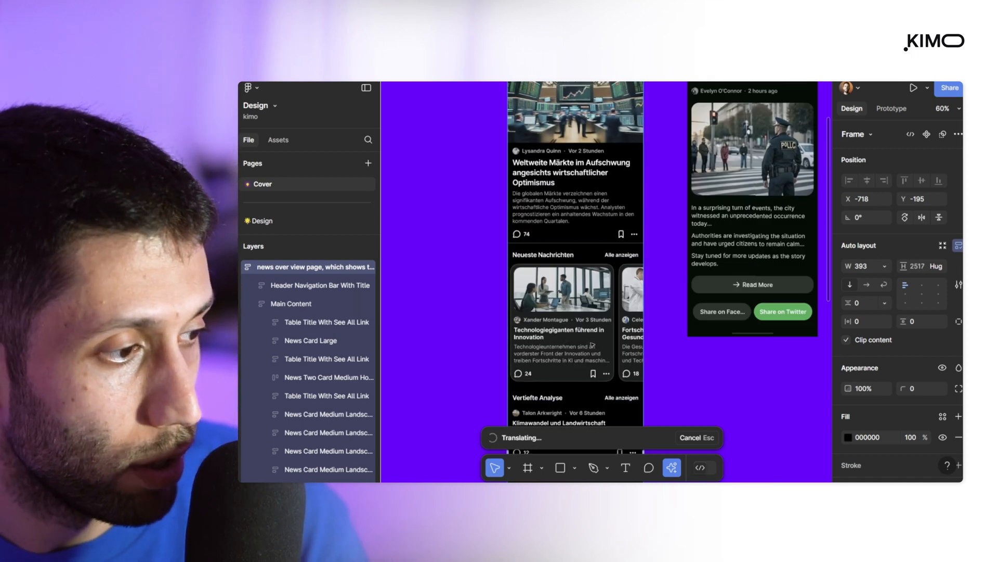
scroll(591, 341, "down", 4)
scroll(587, 353, "down", 3)
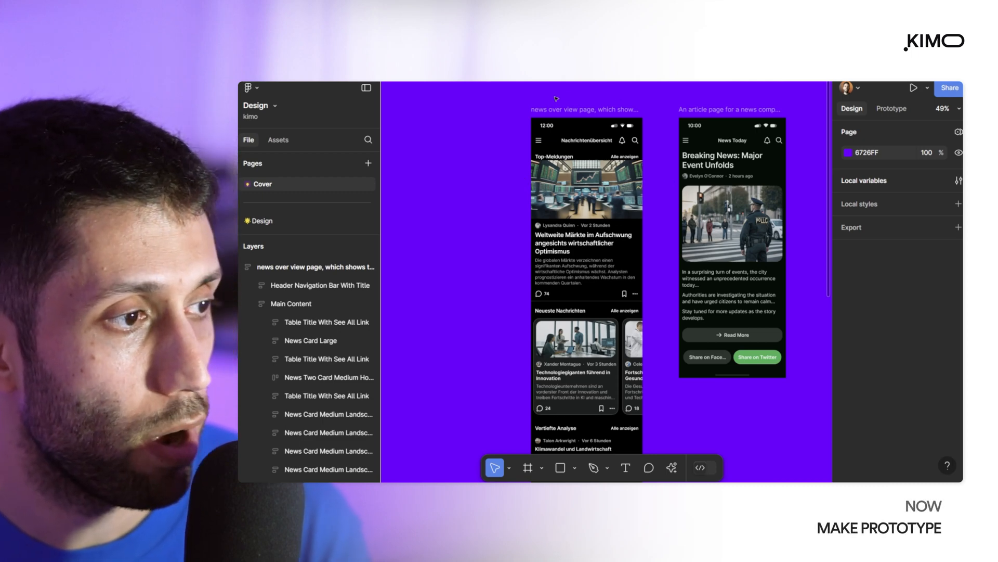
Generate a prototype from the news overview page and the article page together, using Make prototype.
left_click(600, 109)
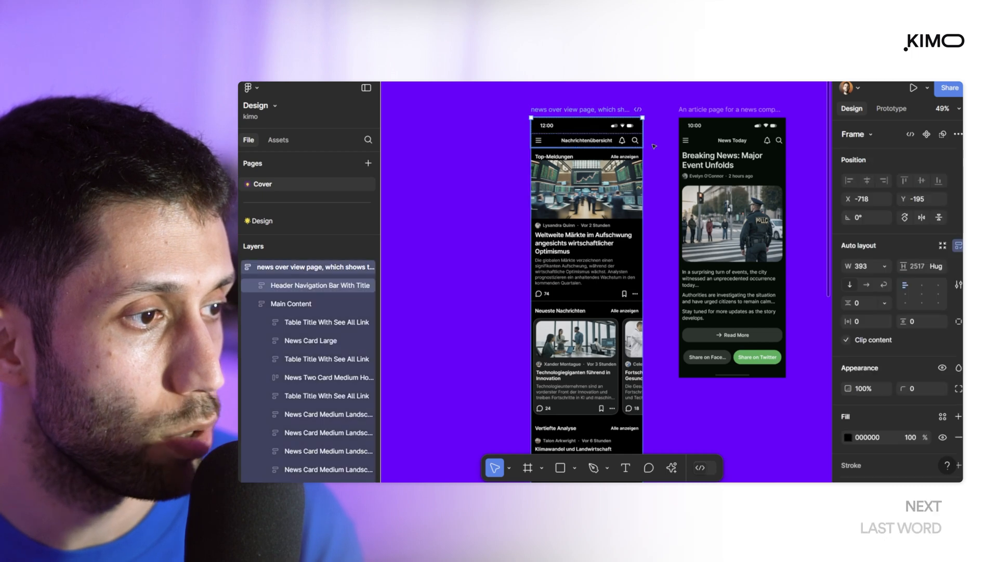
left_click(695, 106, "shift")
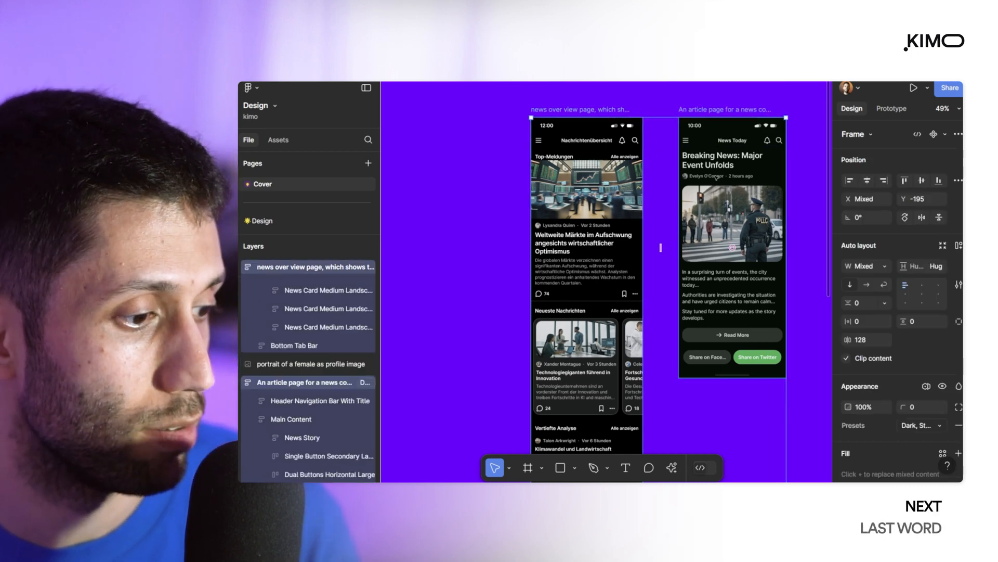
left_click(672, 467)
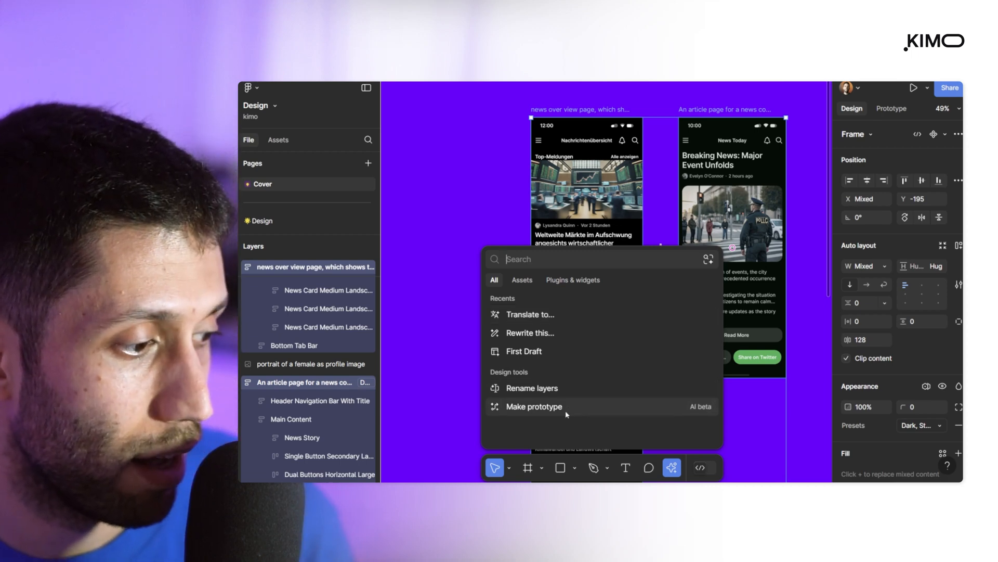
left_click(565, 411)
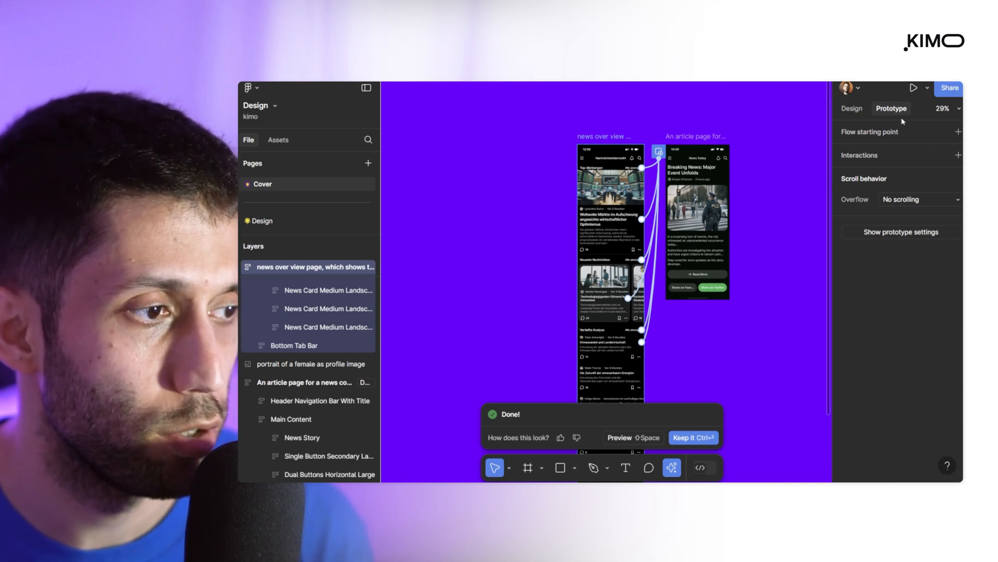
Preview the prototype, look through the overview page, follow the Top-Meldungen "Alle anzeigen" link, and close the preview.
left_click(928, 88)
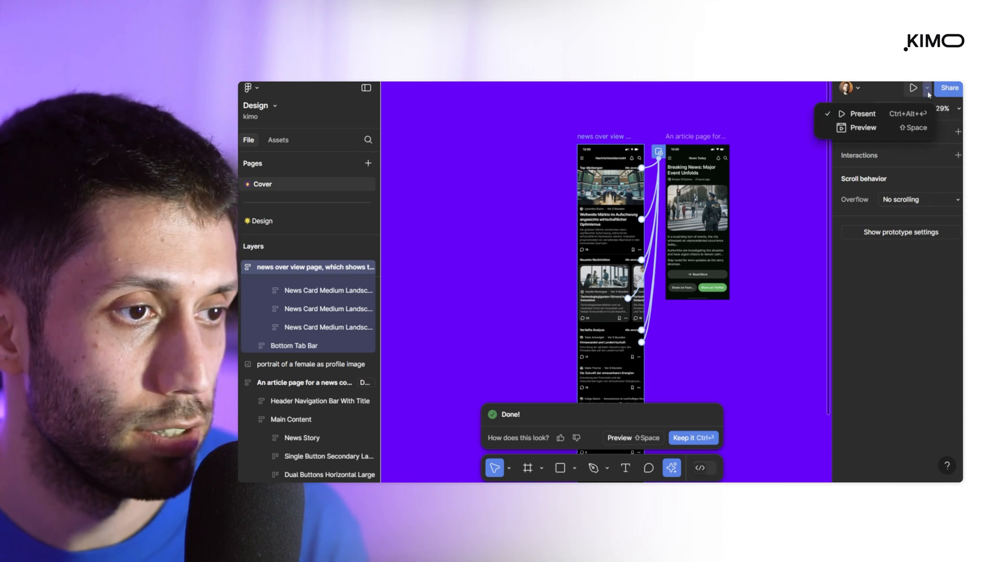
left_click(863, 127)
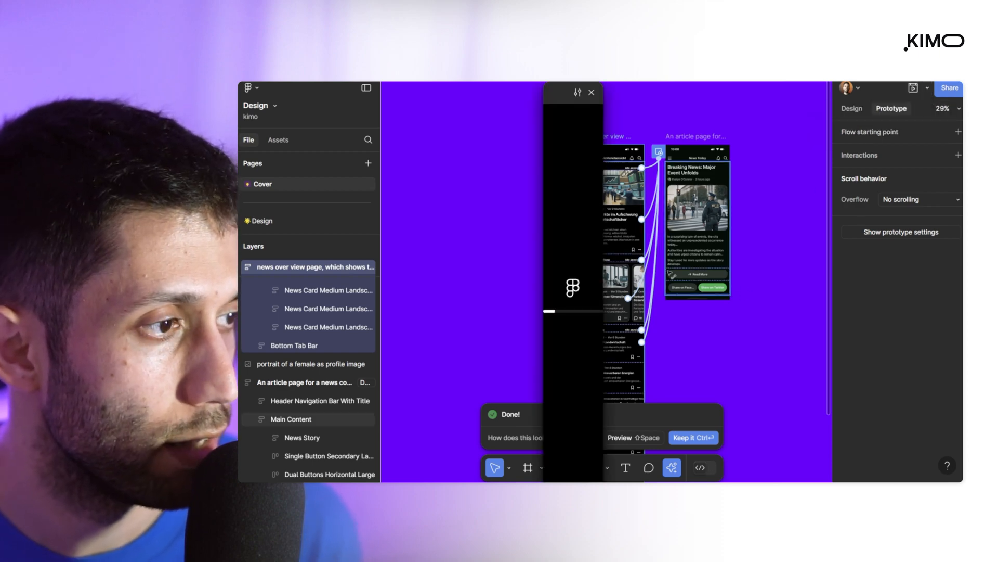
scroll(654, 347, "down", 5)
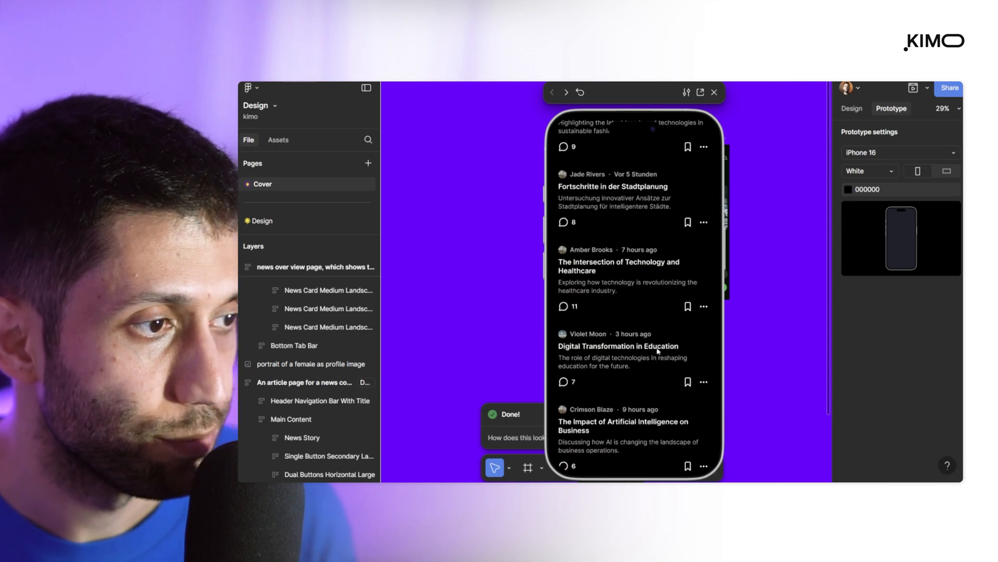
scroll(654, 347, "up", 8)
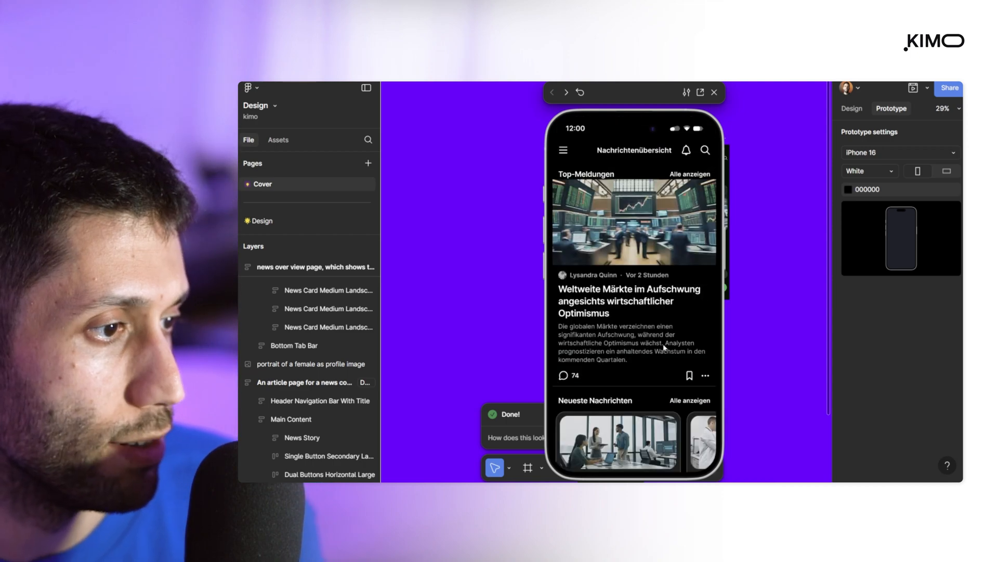
scroll(672, 326, "down", 10)
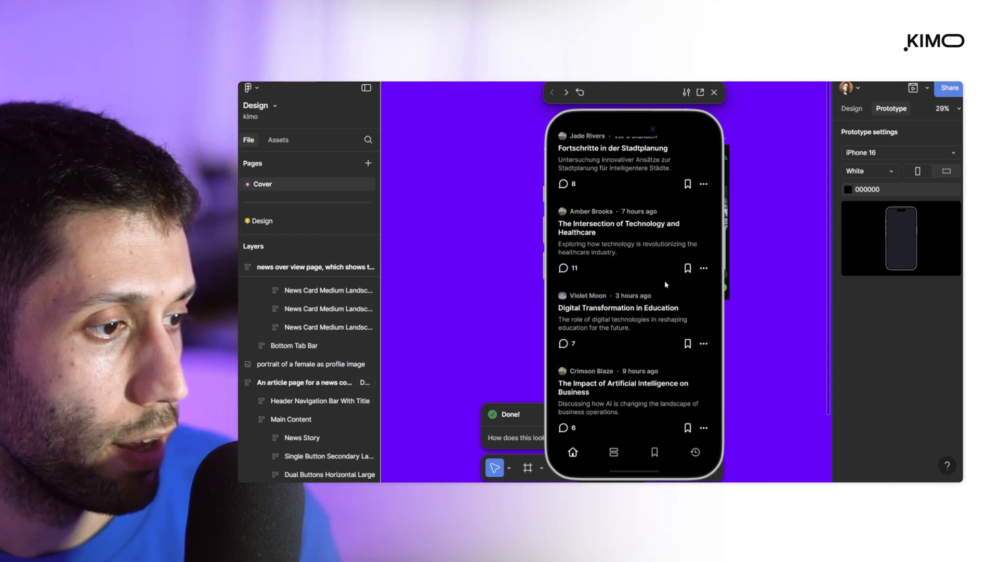
scroll(668, 293, "up", 5)
scroll(628, 221, "up", 3)
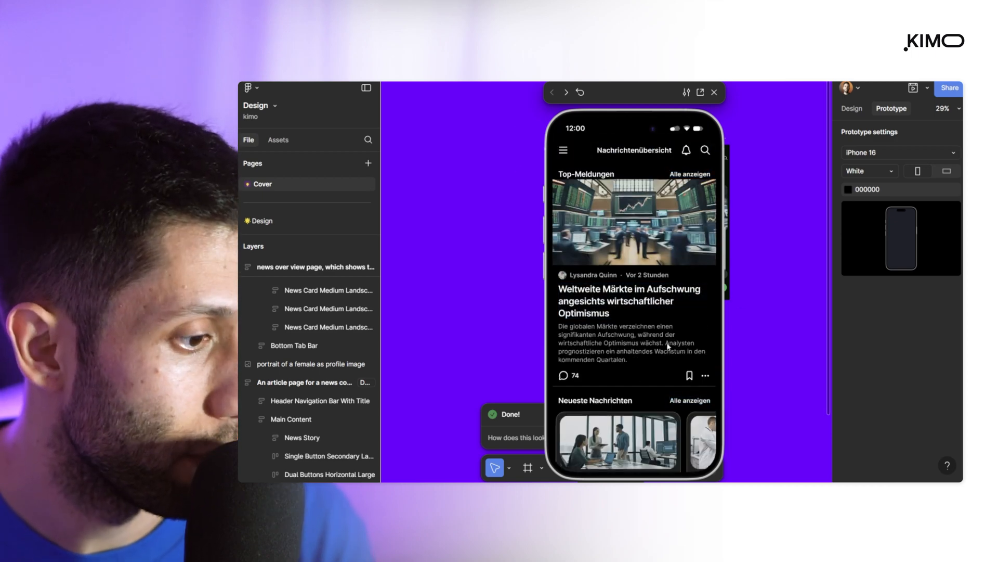
scroll(624, 291, "down", 2)
scroll(645, 268, "up", 2)
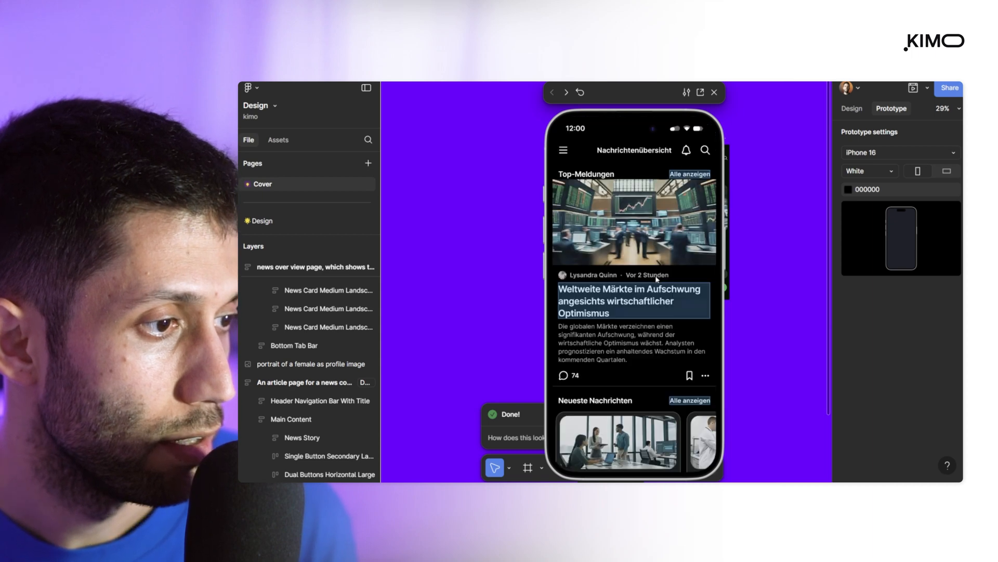
left_click(687, 180)
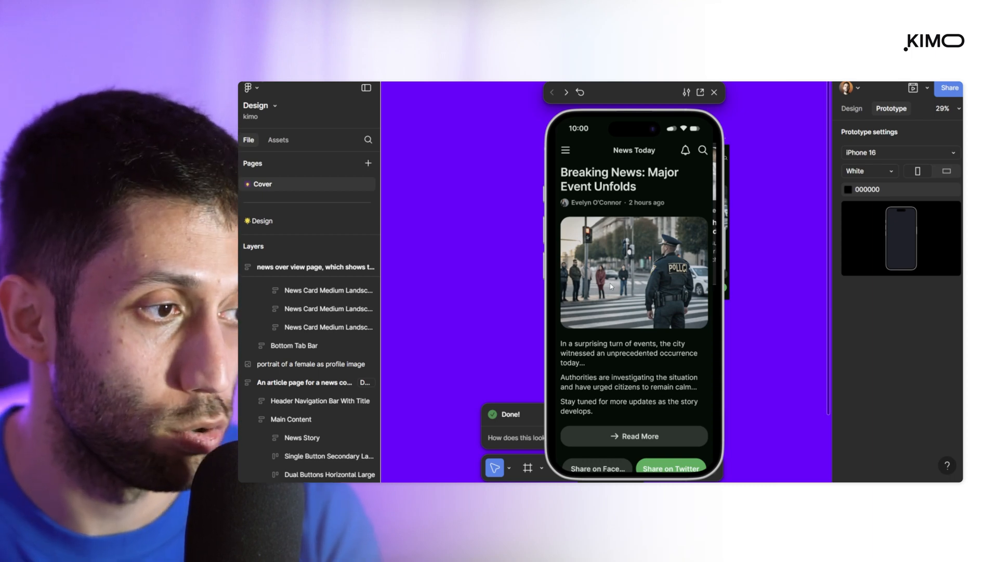
left_click(714, 92)
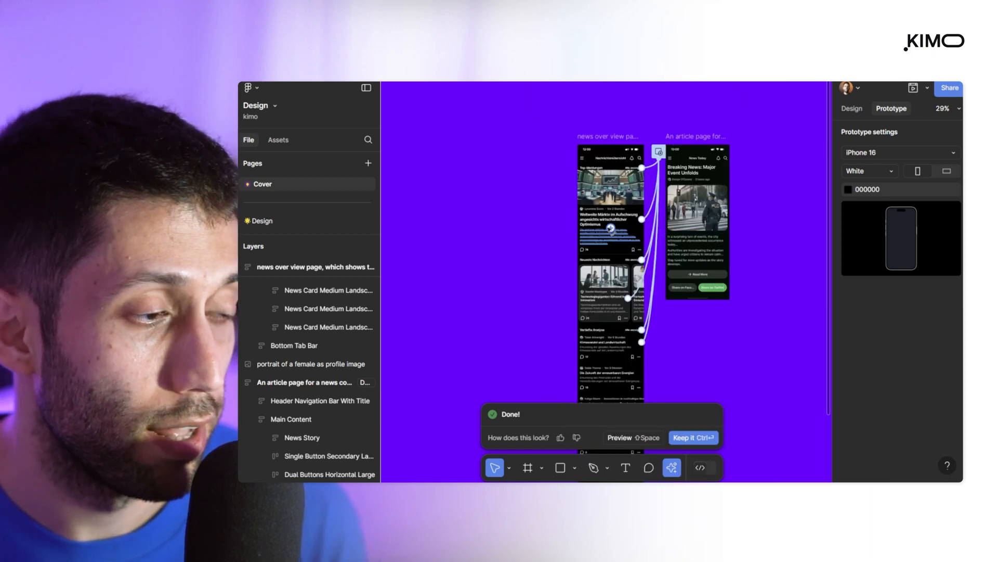
Examine which headlines and "Alle anzeigen" links on the overview page are connected to the article page.
scroll(618, 239, "up", 5)
scroll(717, 273, "down", 3)
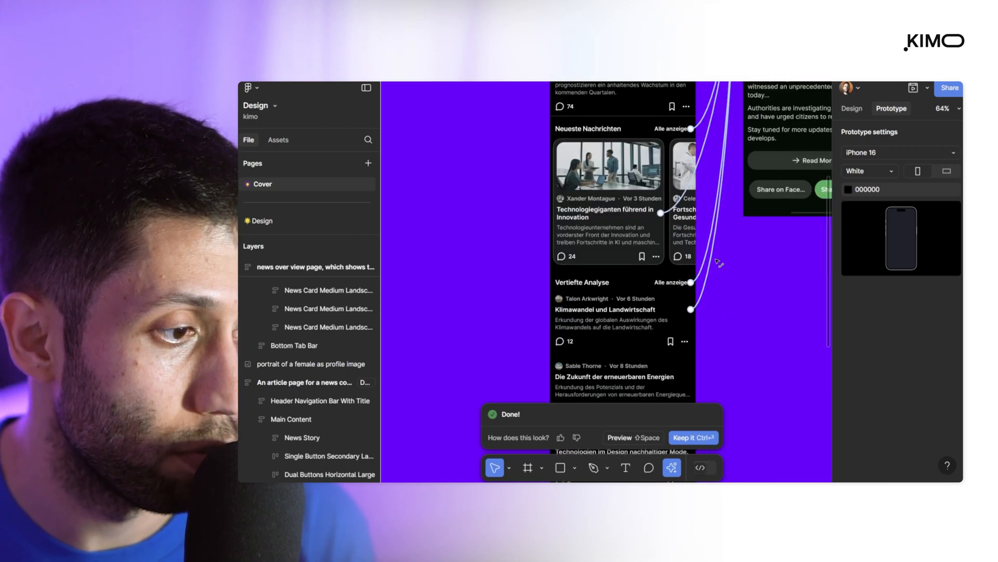
scroll(714, 277, "up", 4)
scroll(712, 279, "down", 3)
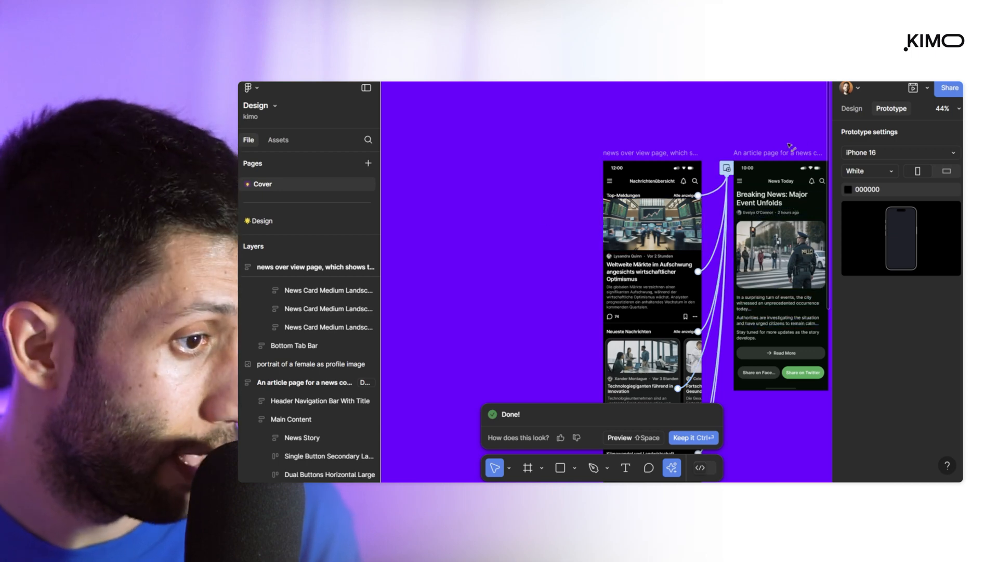
scroll(761, 266, "down", 3)
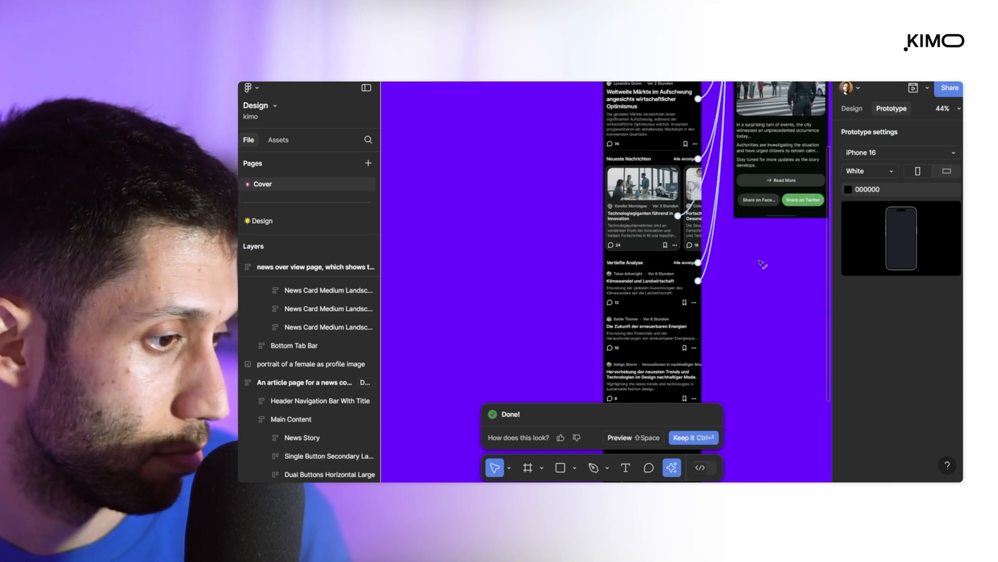
scroll(658, 281, "up", 2)
scroll(660, 281, "up", 5)
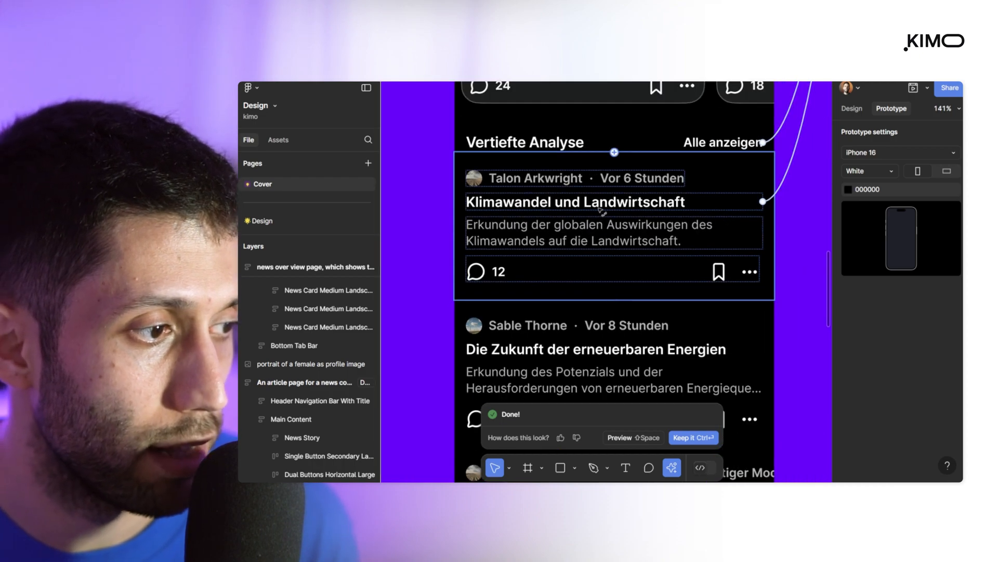
scroll(606, 219, "up", 4)
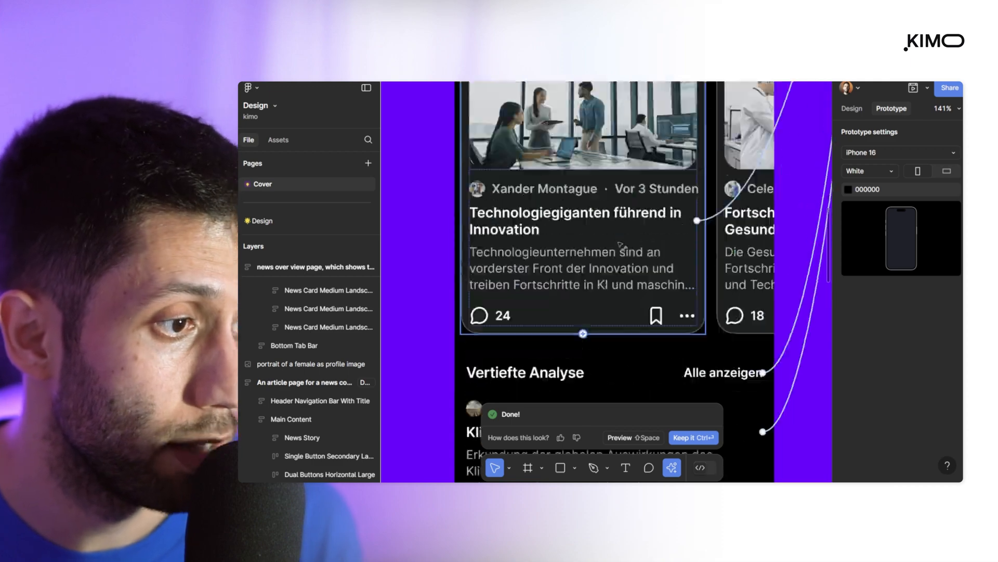
scroll(626, 249, "down", 2)
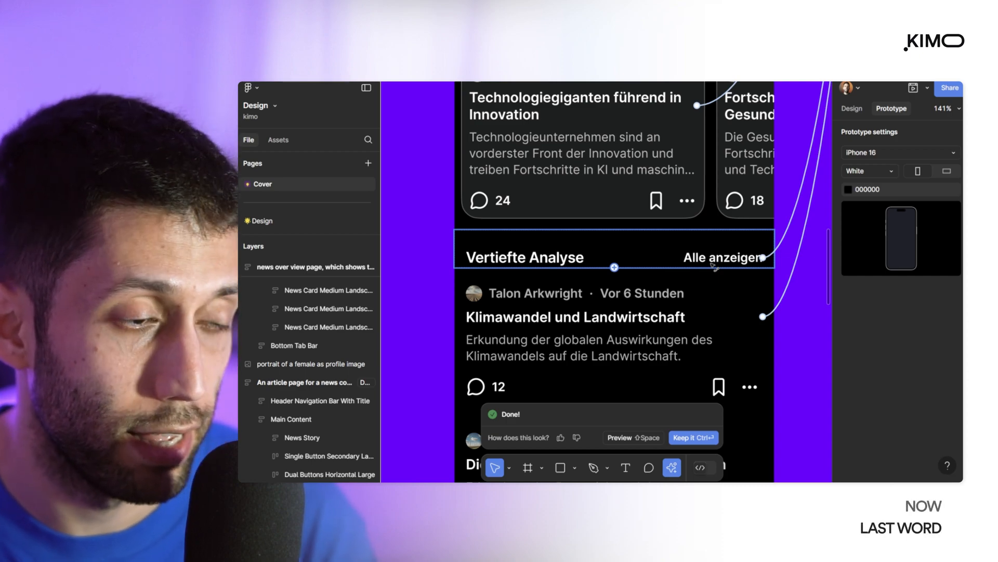
scroll(710, 245, "down", 5)
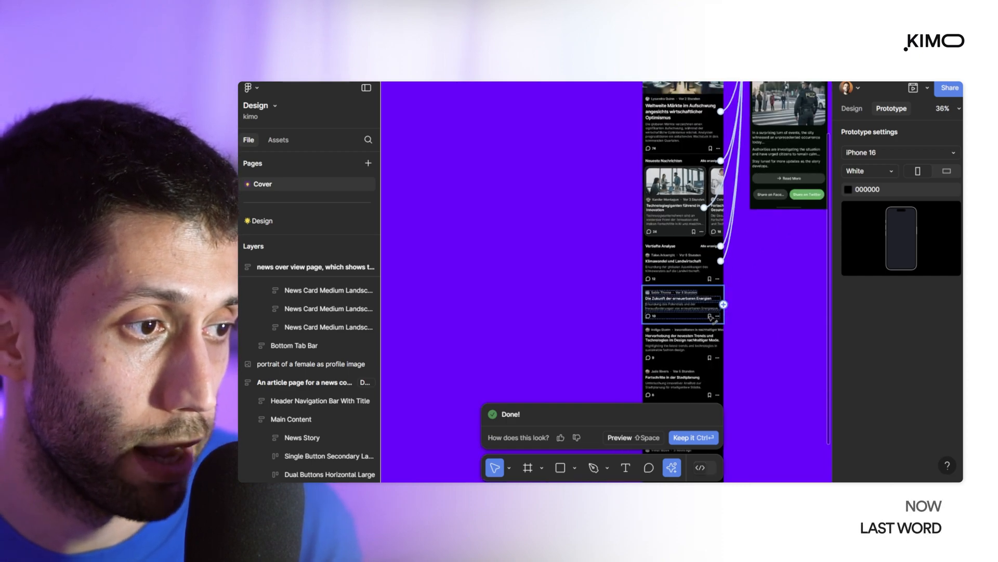